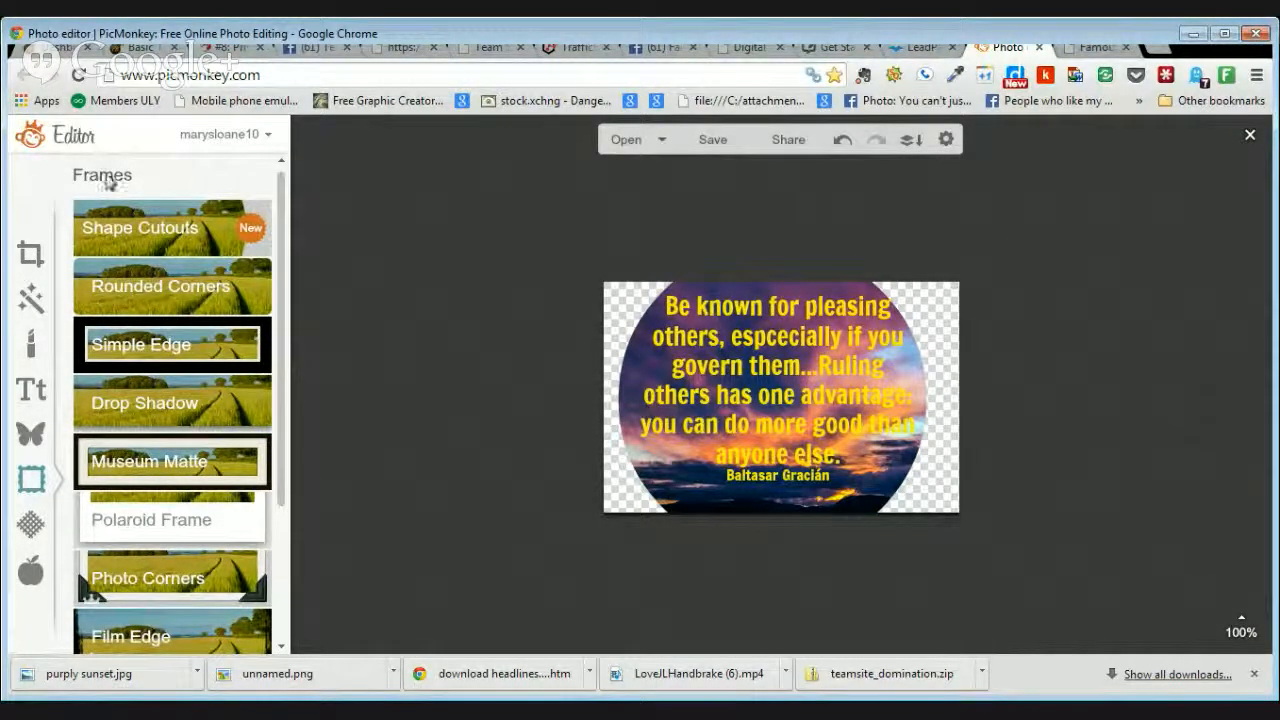
Step: Reload the PicMonkey site and start a new design on a Facebook cover canvas
left_click(77, 76)
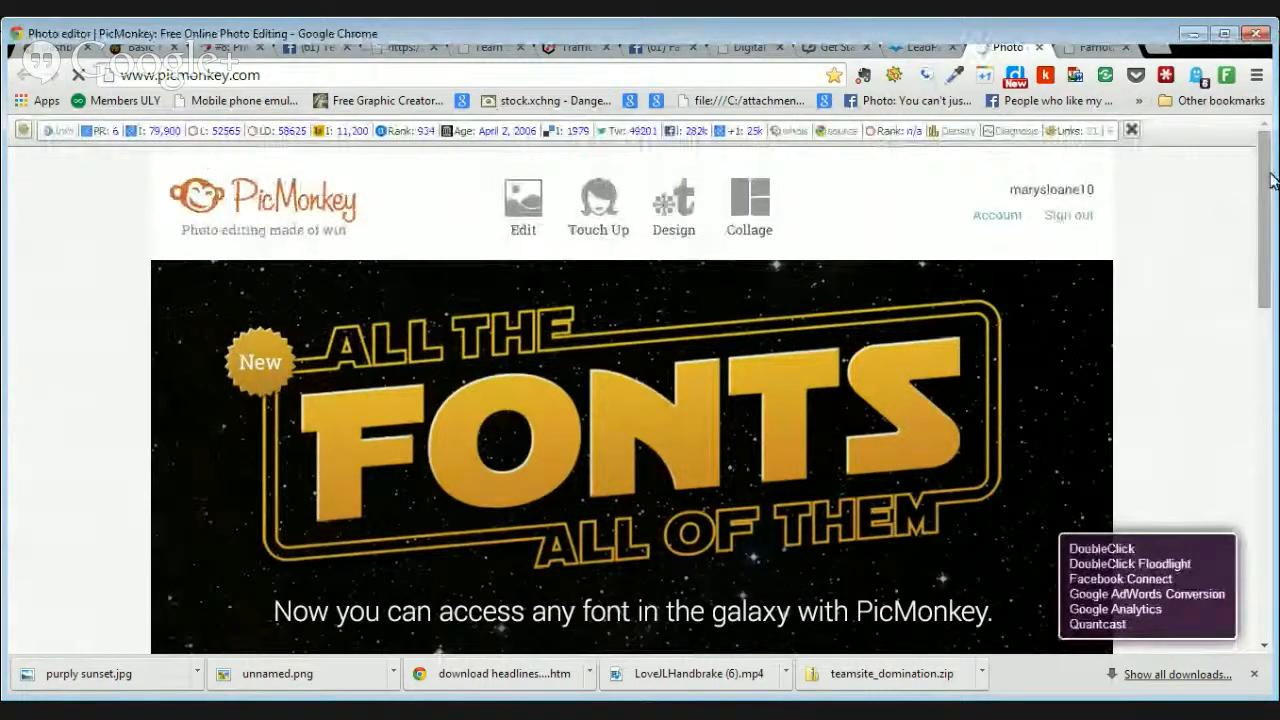
mouse_move(1275, 192)
left_mouse_down()
mouse_move(1275, 205)
mouse_move(1268, 189)
left_mouse_up()
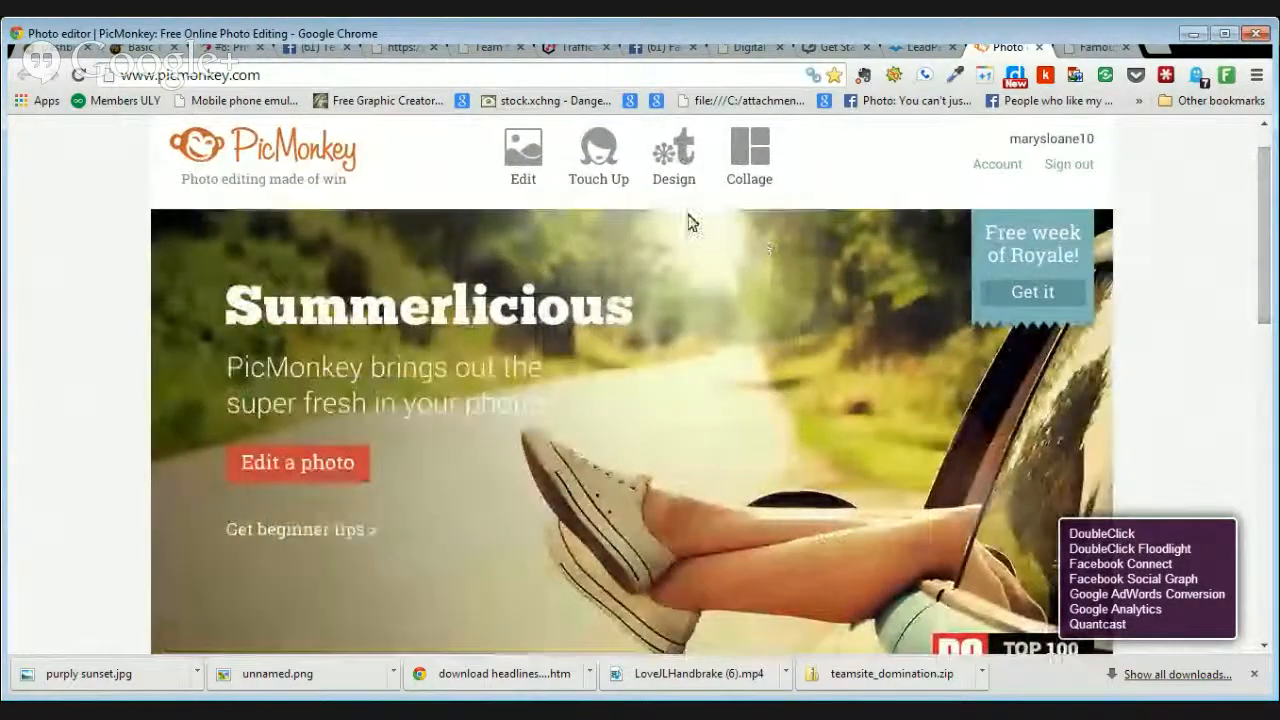
mouse_move(674, 170)
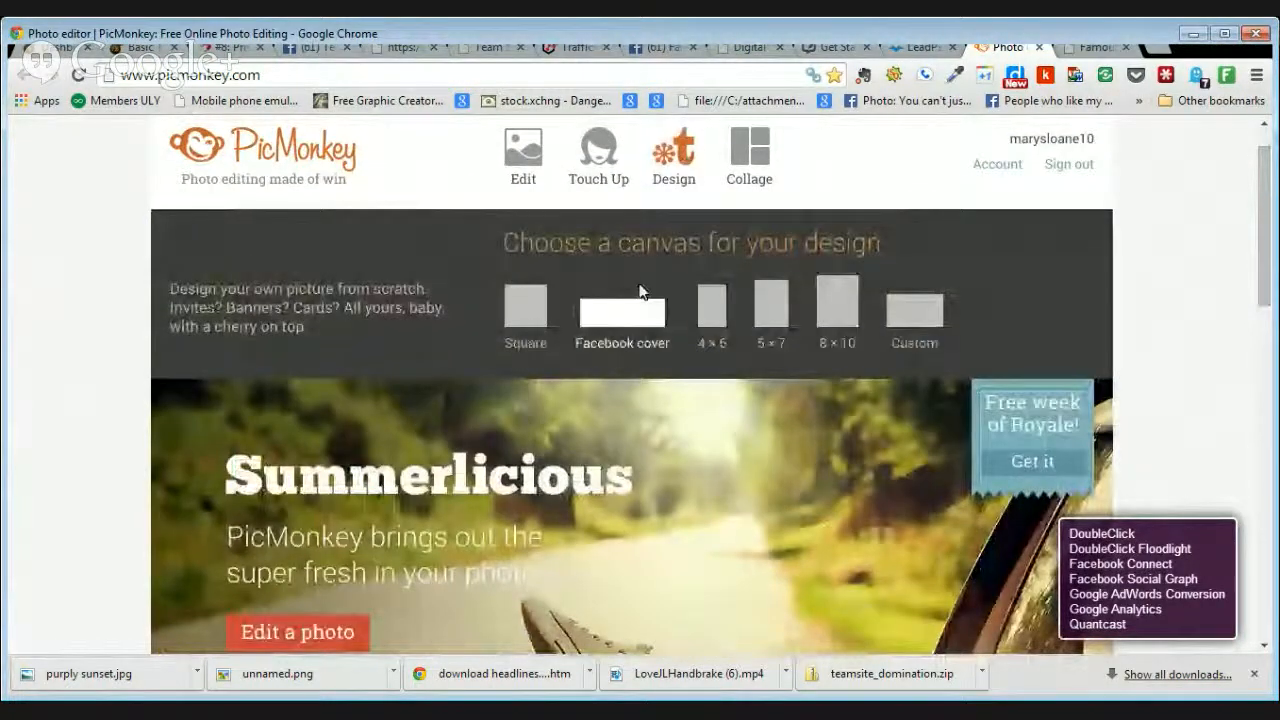
left_click(640, 320)
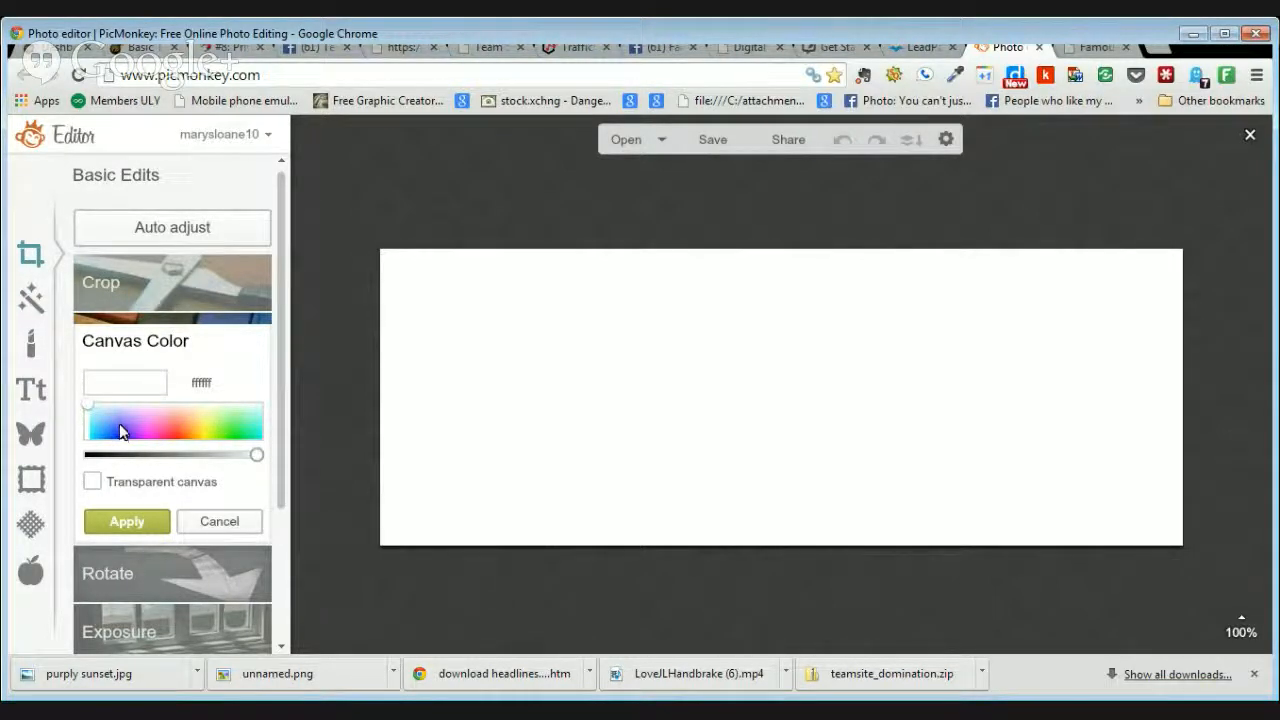
Step: Set the canvas color to yellow ffff56, try the transparent canvas option, and apply the yellow without transparency
left_click(211, 431)
left_click(206, 428)
left_click_drag(205, 429, 206, 432)
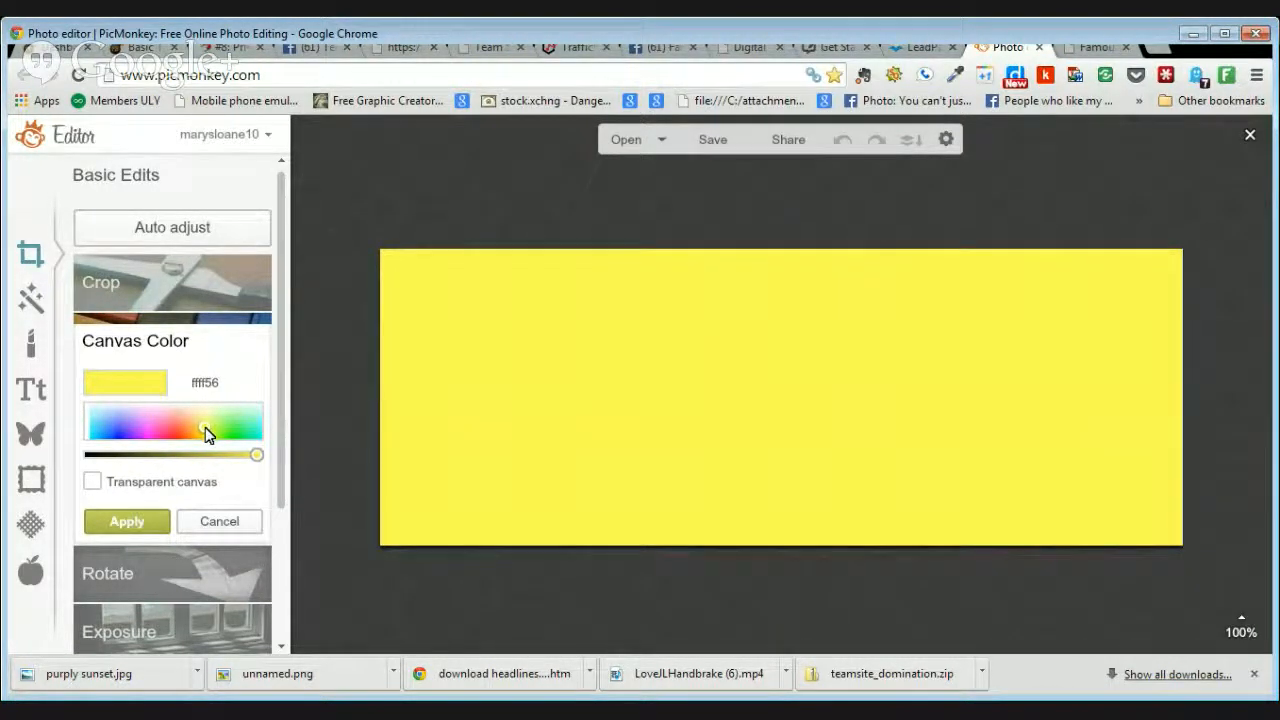
left_click(123, 518)
left_click(92, 483)
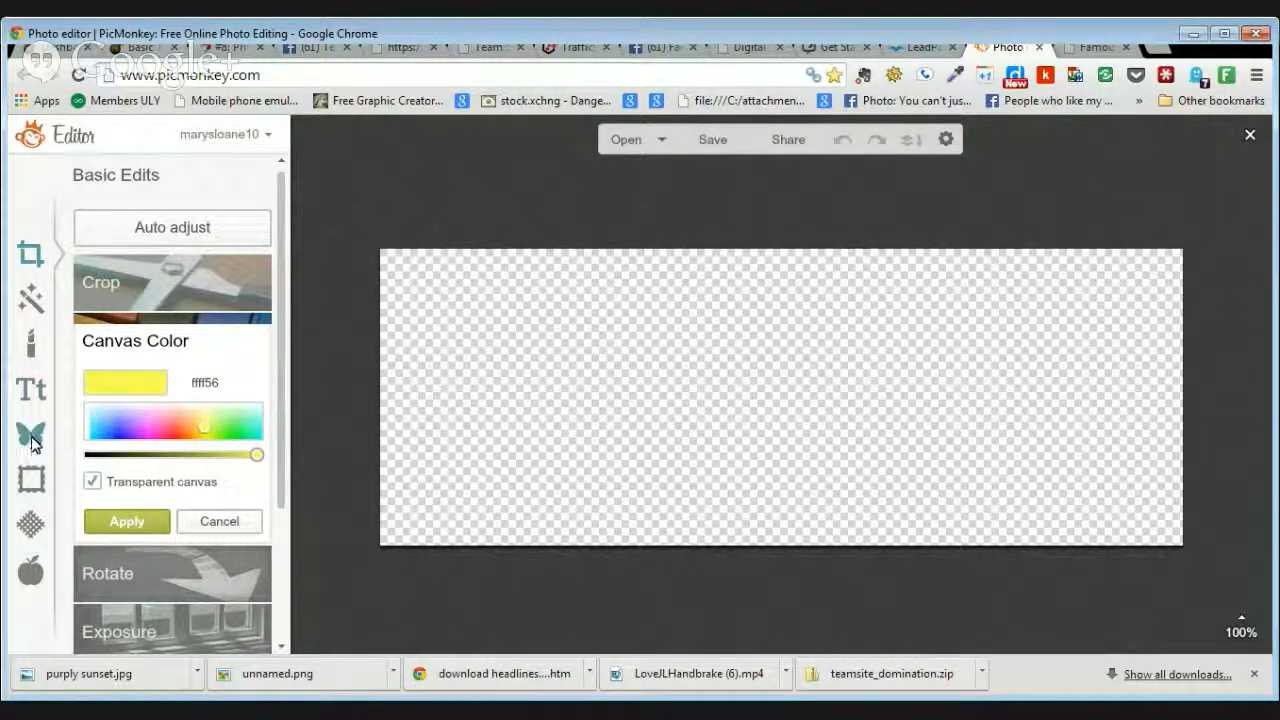
left_click(93, 482)
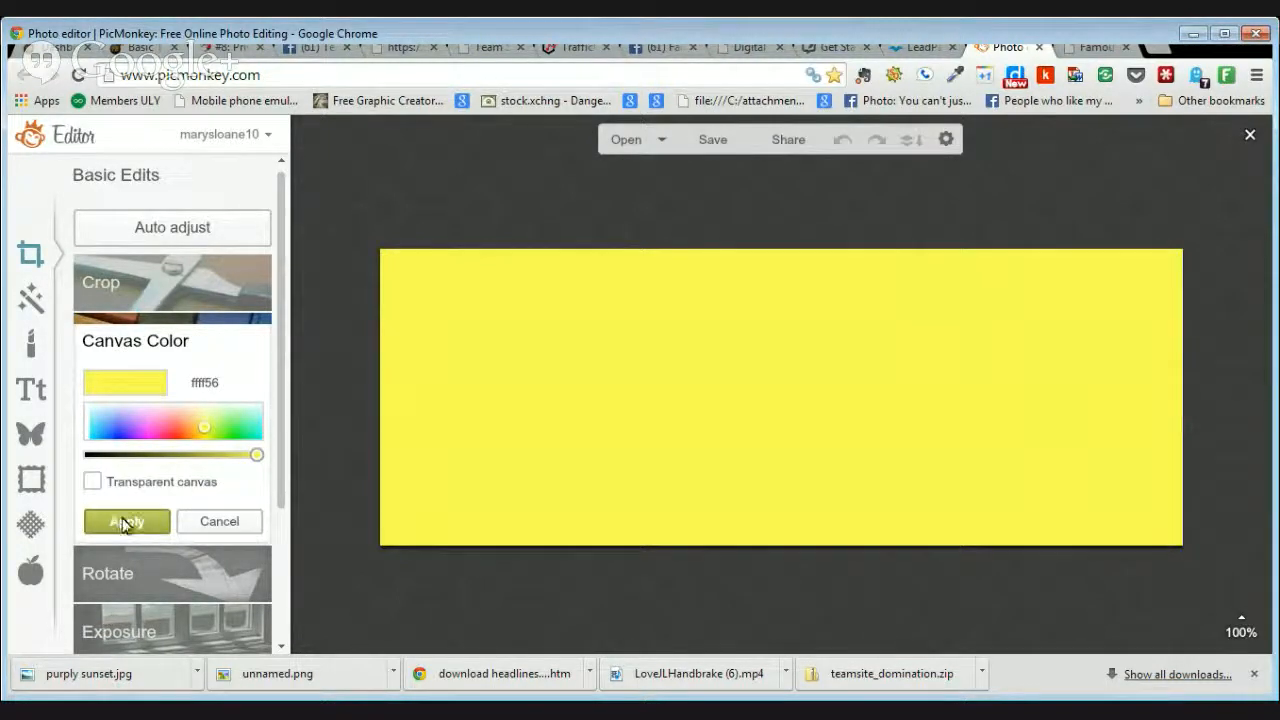
left_click(125, 522)
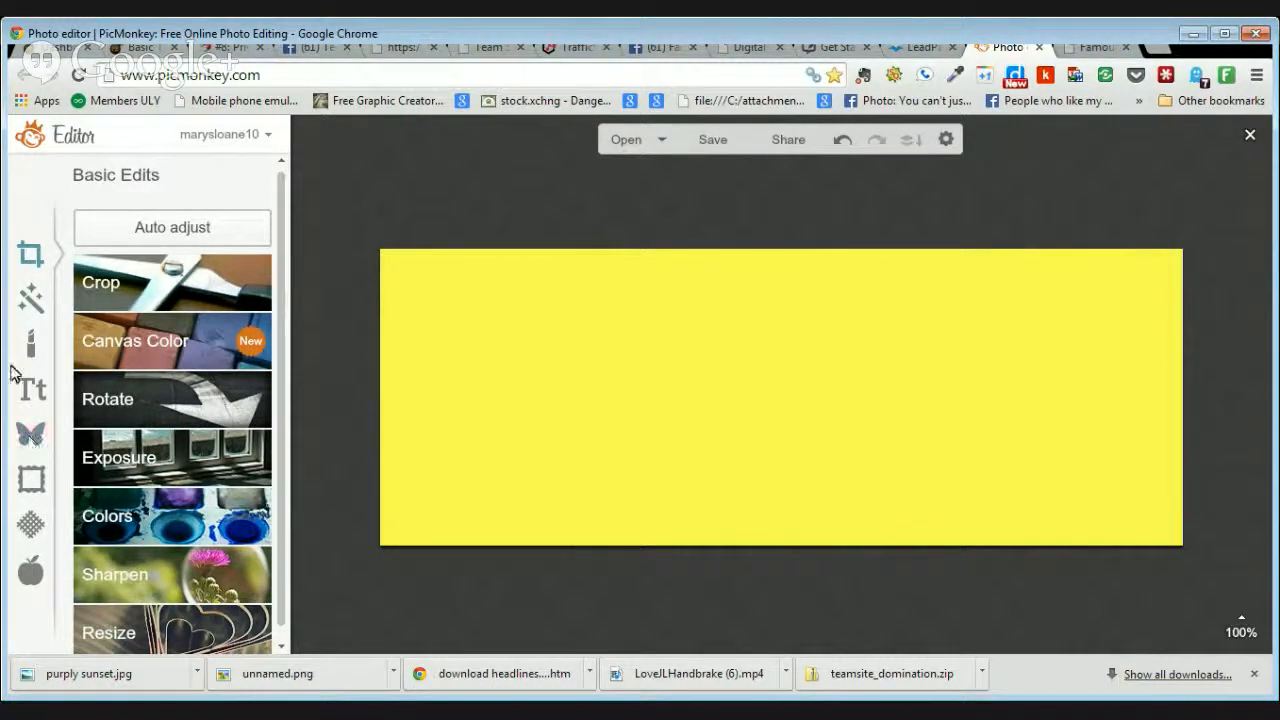
Step: Add your own "Quanta Its Your Time" image as an overlay and enlarge it to nearly the full canvas height
left_click(31, 434)
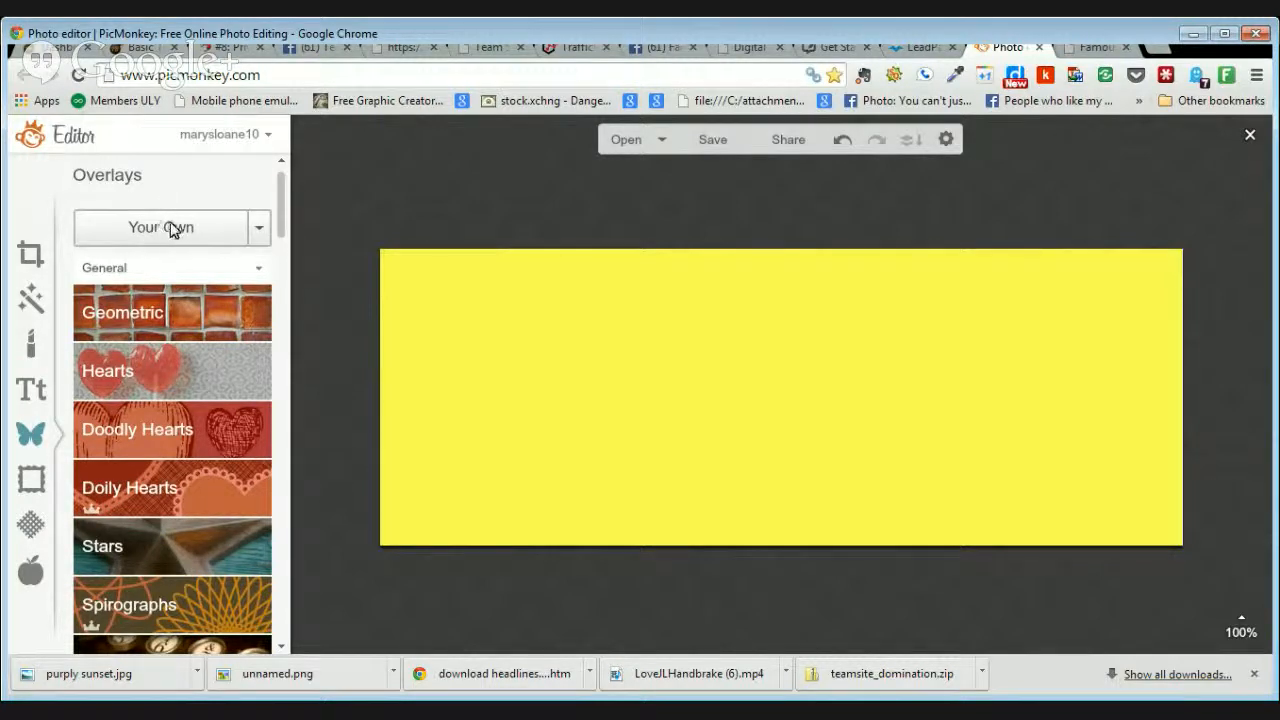
left_click(171, 227)
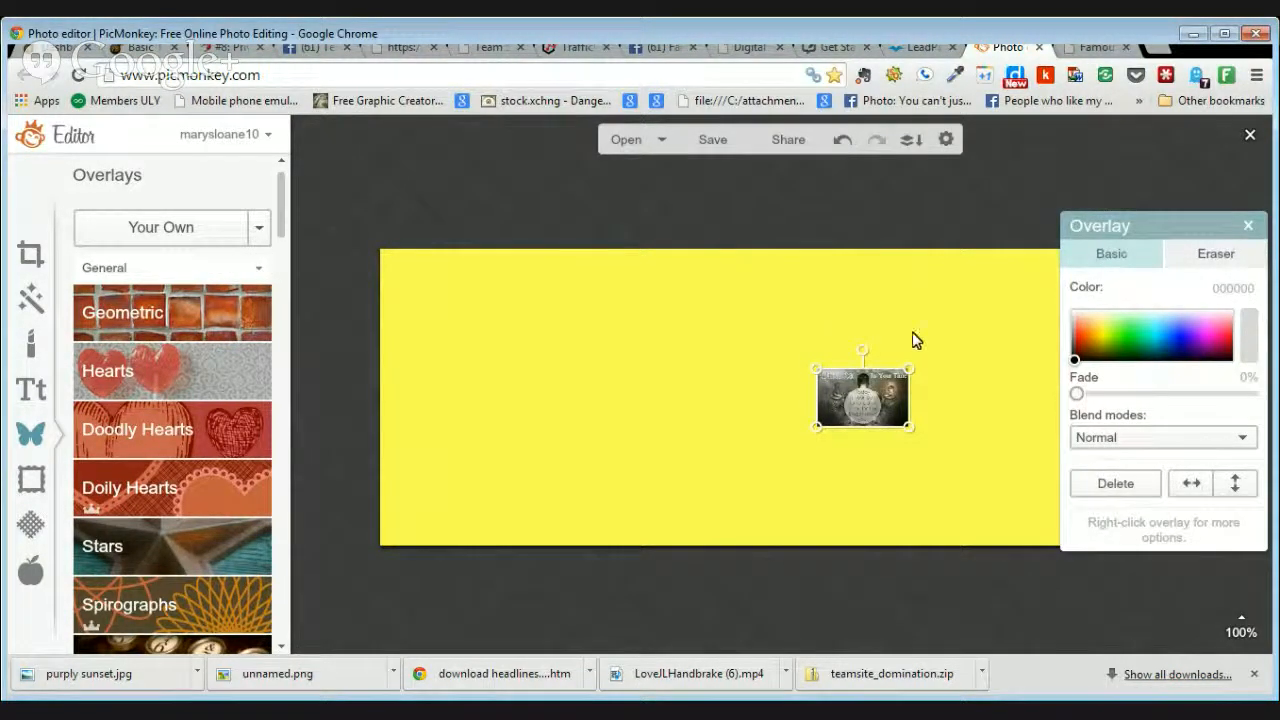
left_click_drag(901, 378, 1066, 227)
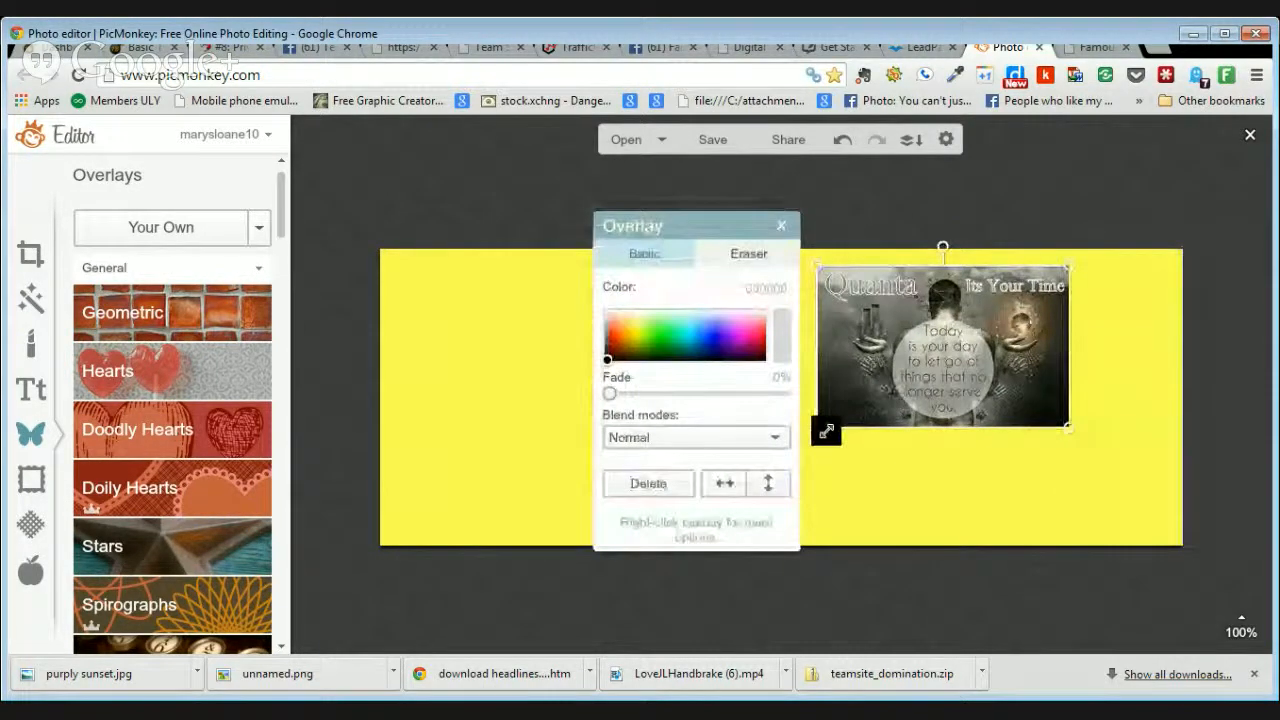
left_click_drag(826, 429, 676, 597)
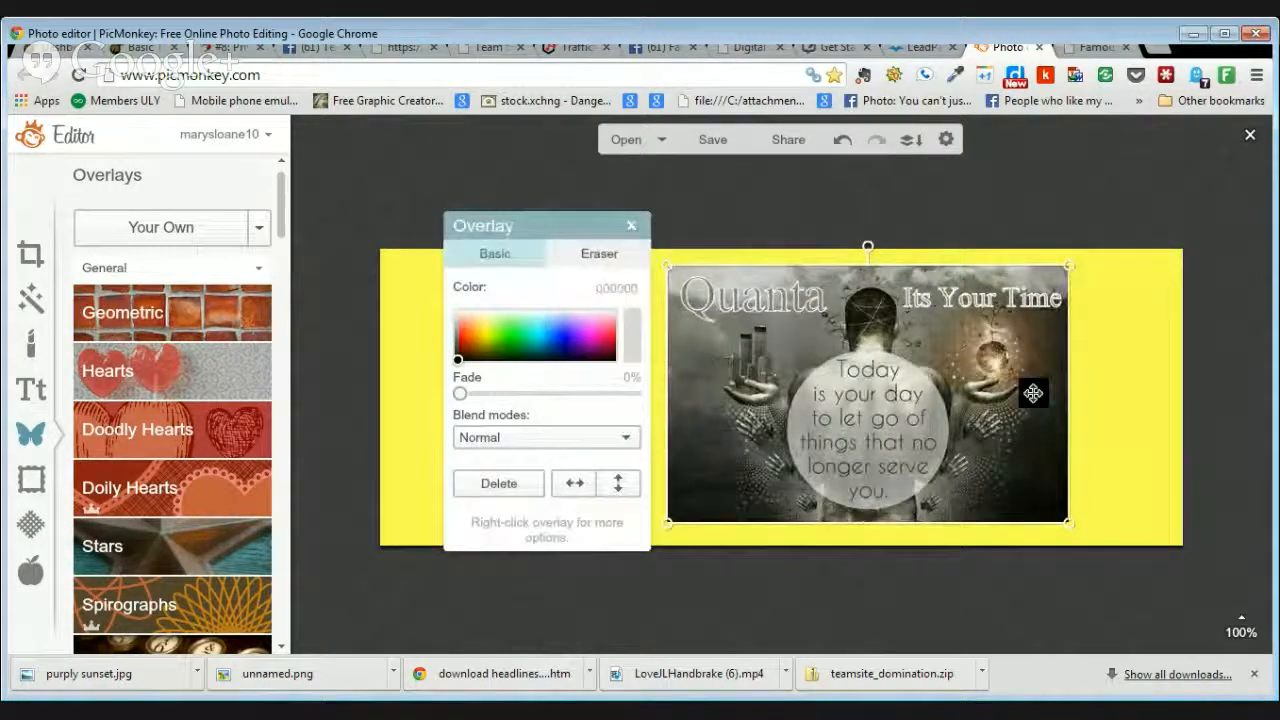
left_click_drag(1074, 346, 1114, 322)
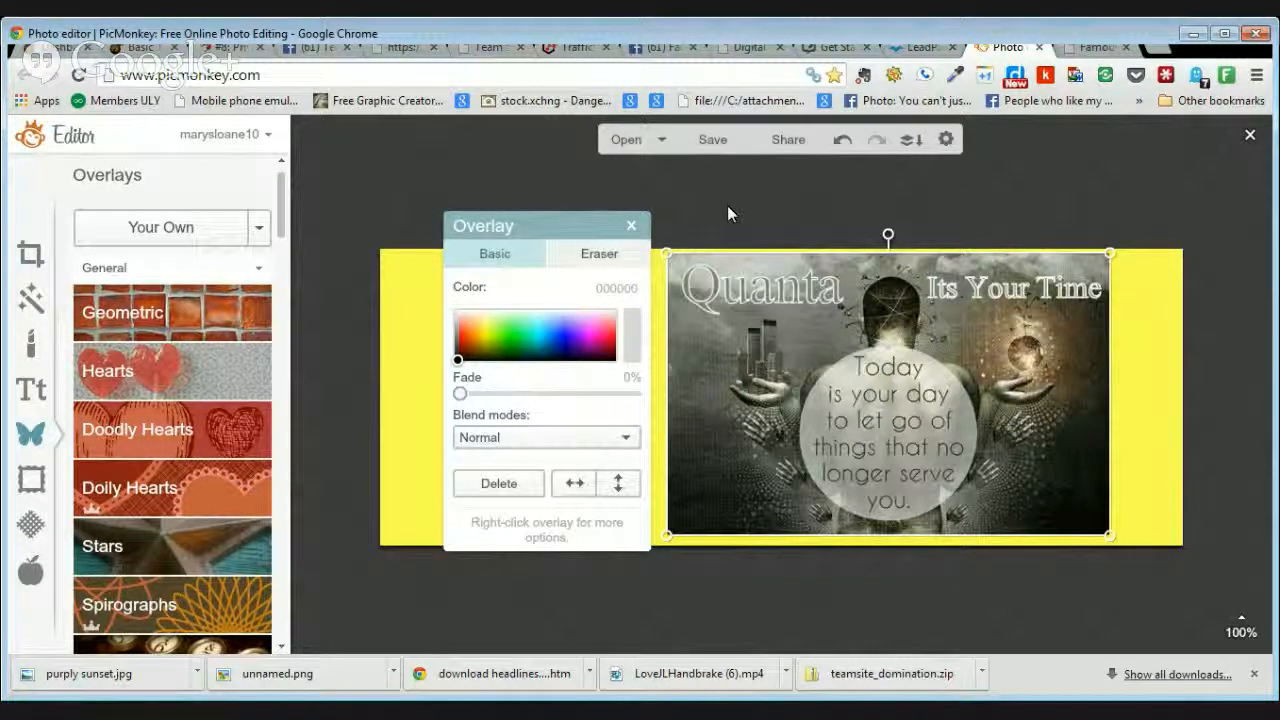
Step: Move the Quanta overlay against the canvas's right edge, leaving a thin yellow border, and deselect it
left_click_drag(559, 229, 440, 393)
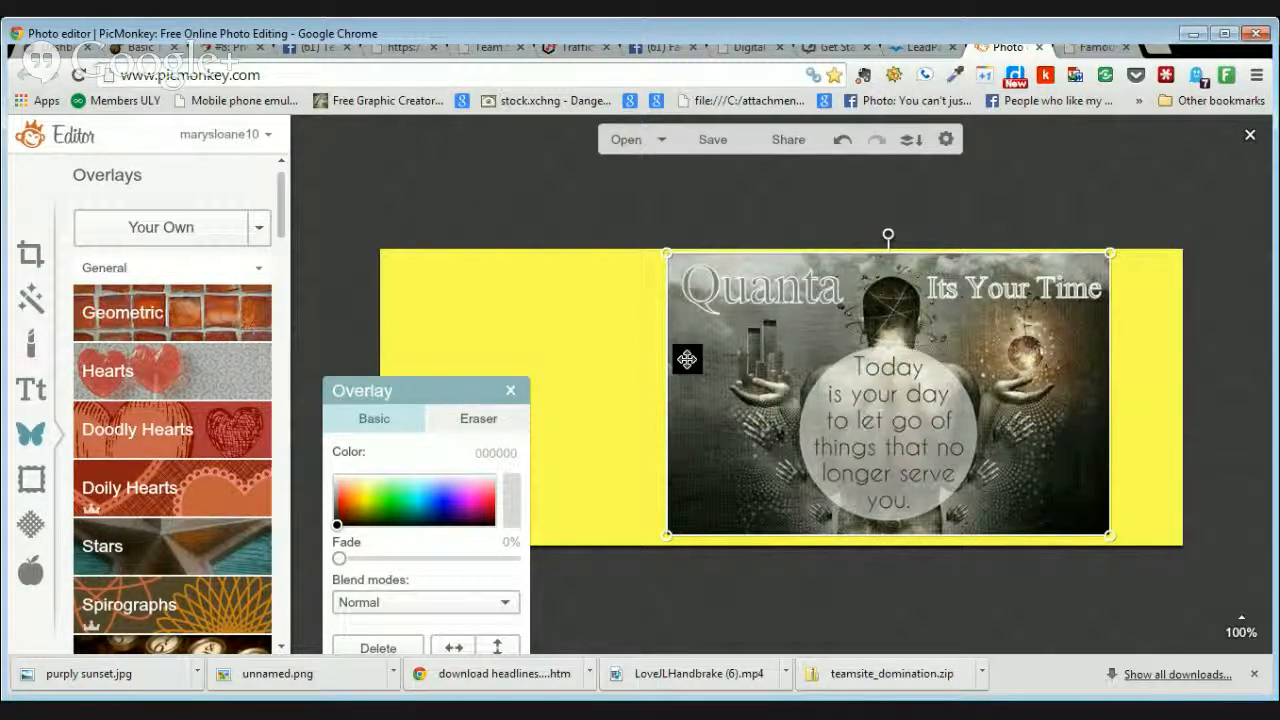
left_click_drag(687, 359, 759, 357)
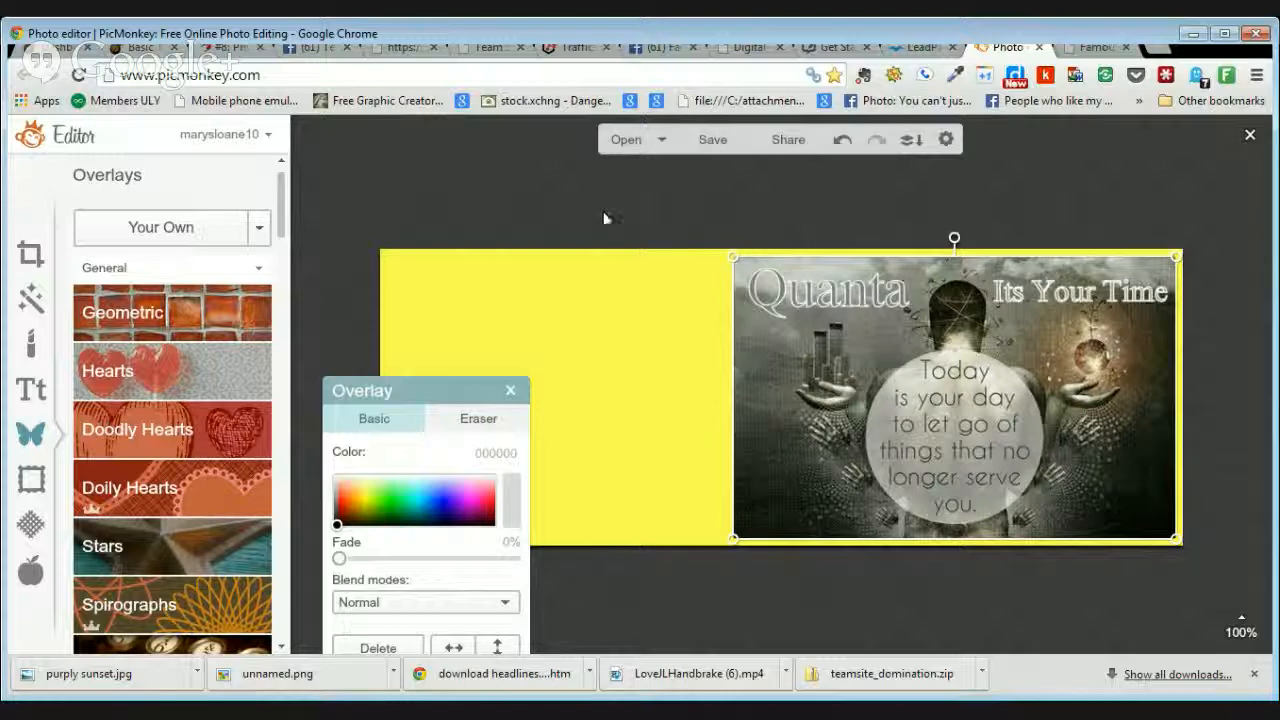
left_click(521, 285)
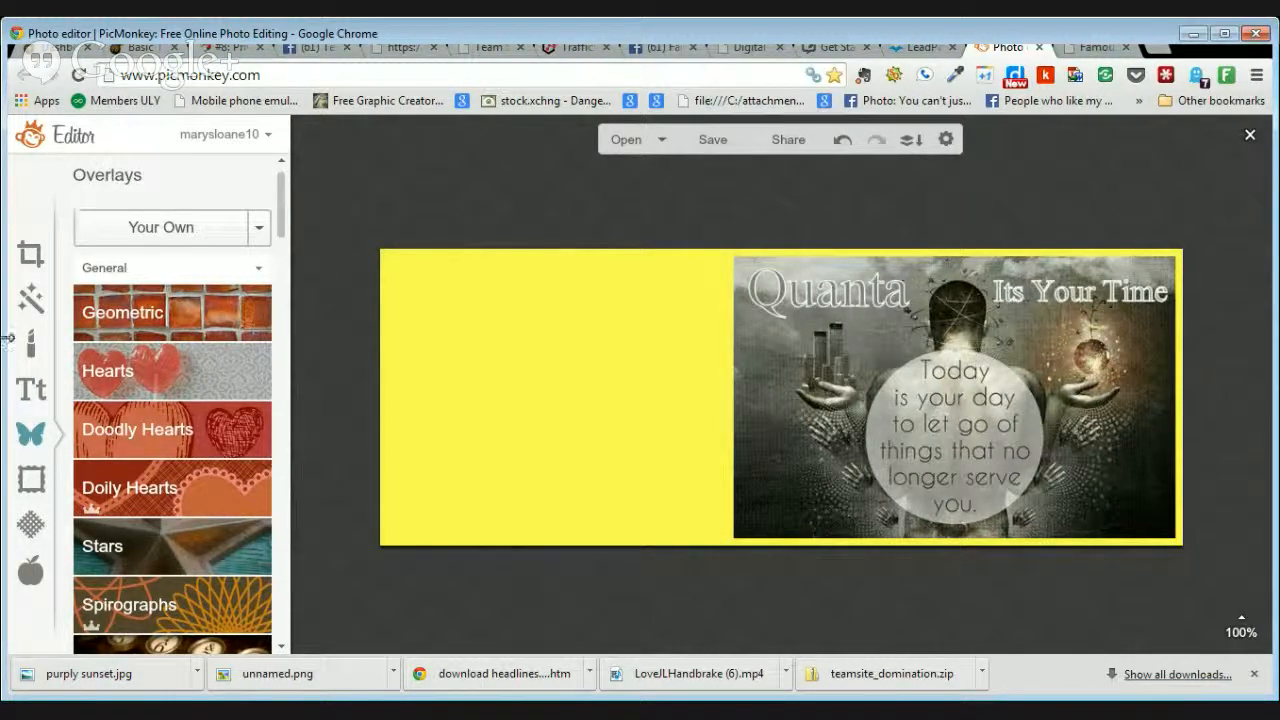
Step: Add a text box in the Tahoma font and place it in the upper part of the empty yellow area
left_click(30, 390)
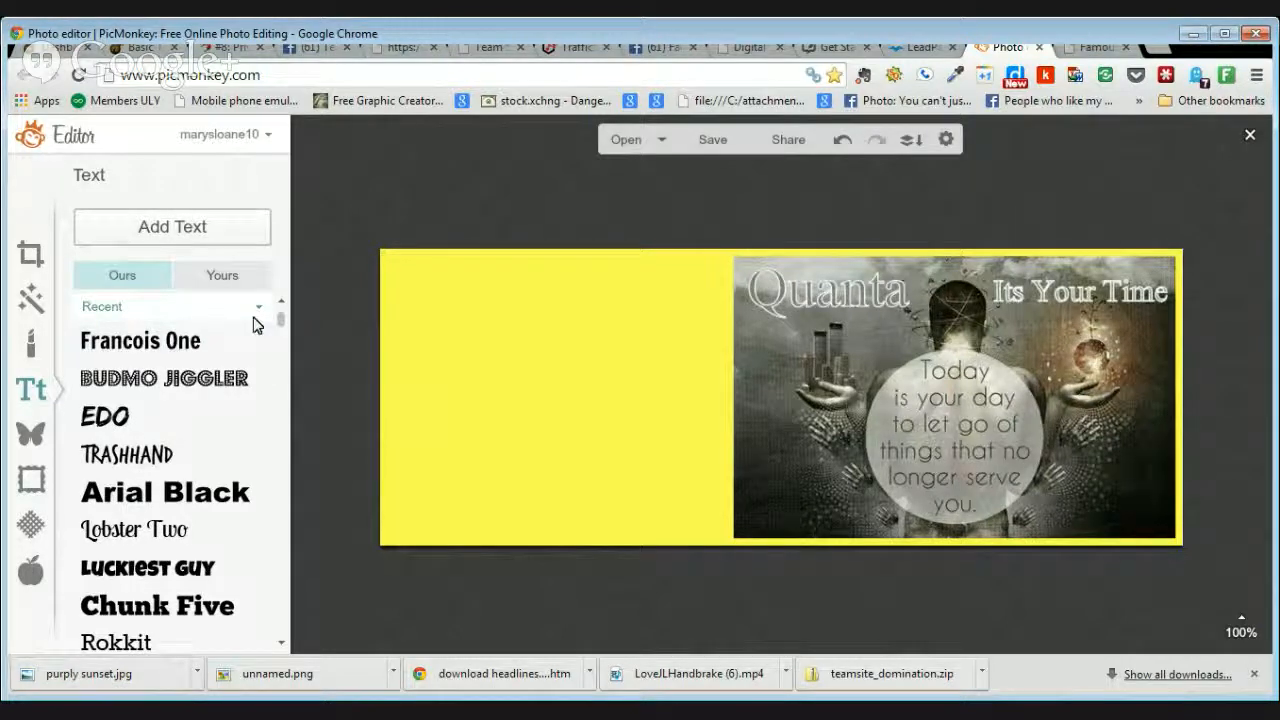
scroll(283, 326, "down", 2)
scroll(286, 326, "down", 2)
left_click_drag(286, 333, 290, 365)
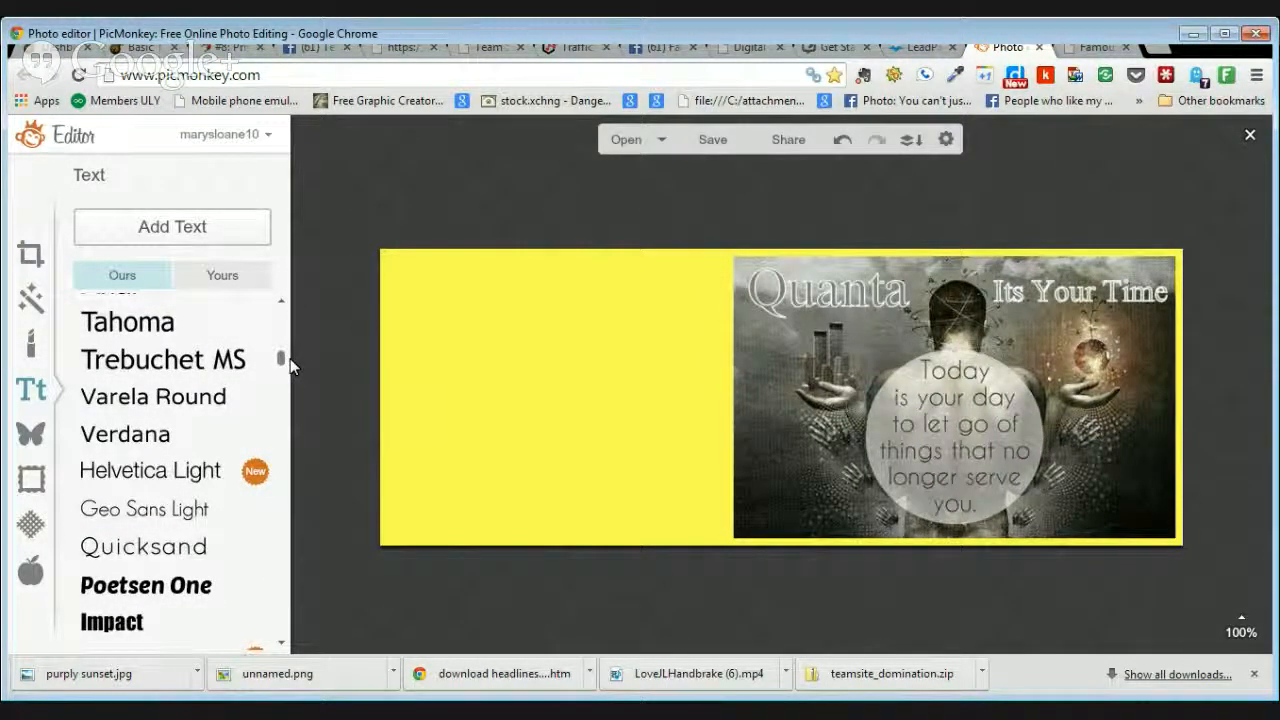
left_click(160, 324)
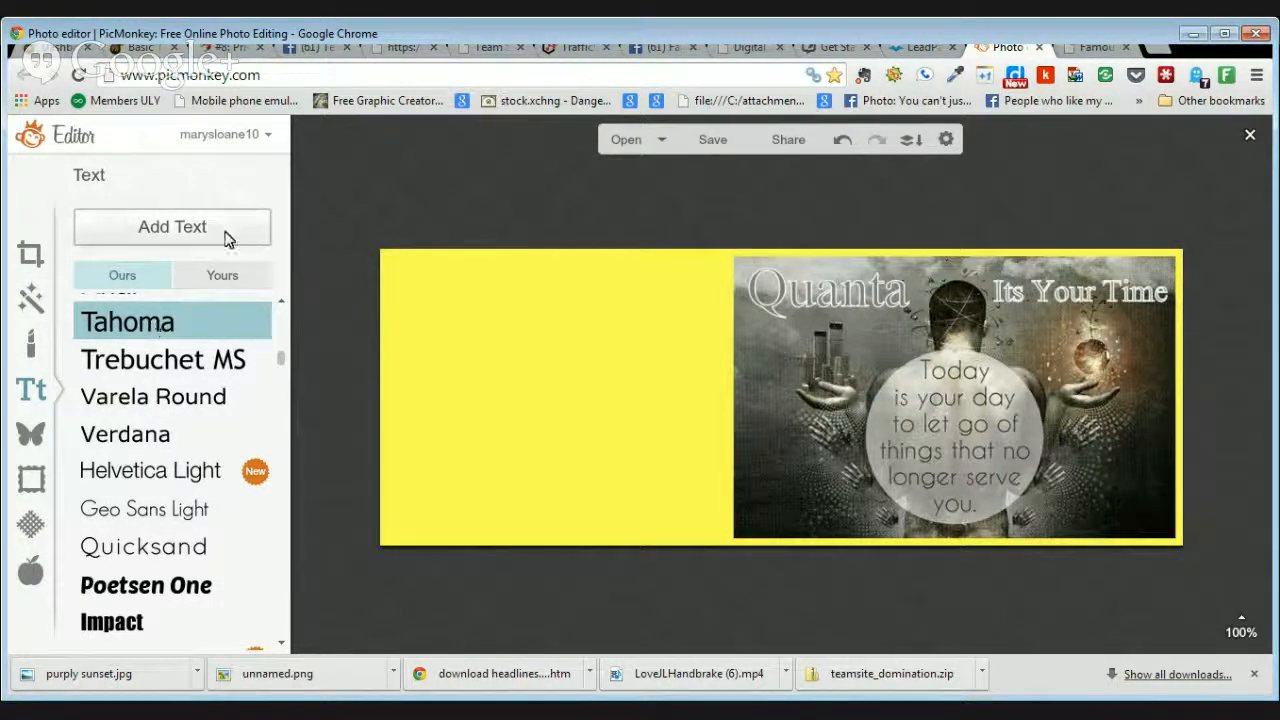
left_click(193, 229)
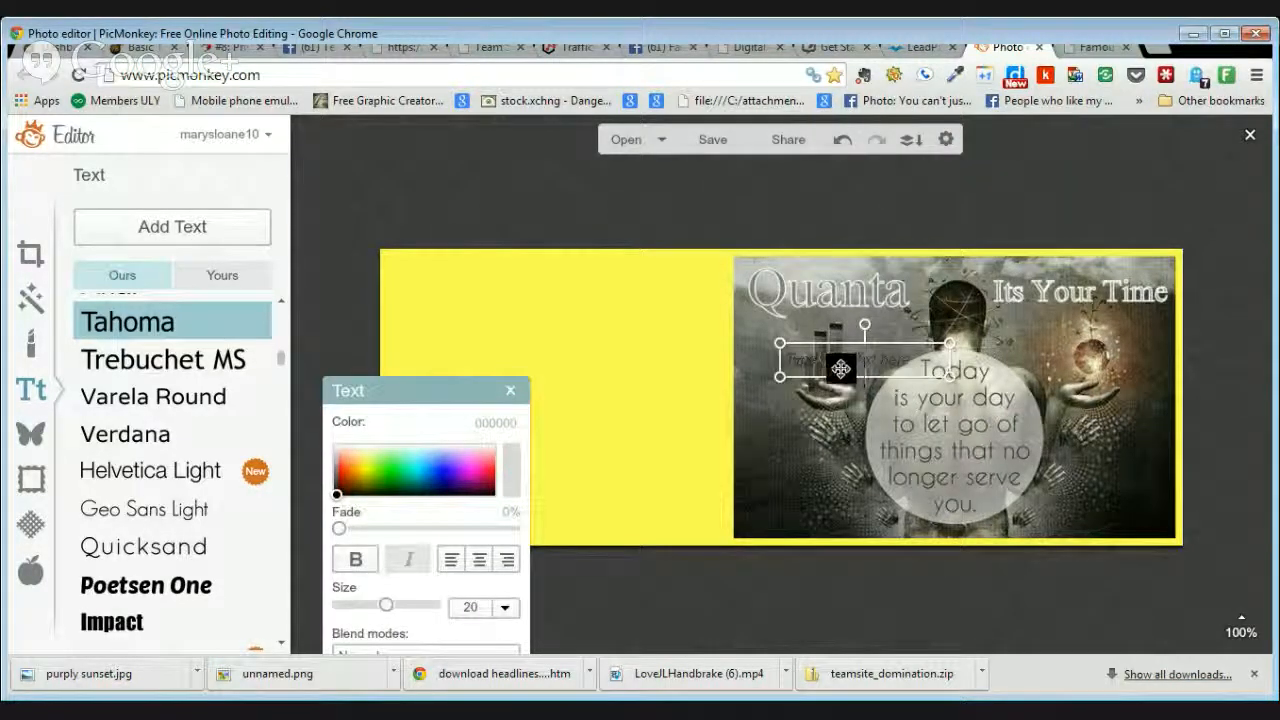
left_click_drag(838, 367, 509, 299)
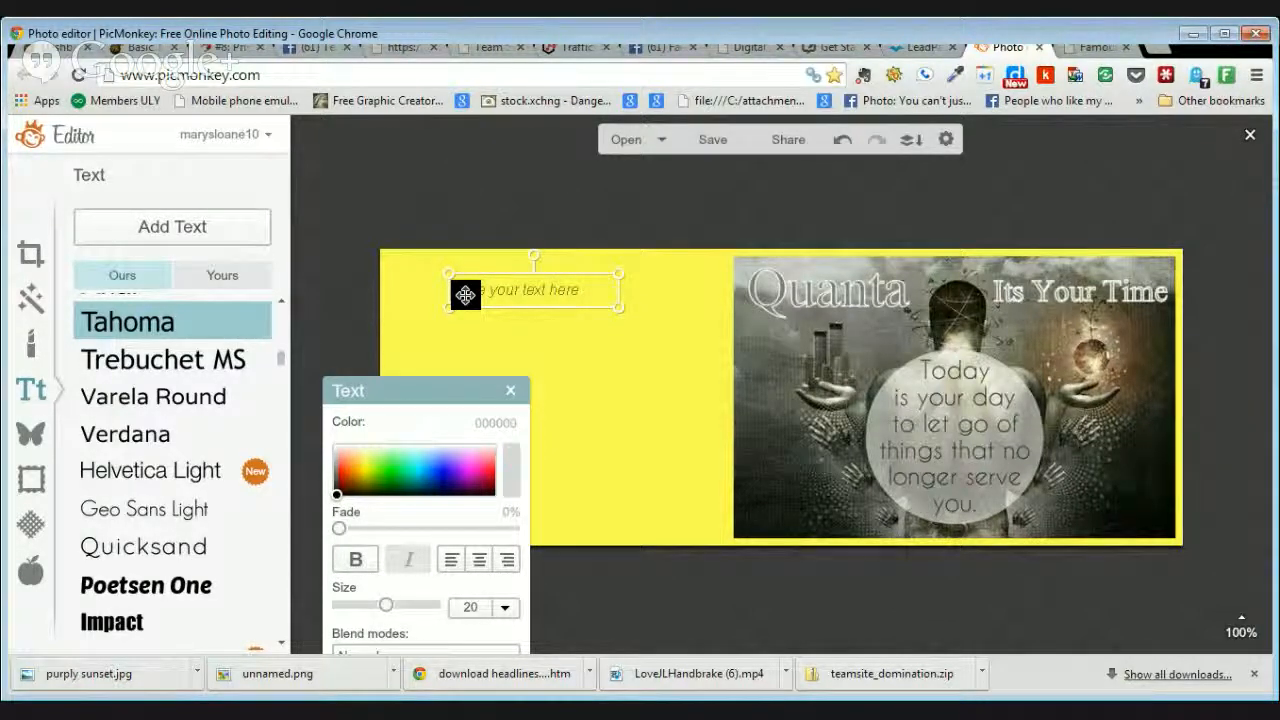
Step: Enter "Time Waits for No Man... Use Today to Make a Difference" in the new text box
left_click(465, 295)
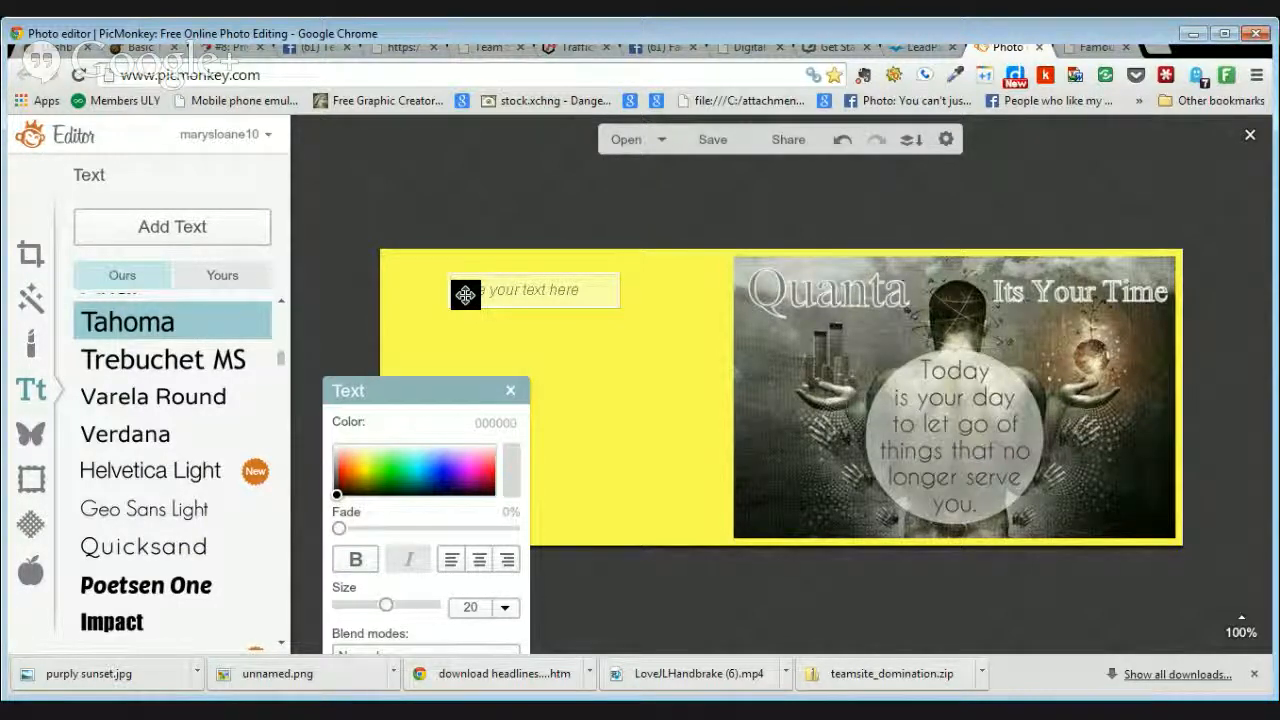
left_click(465, 295)
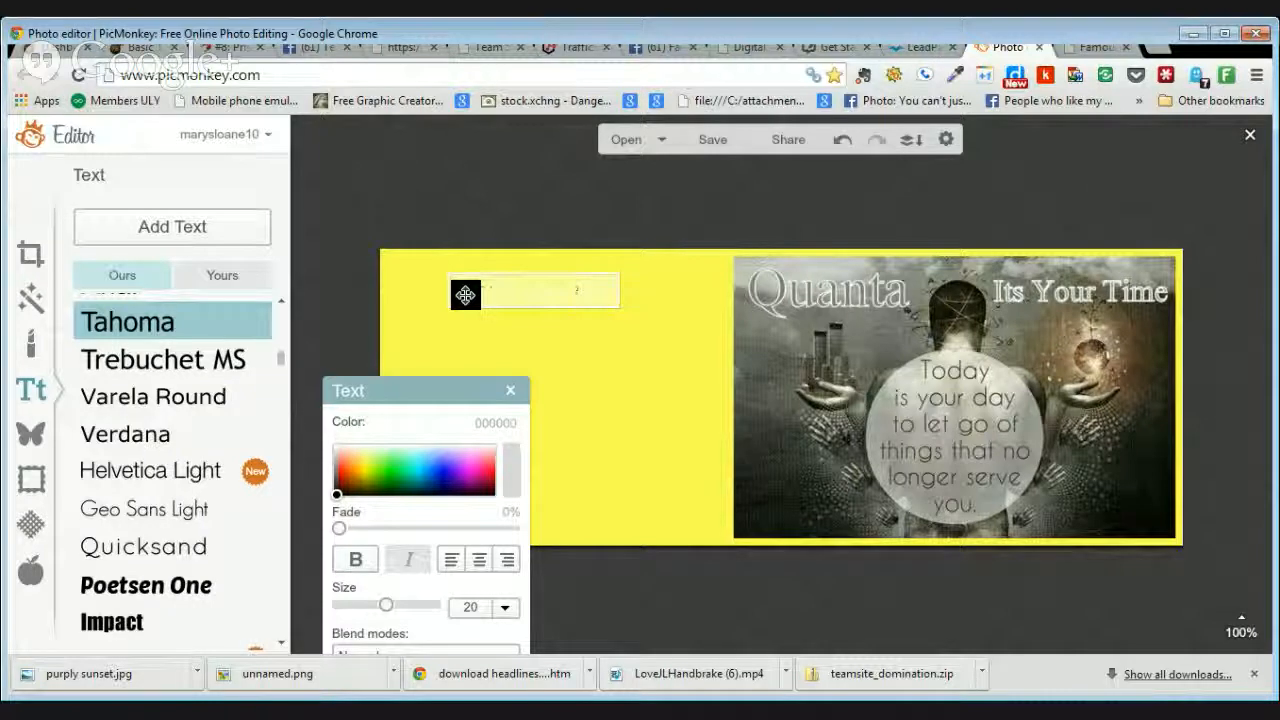
type("The Wiats")
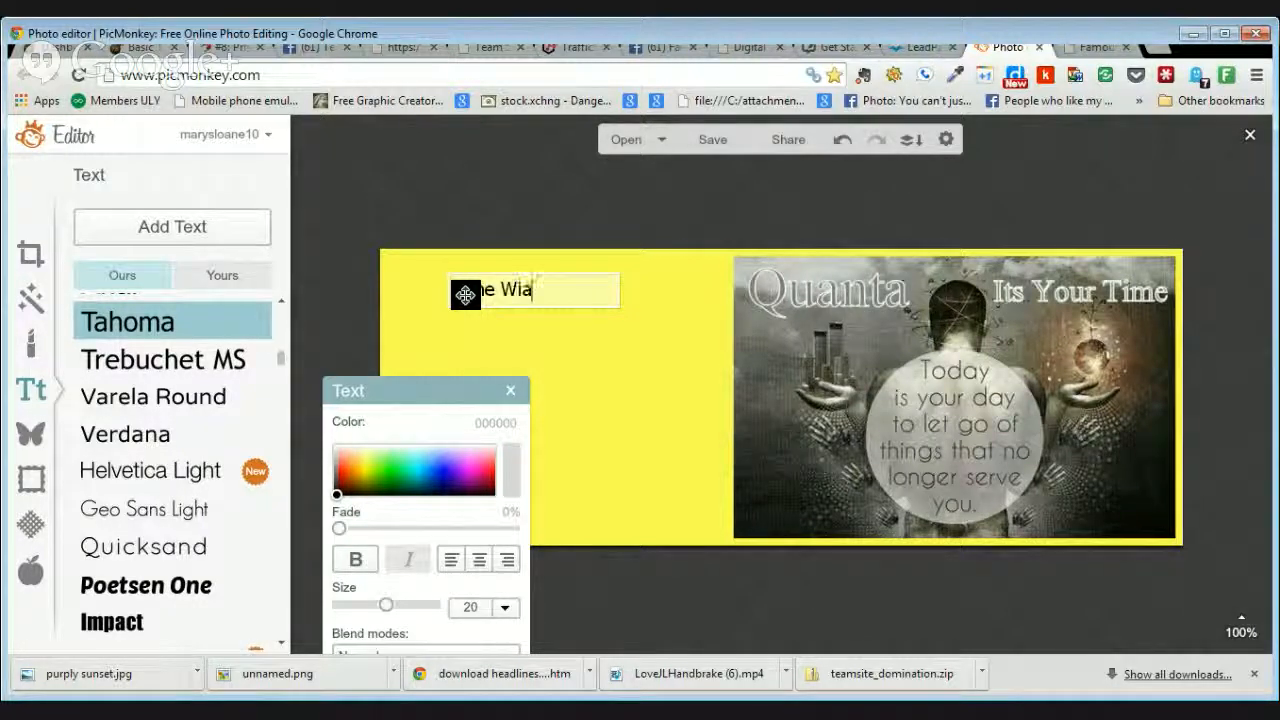
type(" for No")
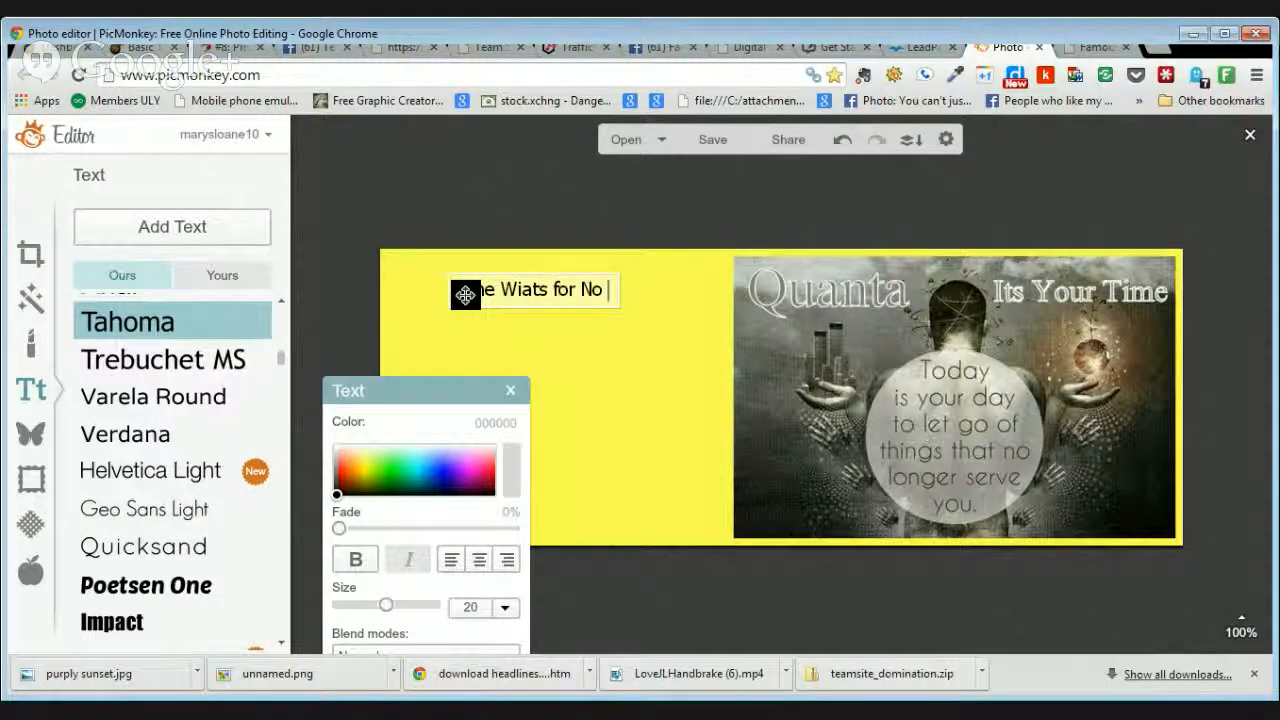
type(" Man")
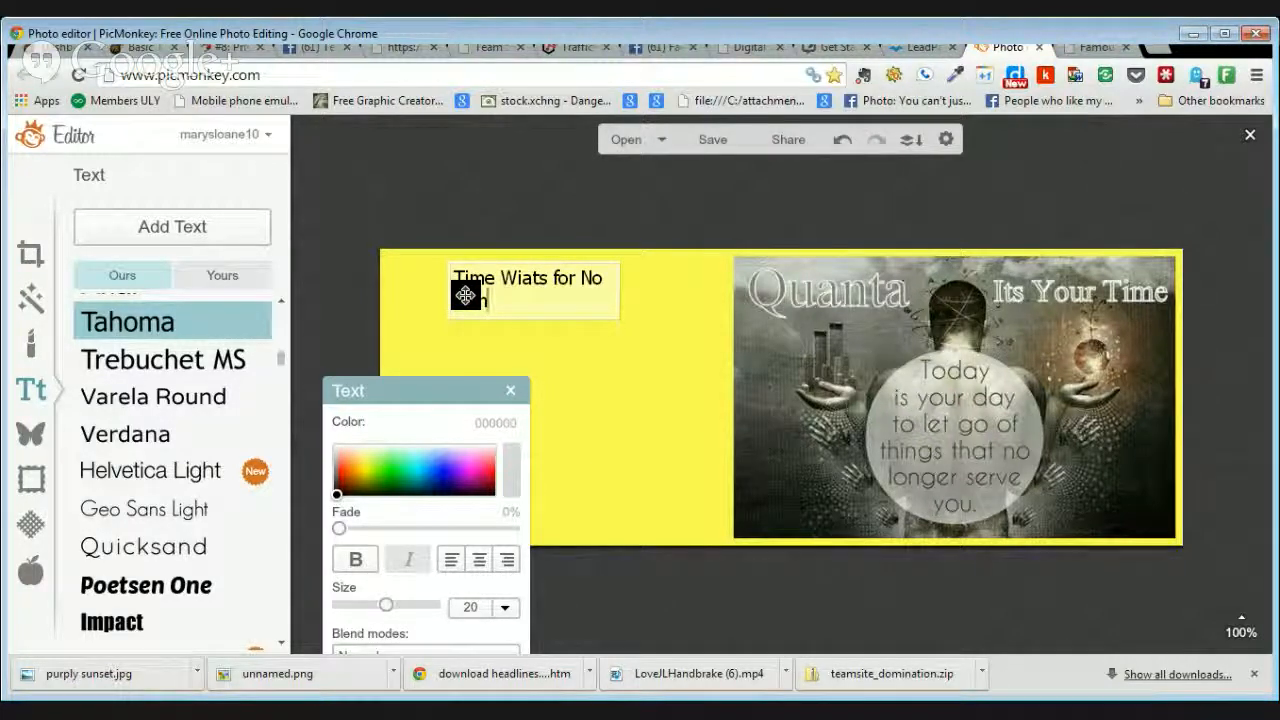
type("... Use Today")
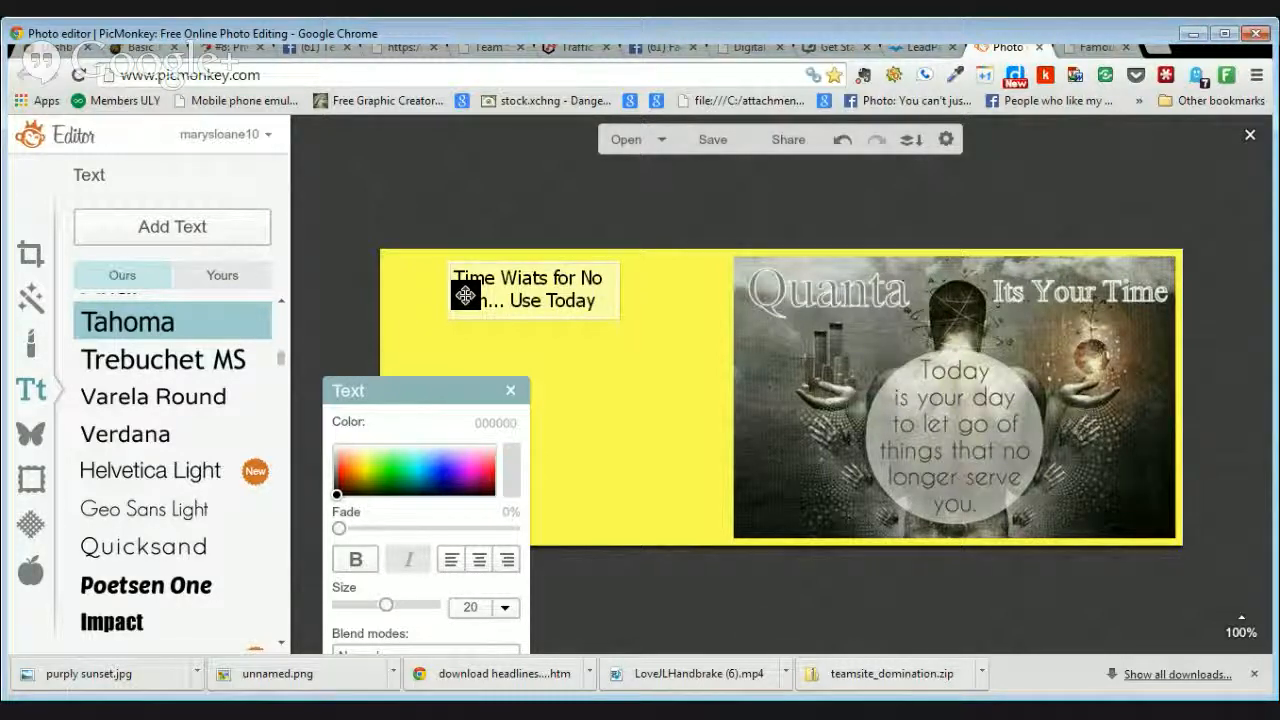
key("Return")
type("to Make a Difference")
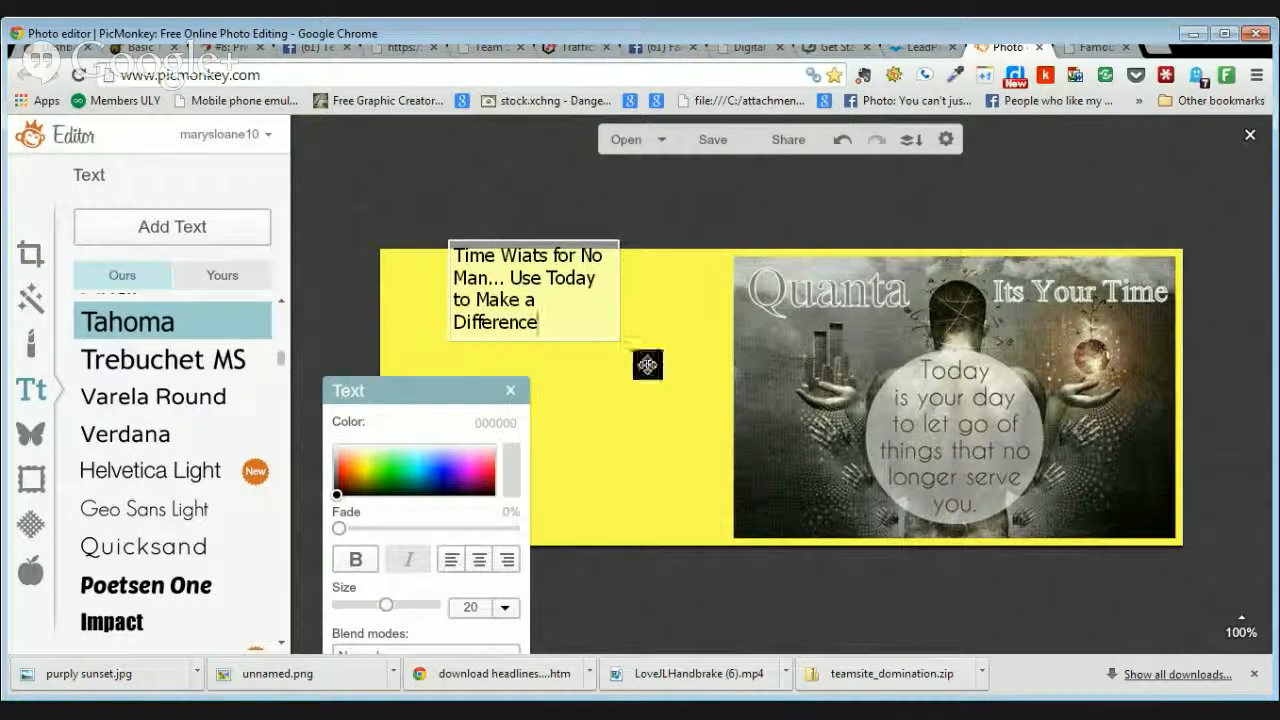
left_click(529, 260)
key("BackSpace")
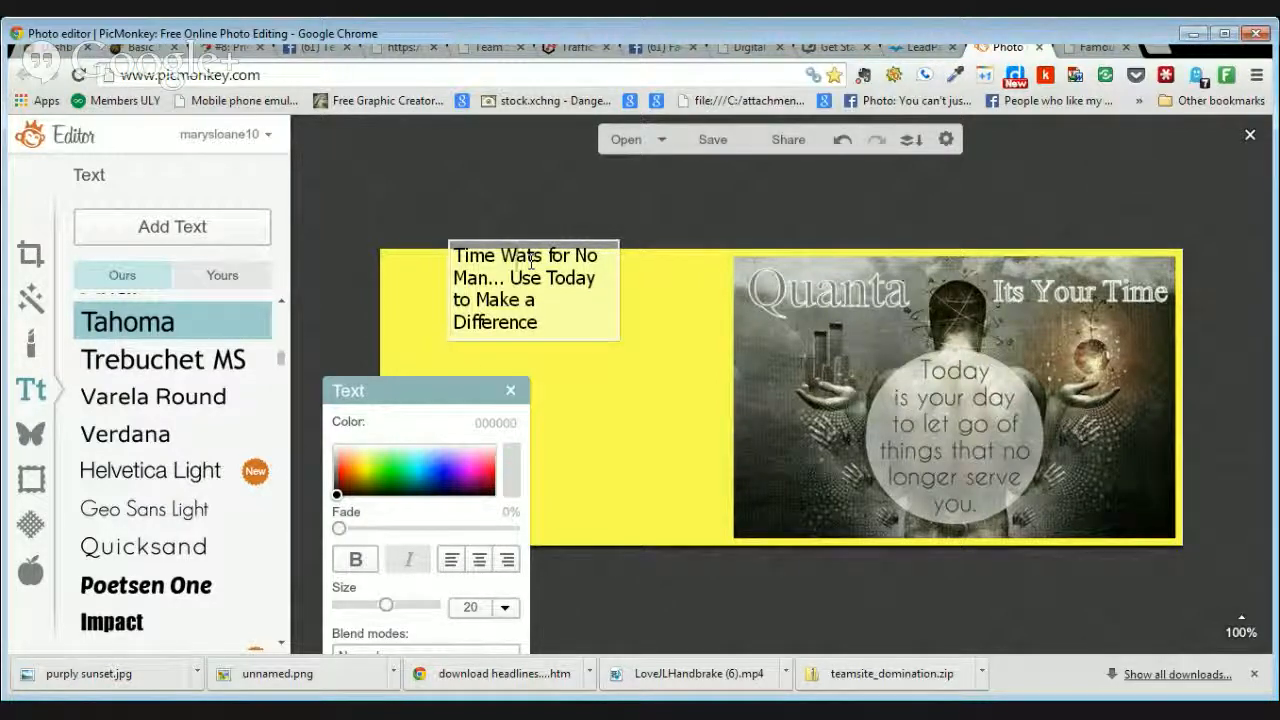
type("i")
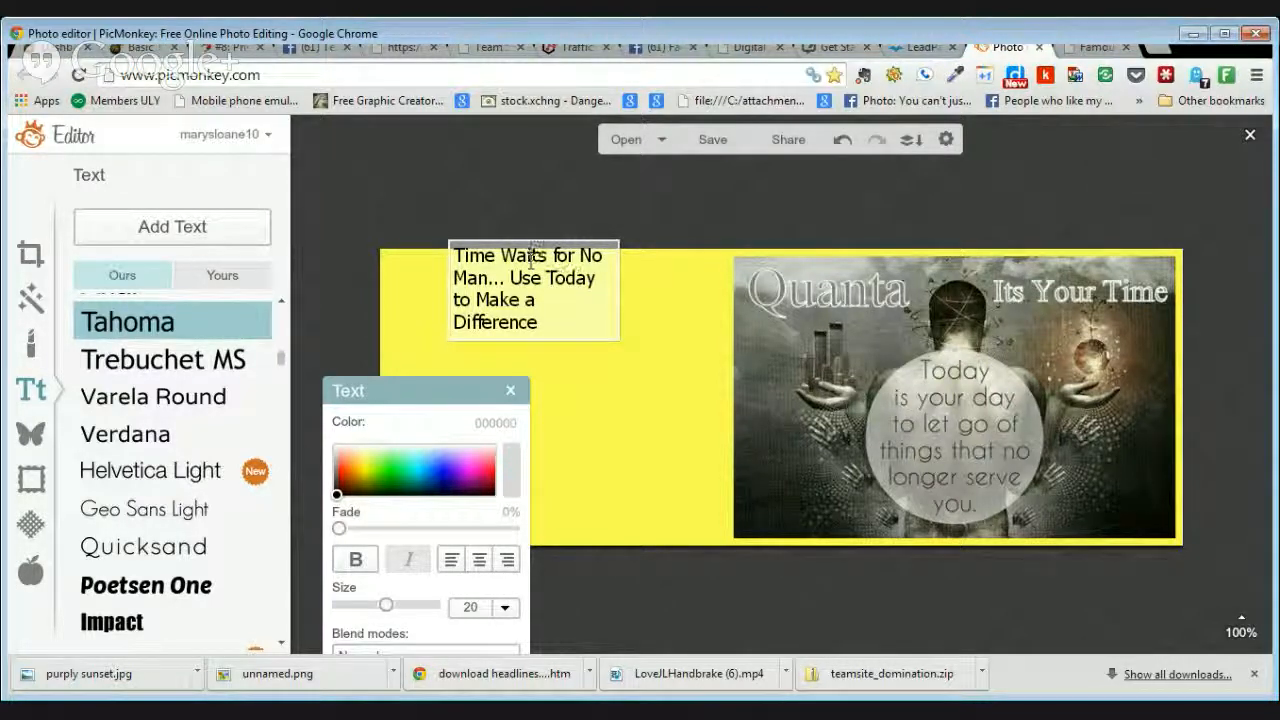
left_click(615, 293)
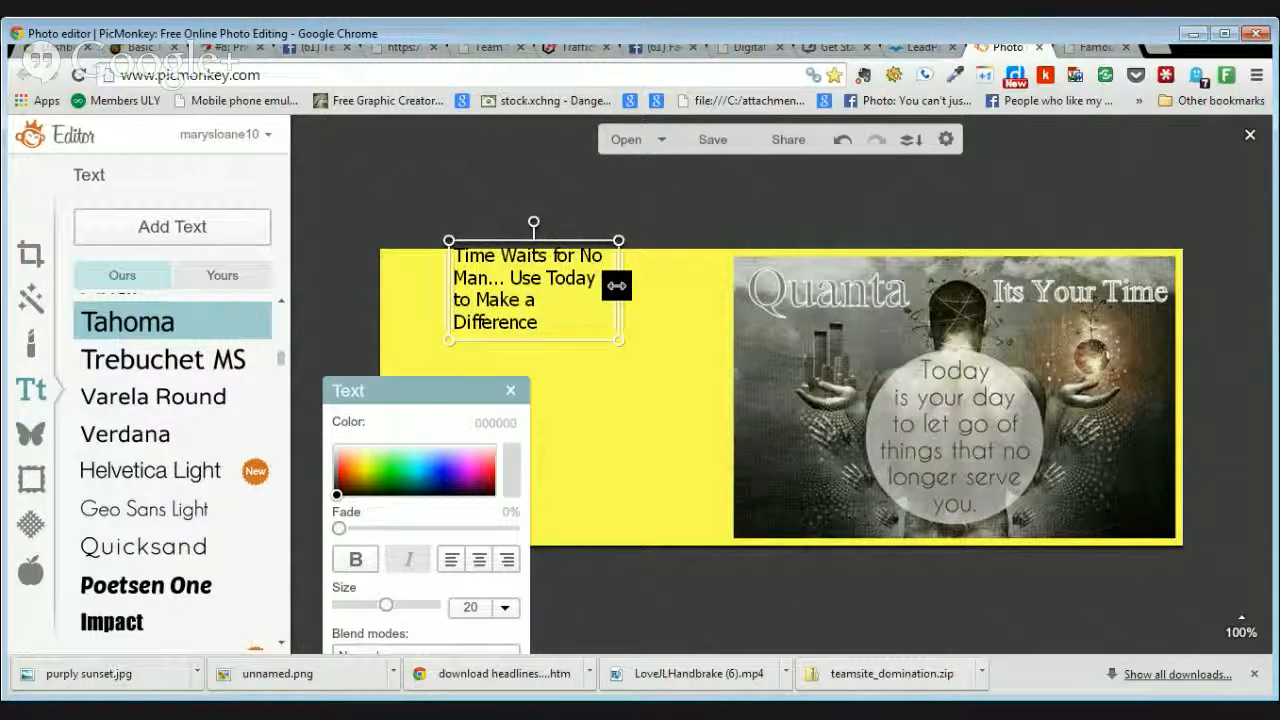
Step: Color the quote text dark orange d04b00 and make it bold
left_click(345, 473)
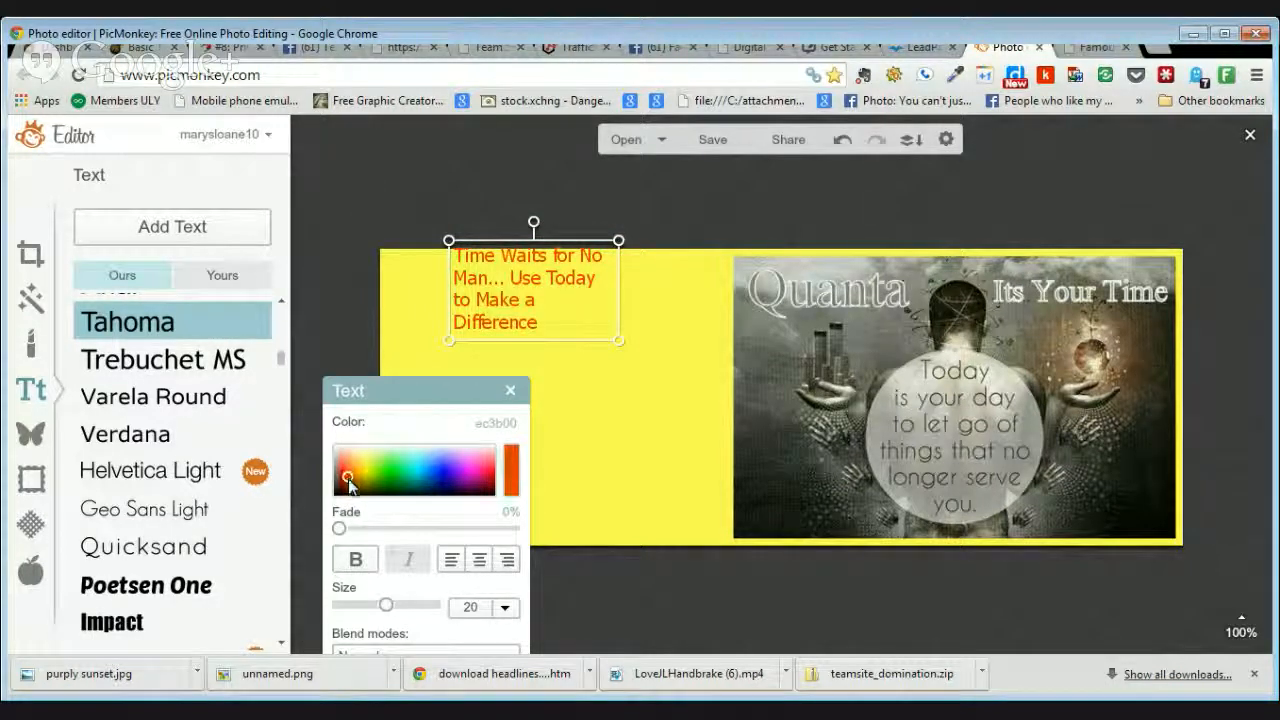
left_click(349, 481)
left_click(349, 475)
left_click(348, 475)
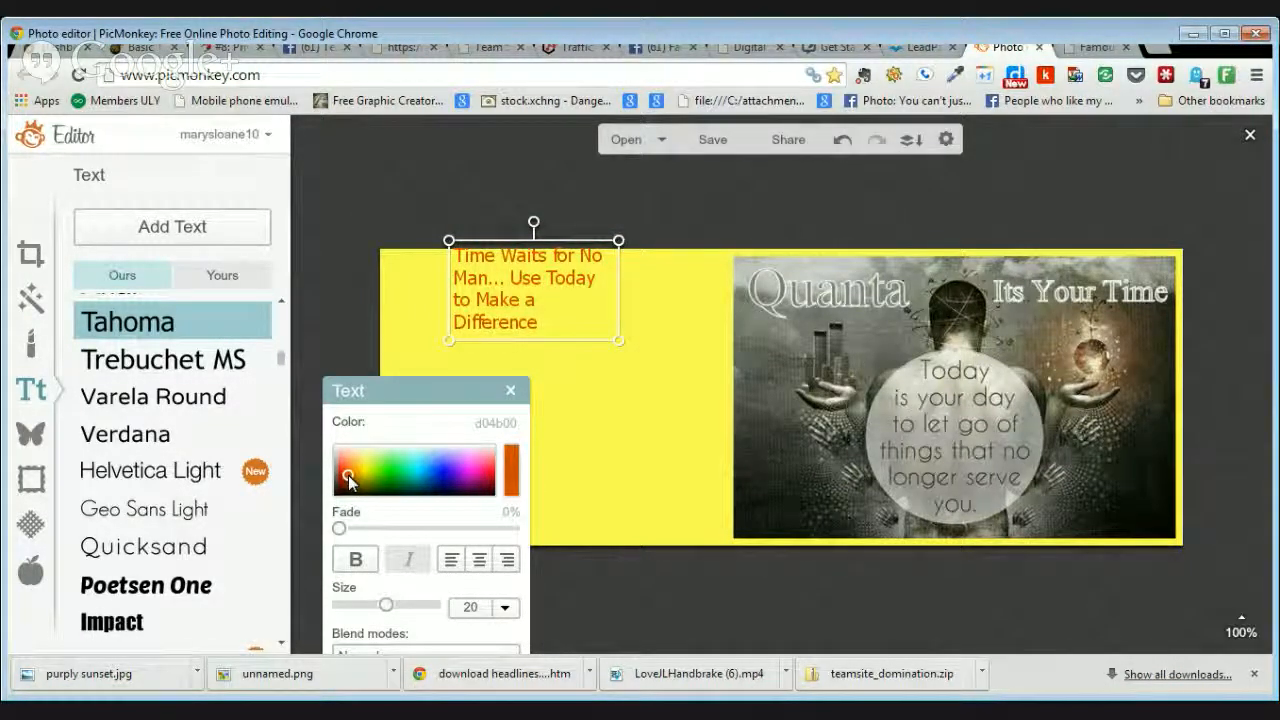
left_click(357, 559)
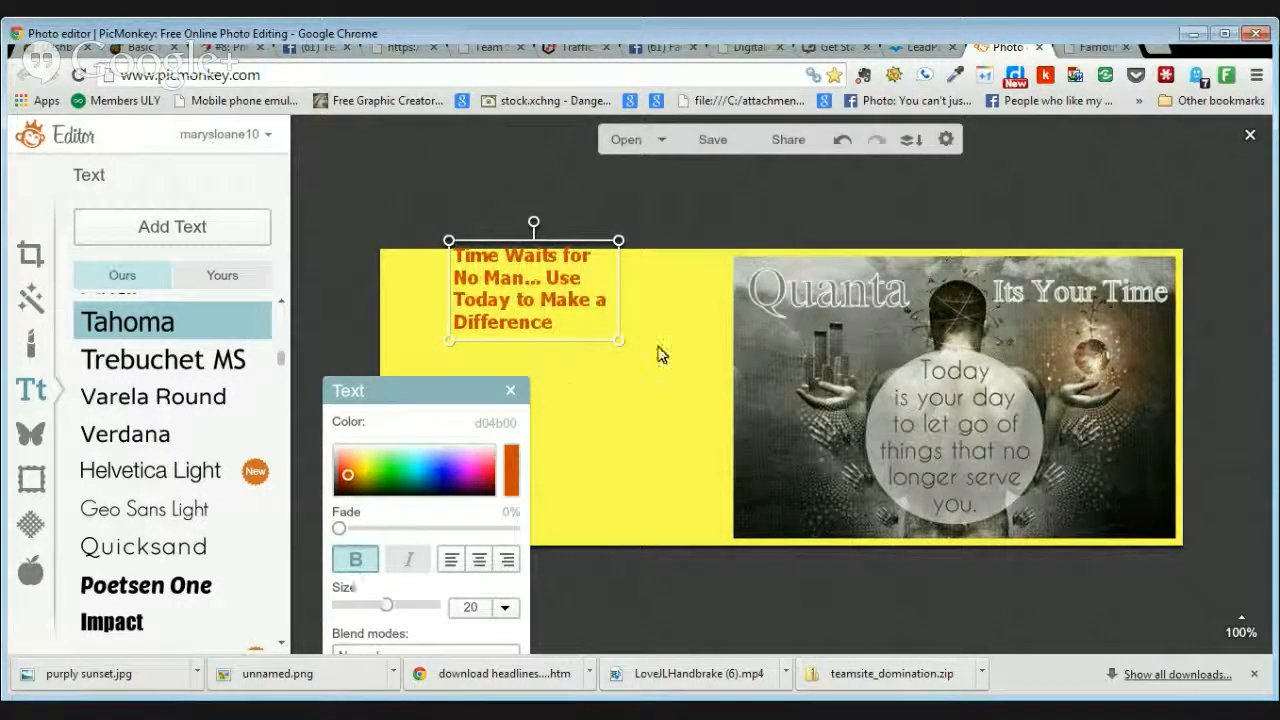
Step: Widen and enlarge the quote text to size 28 across the top of the yellow area and center its lines
left_click_drag(618, 274, 677, 270)
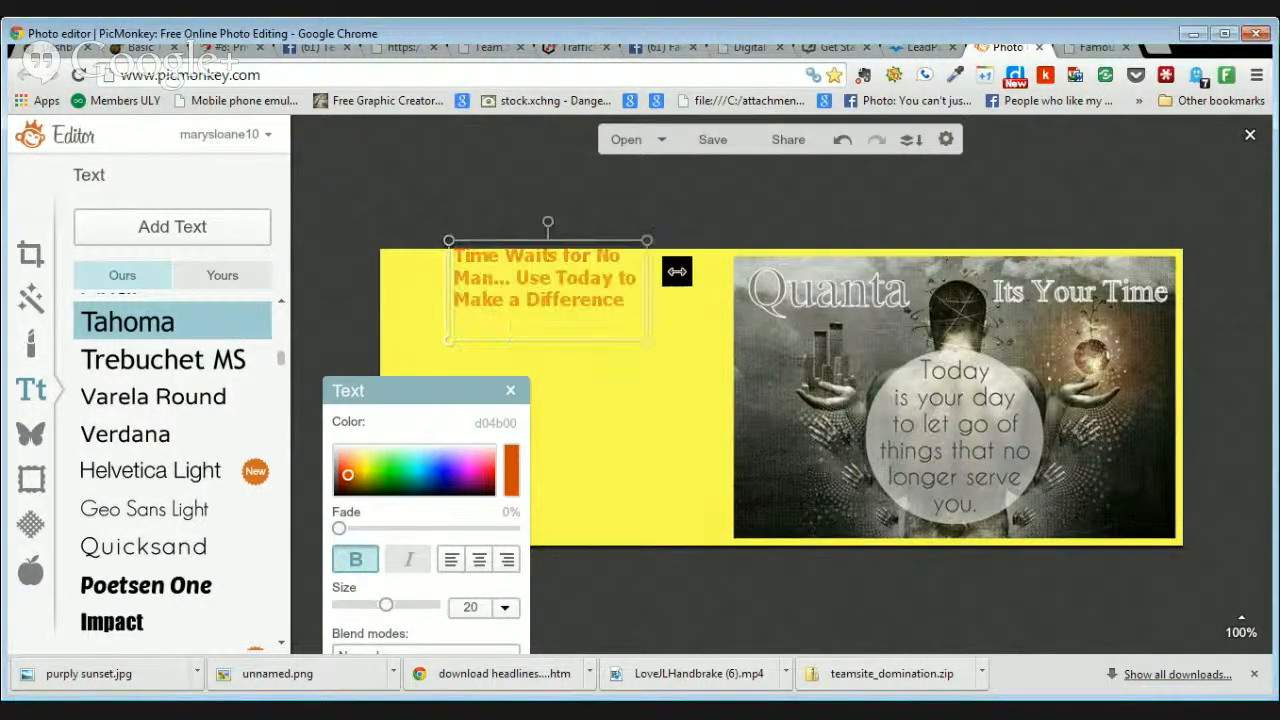
left_click_drag(553, 334, 553, 361)
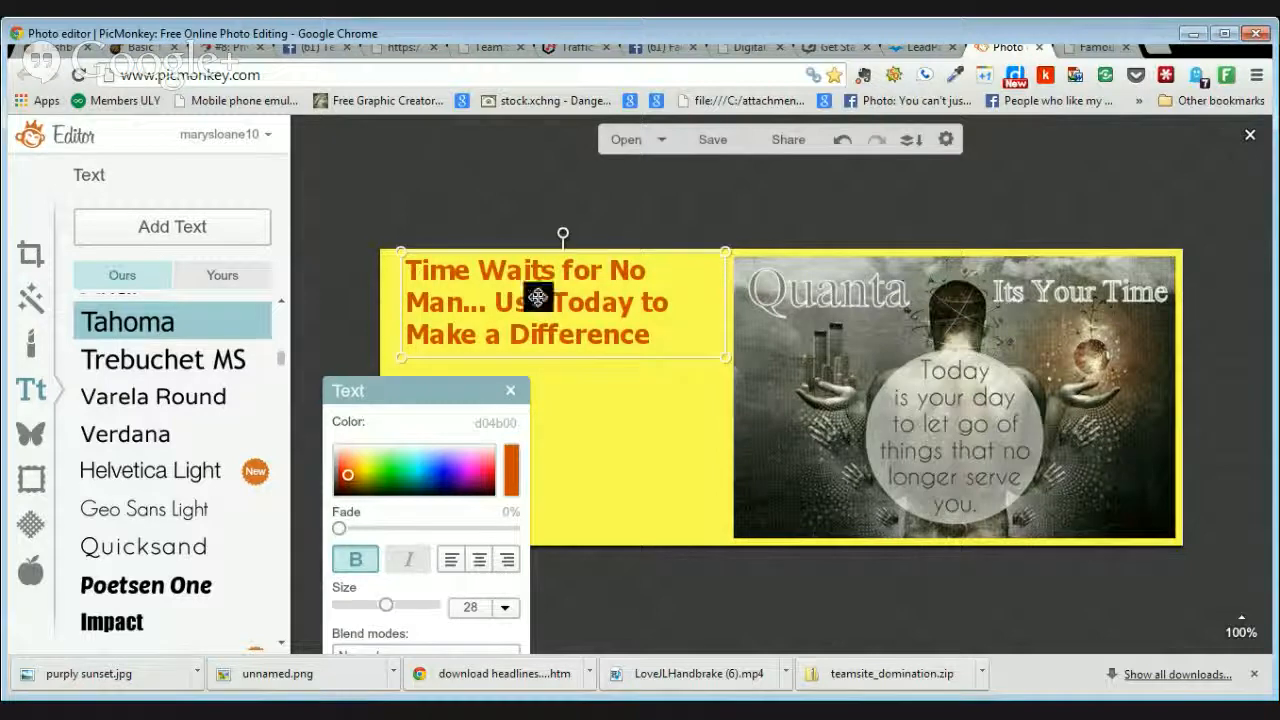
left_click_drag(527, 292, 534, 295)
double_click(534, 295)
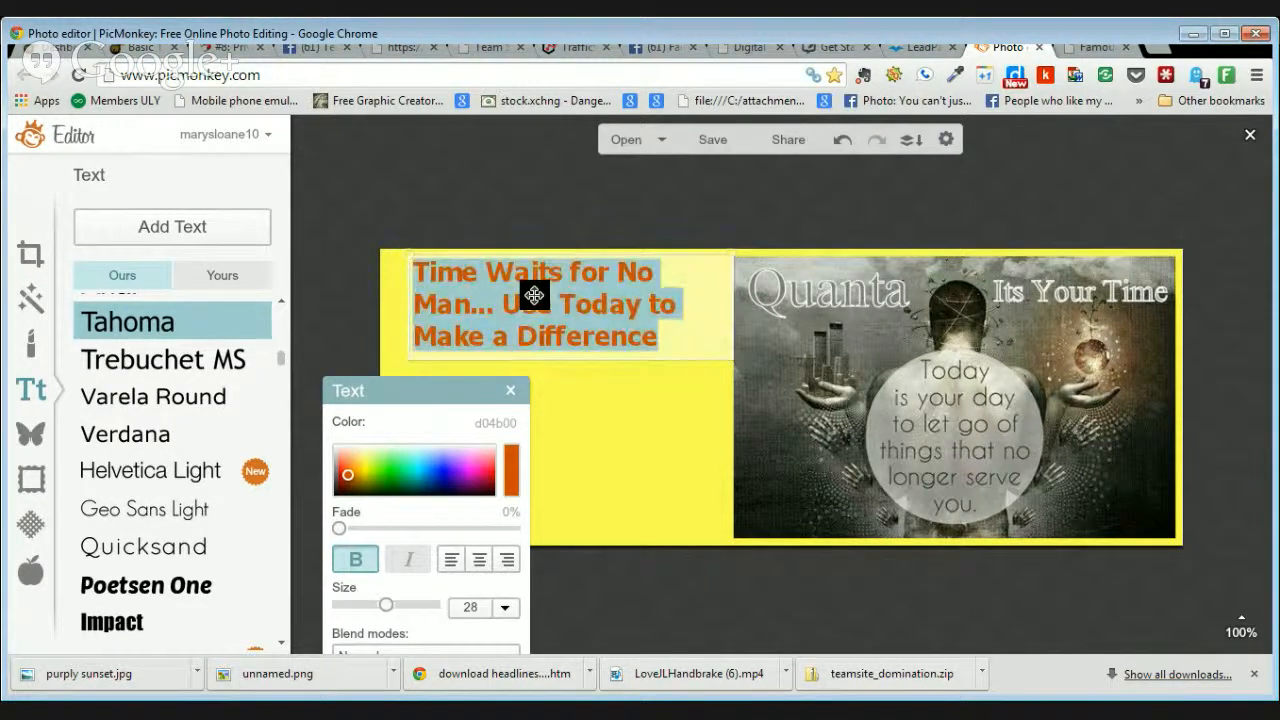
left_click(480, 561)
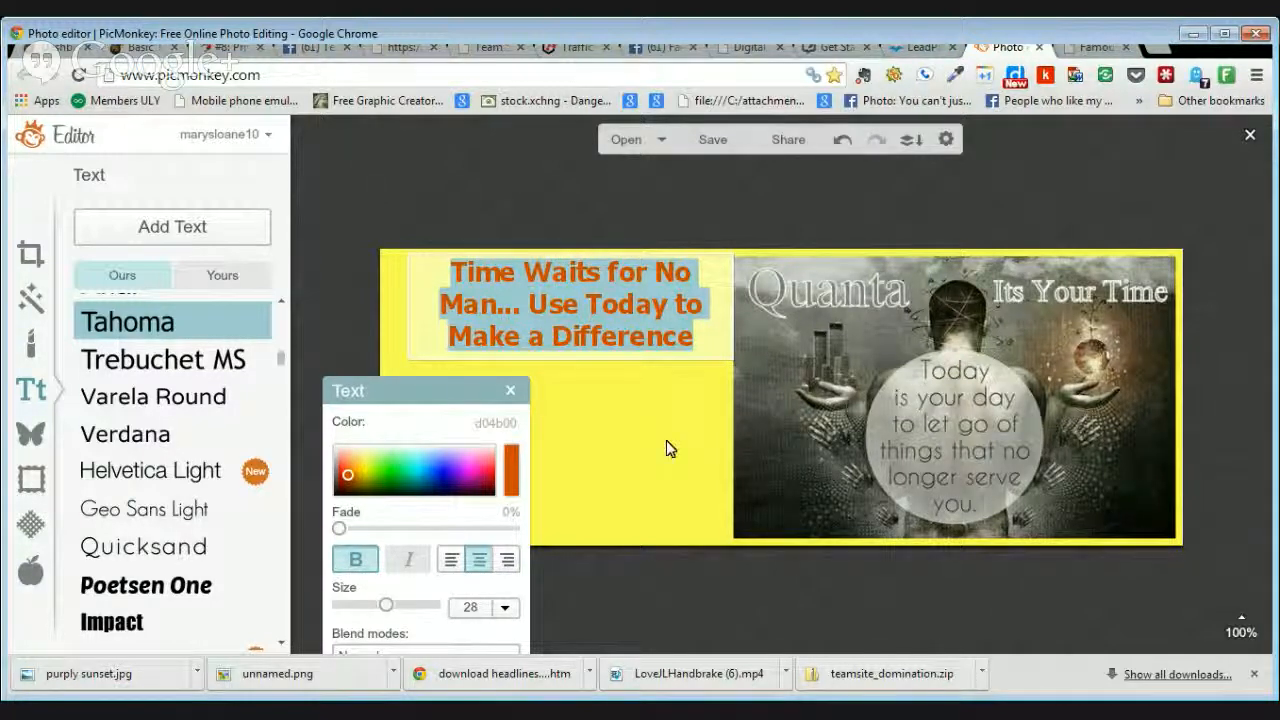
left_click(560, 200)
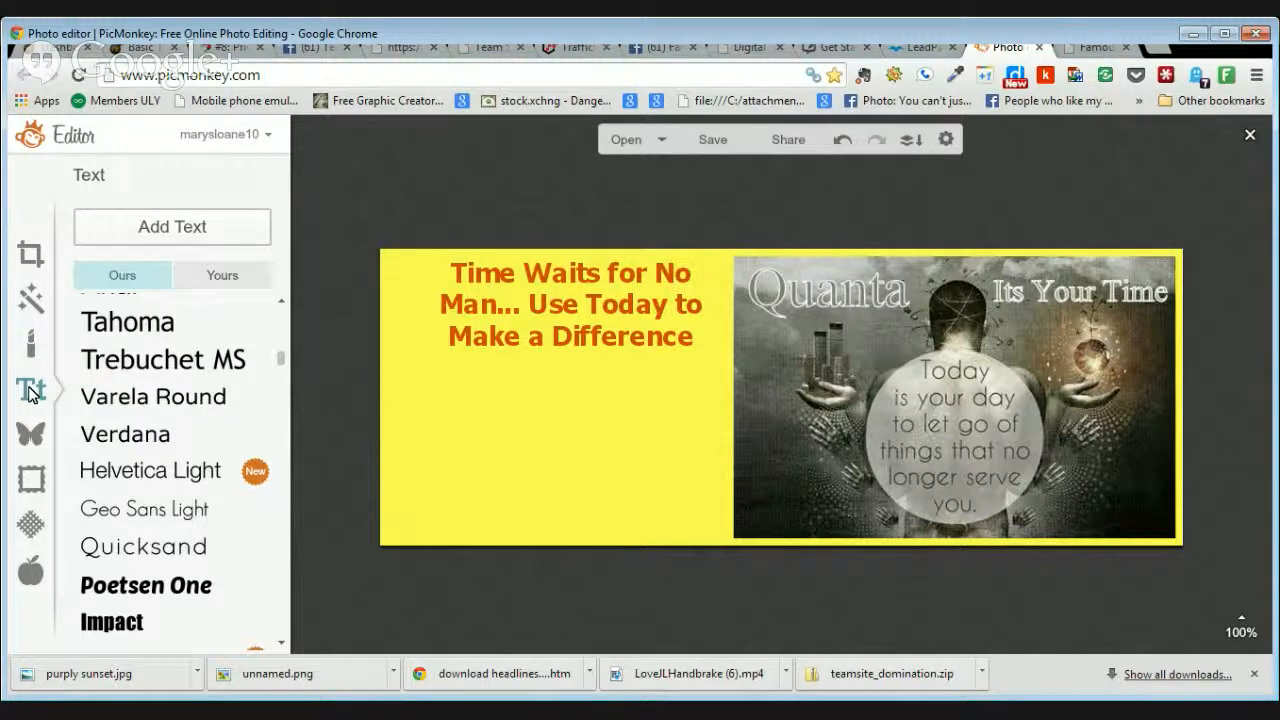
Step: Add a text box in the Varela Round font and place it below the quote, ready for text entry
left_click(181, 230)
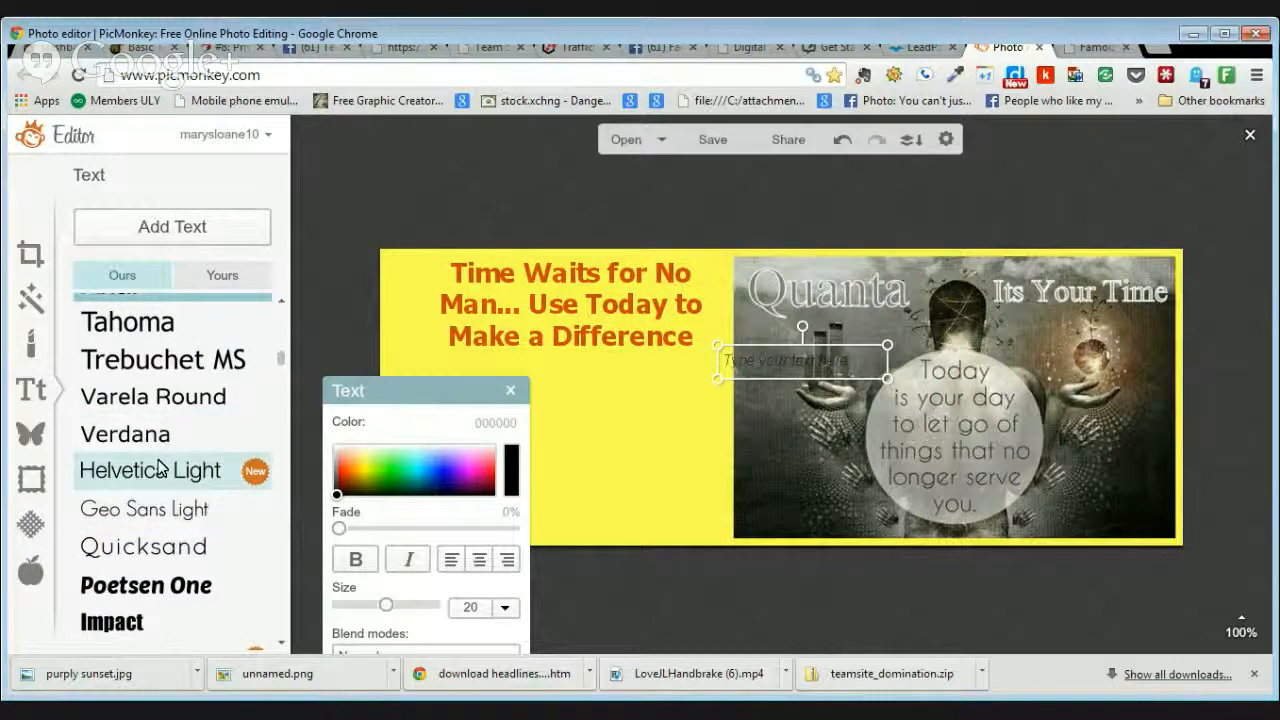
left_click(193, 399)
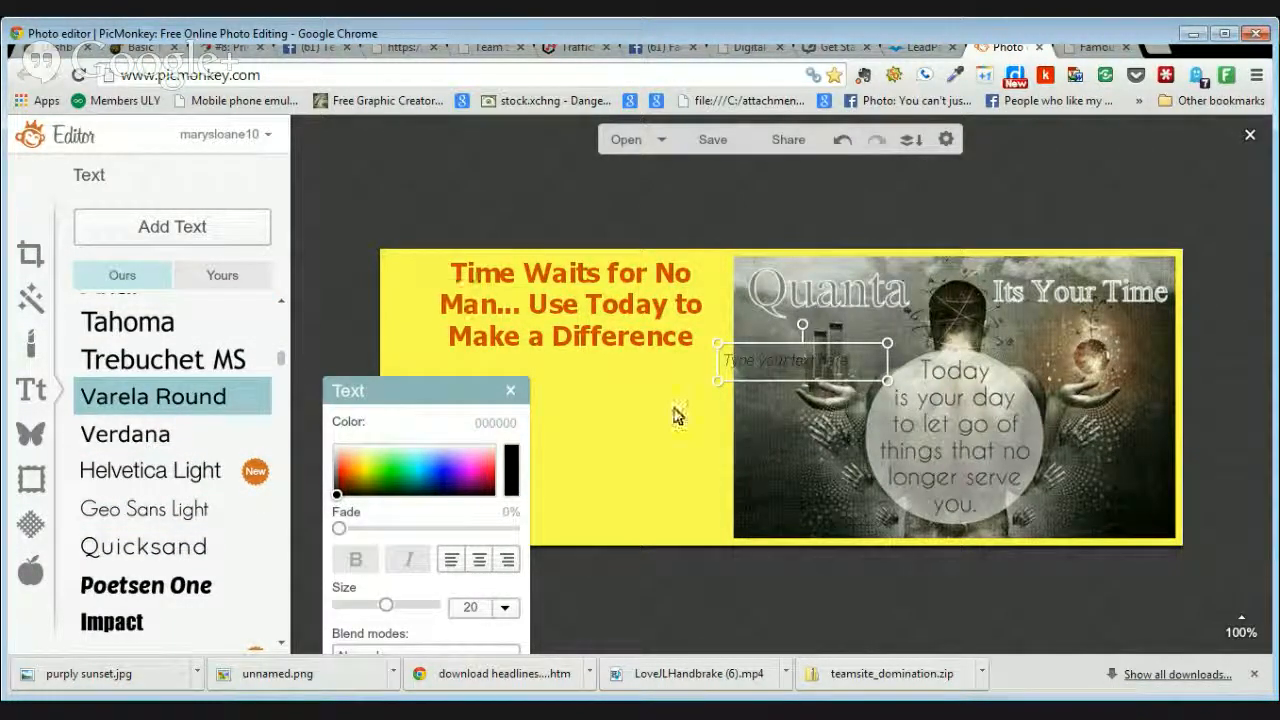
left_click_drag(784, 371, 586, 390)
left_click(587, 390)
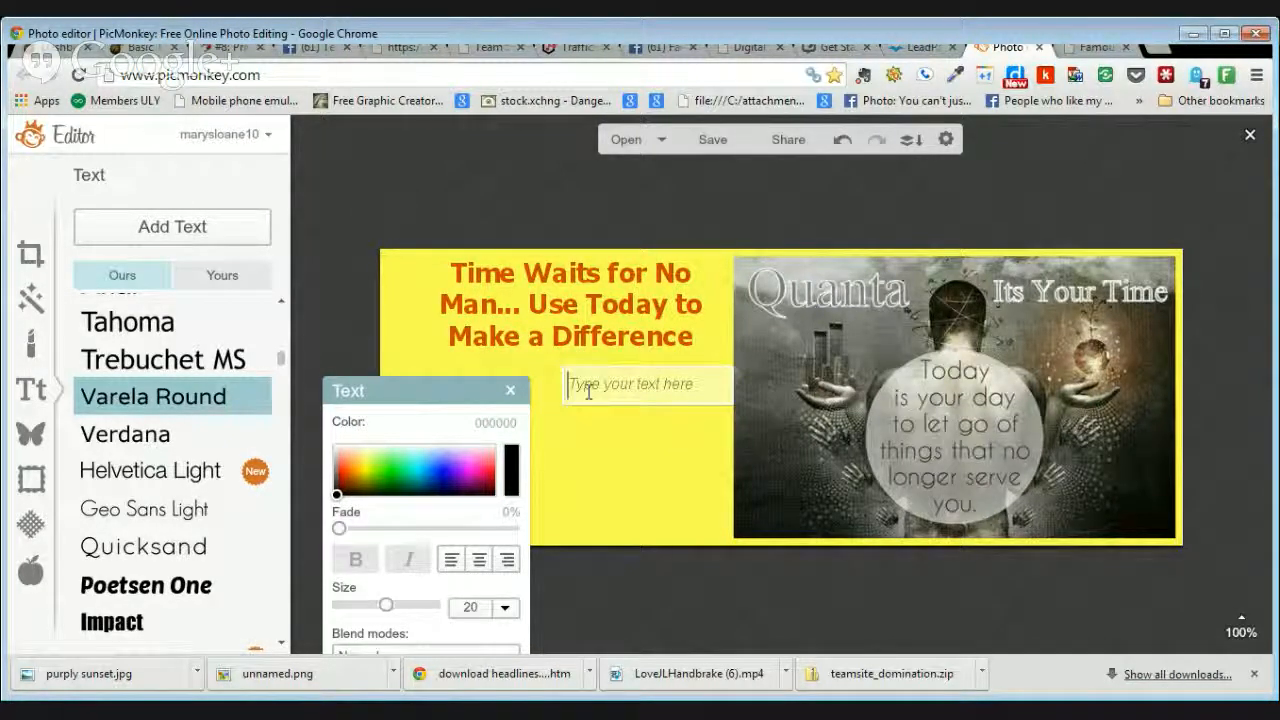
Step: Enter "Join our Hangout" on one line of the new text box and "7:00 PM Pacific Tuesday" below it
type("Jo")
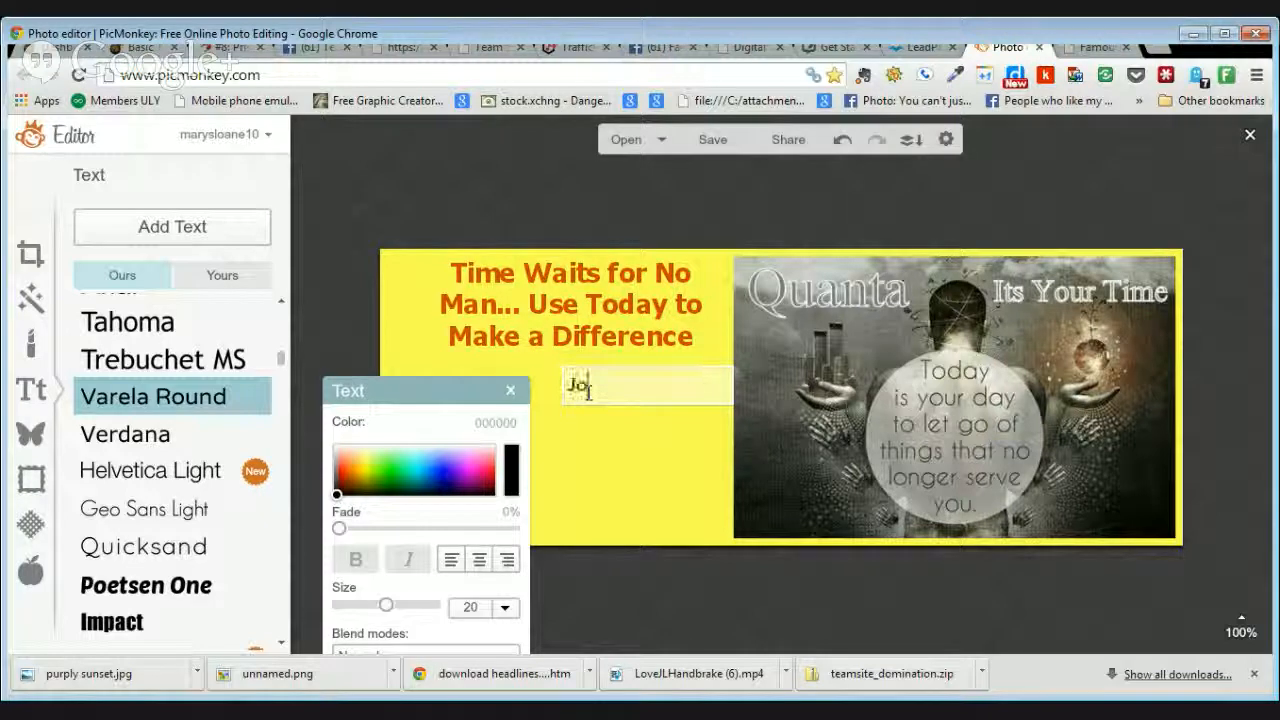
type("in o")
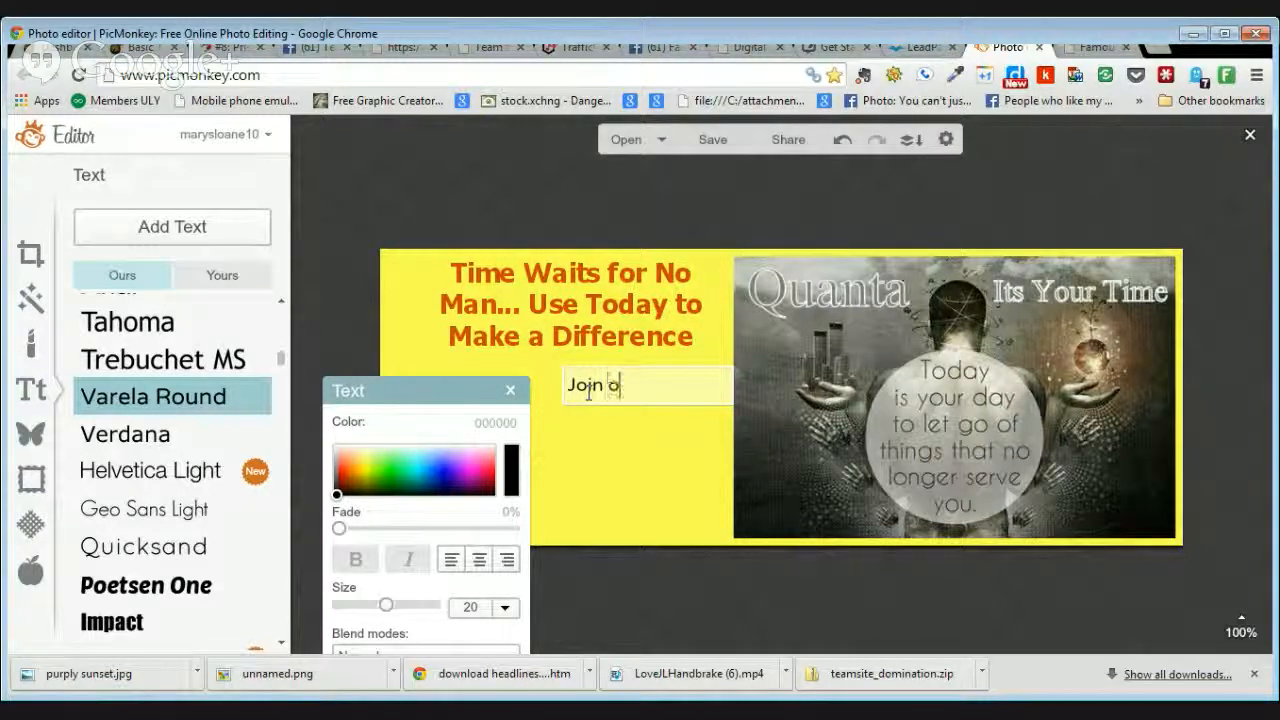
type("ur Hangout")
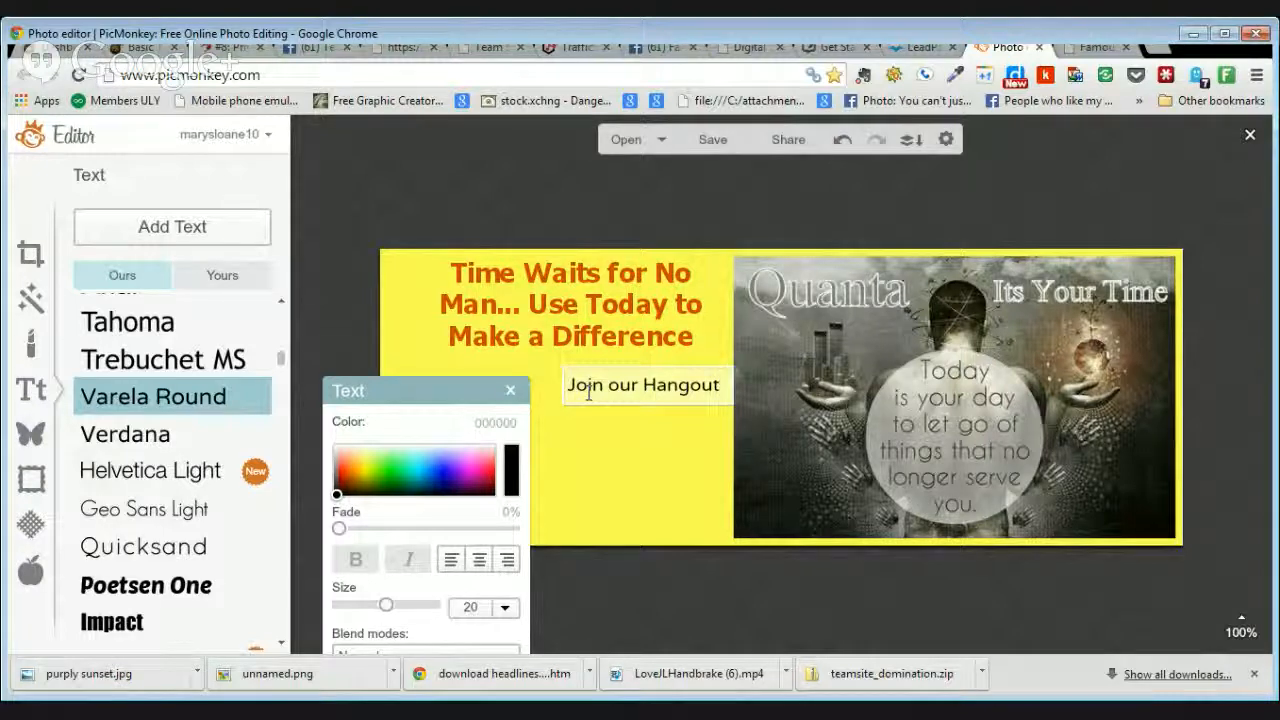
key("Return")
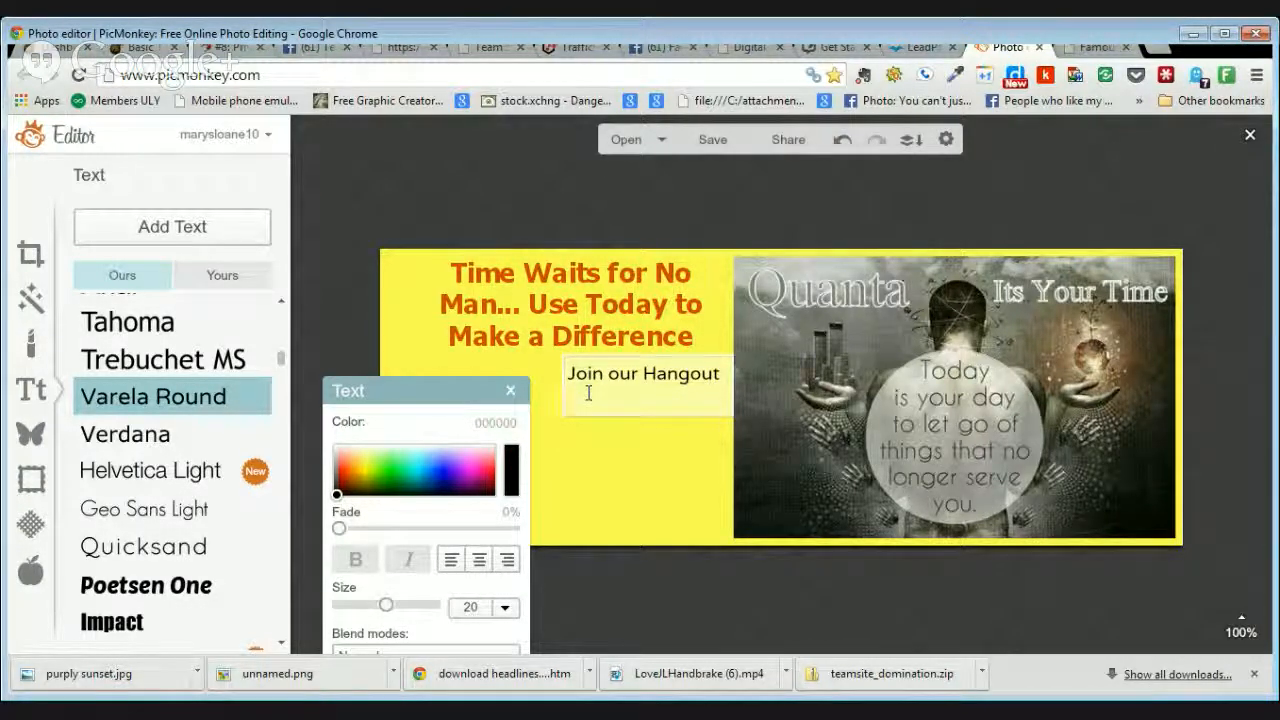
type("7:00 PM Pacific")
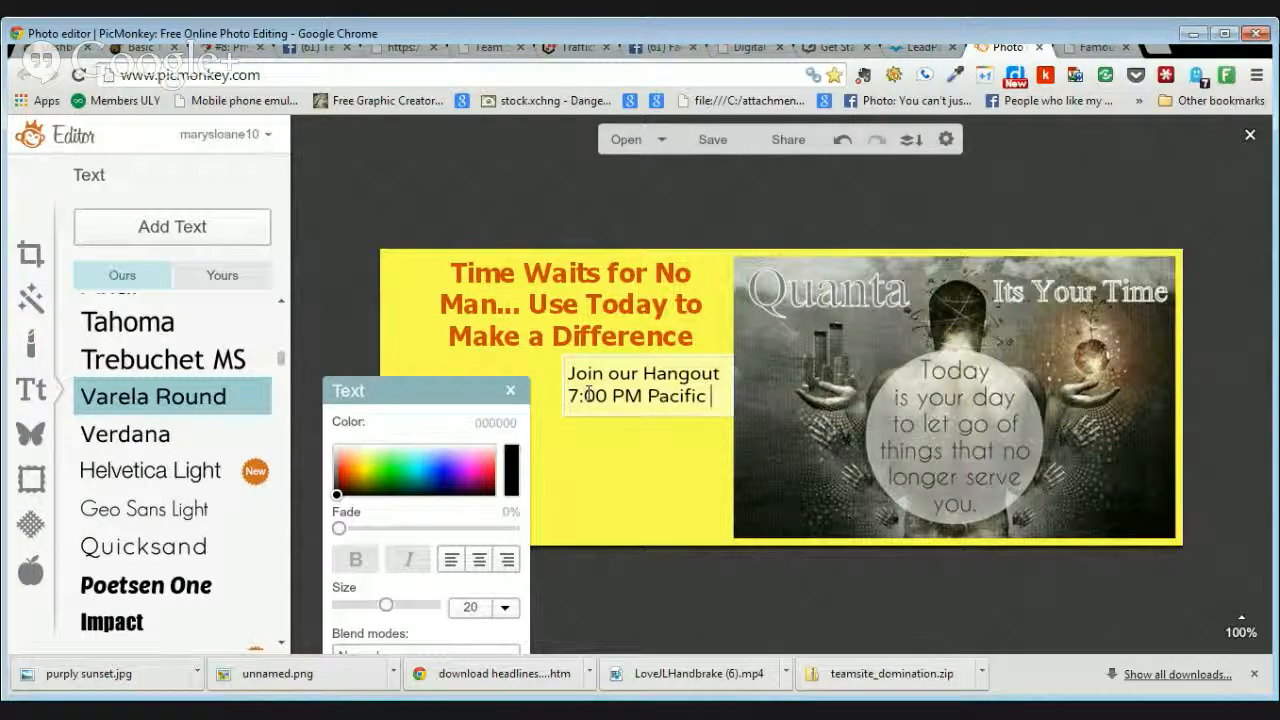
type(" Tues")
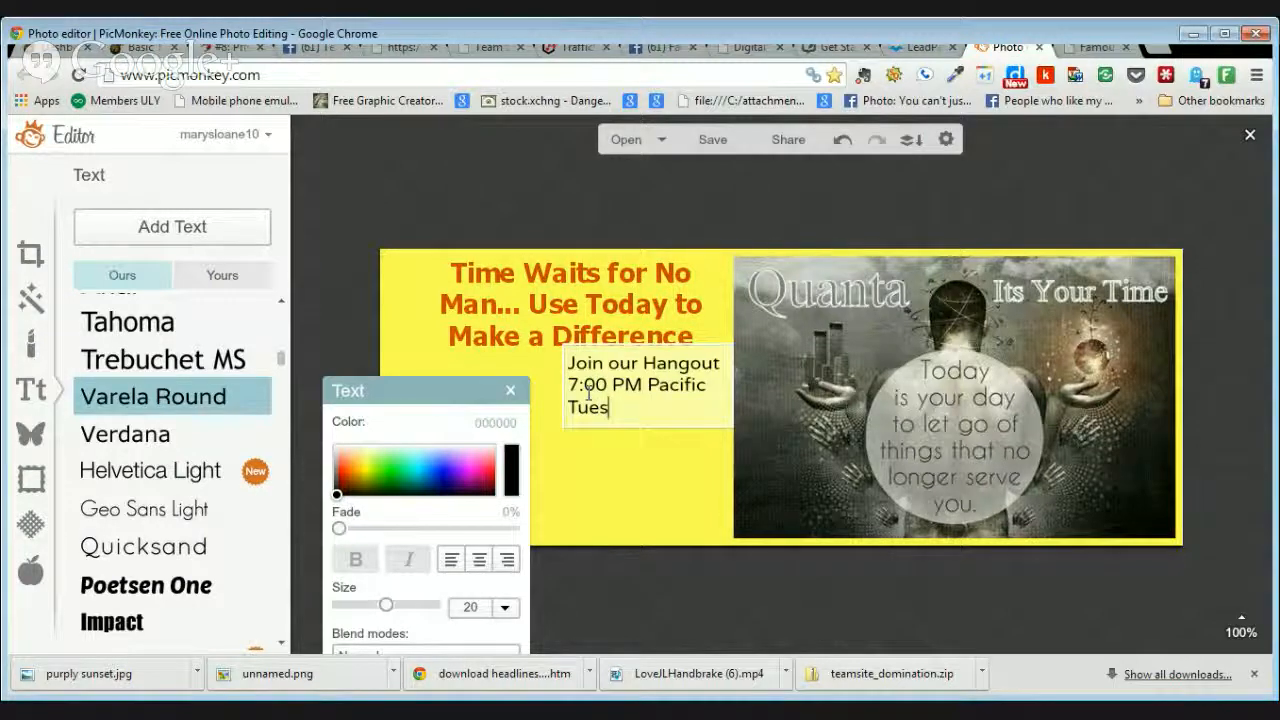
type("day")
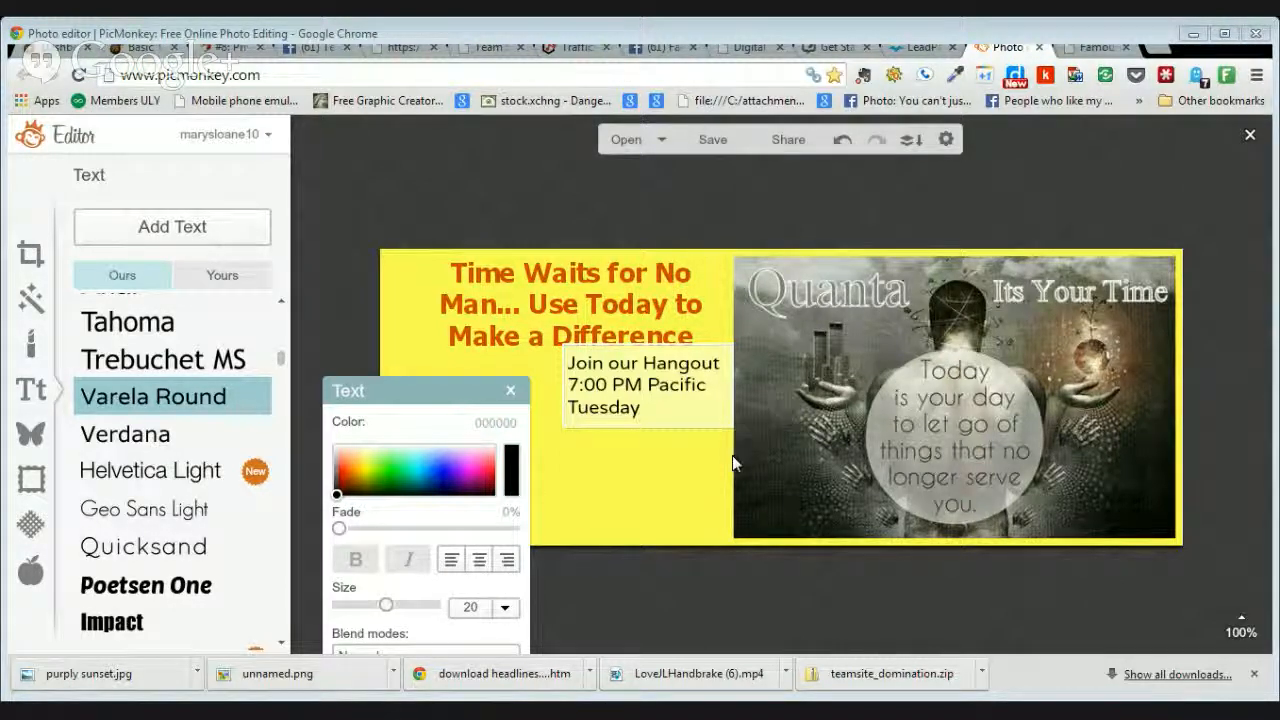
Step: Complete the event text with "July 2" after Tuesday and a new line reading "see Event below"
left_click(664, 407)
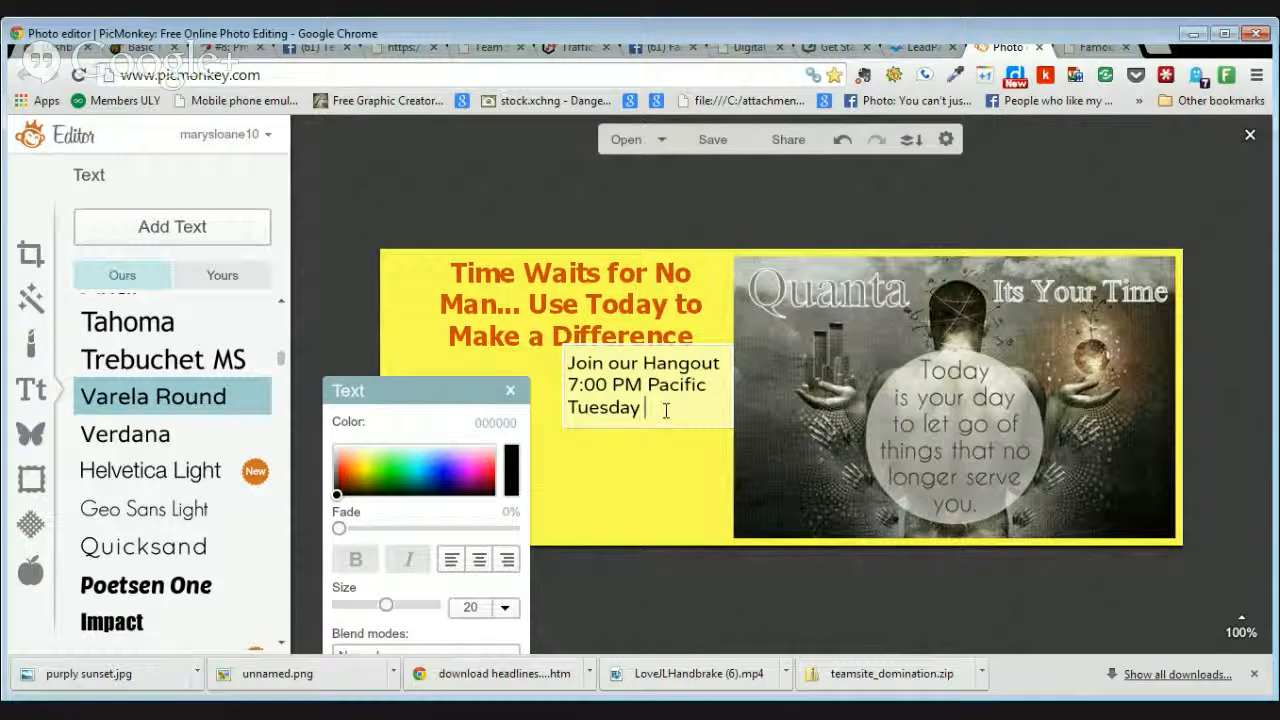
type("Ju")
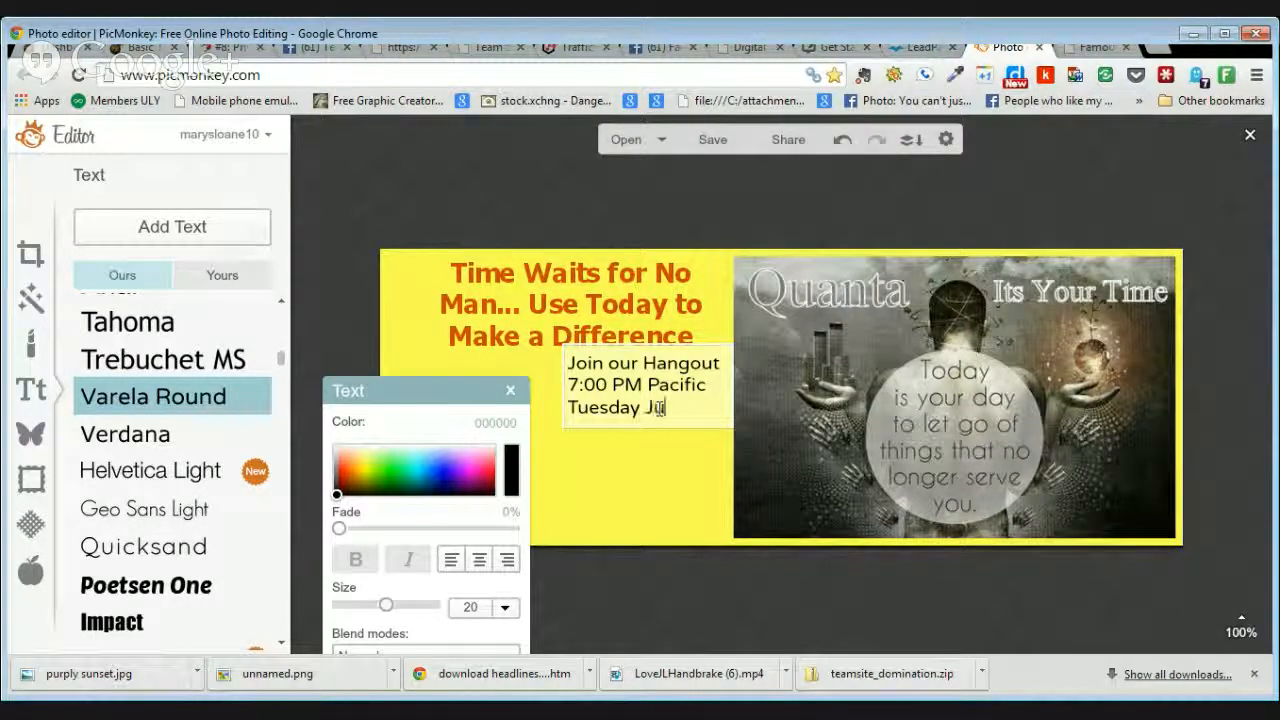
type("ly 2")
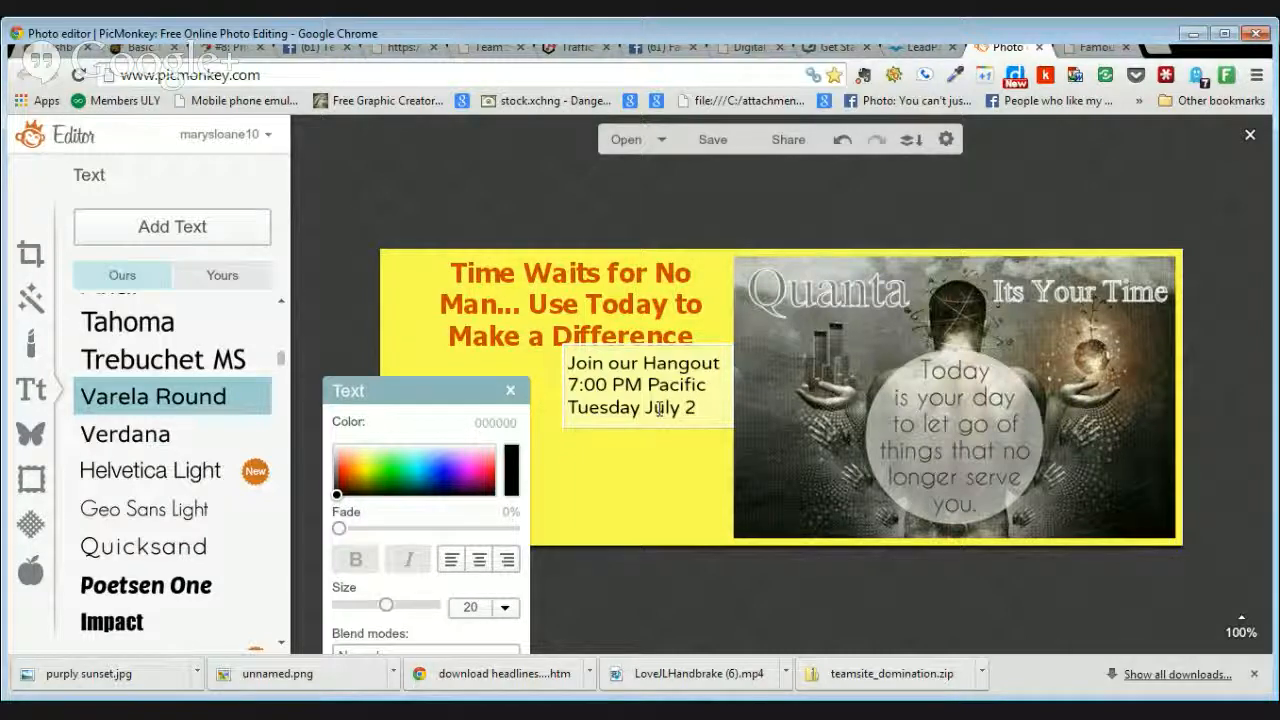
key("Return")
type("see Event")
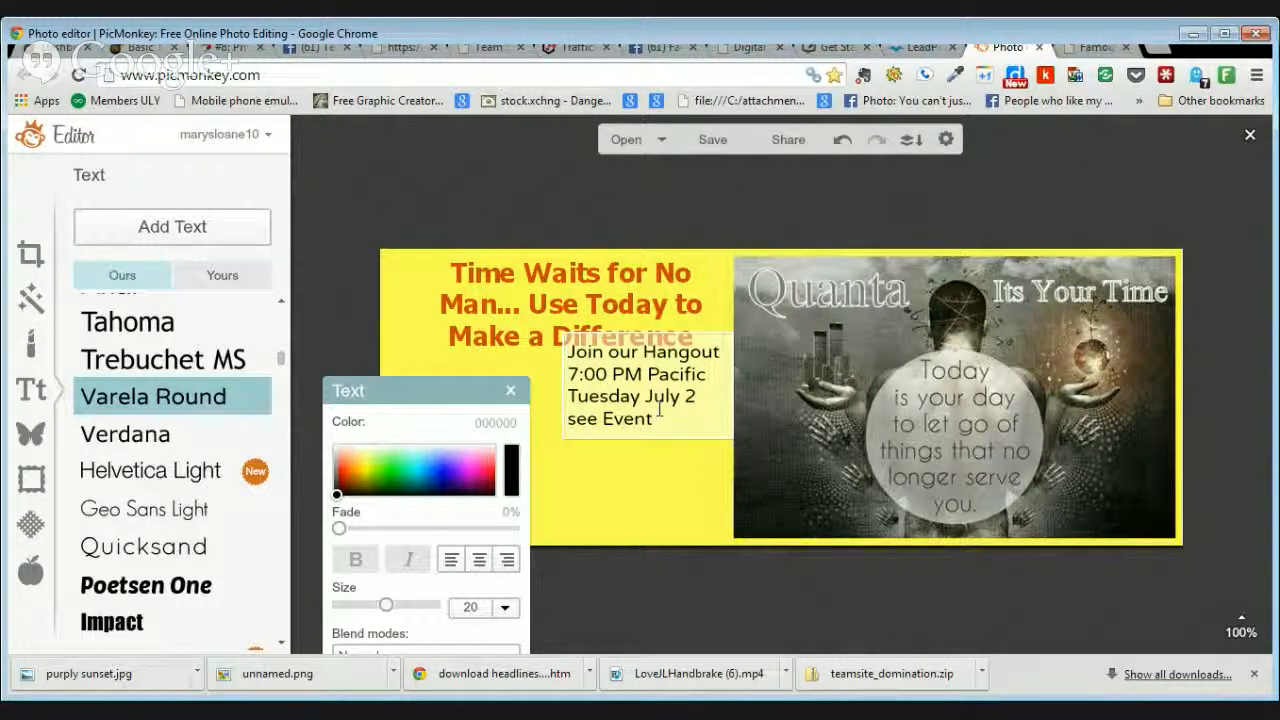
type(" below")
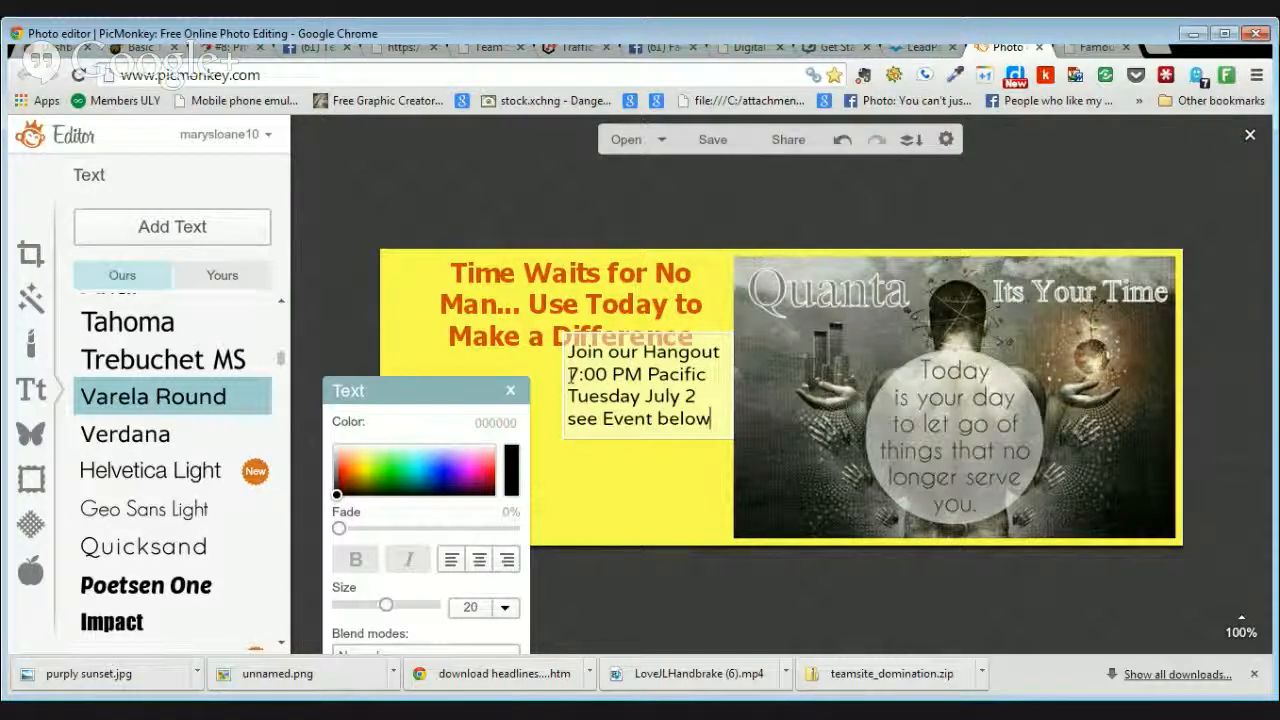
left_click(607, 373)
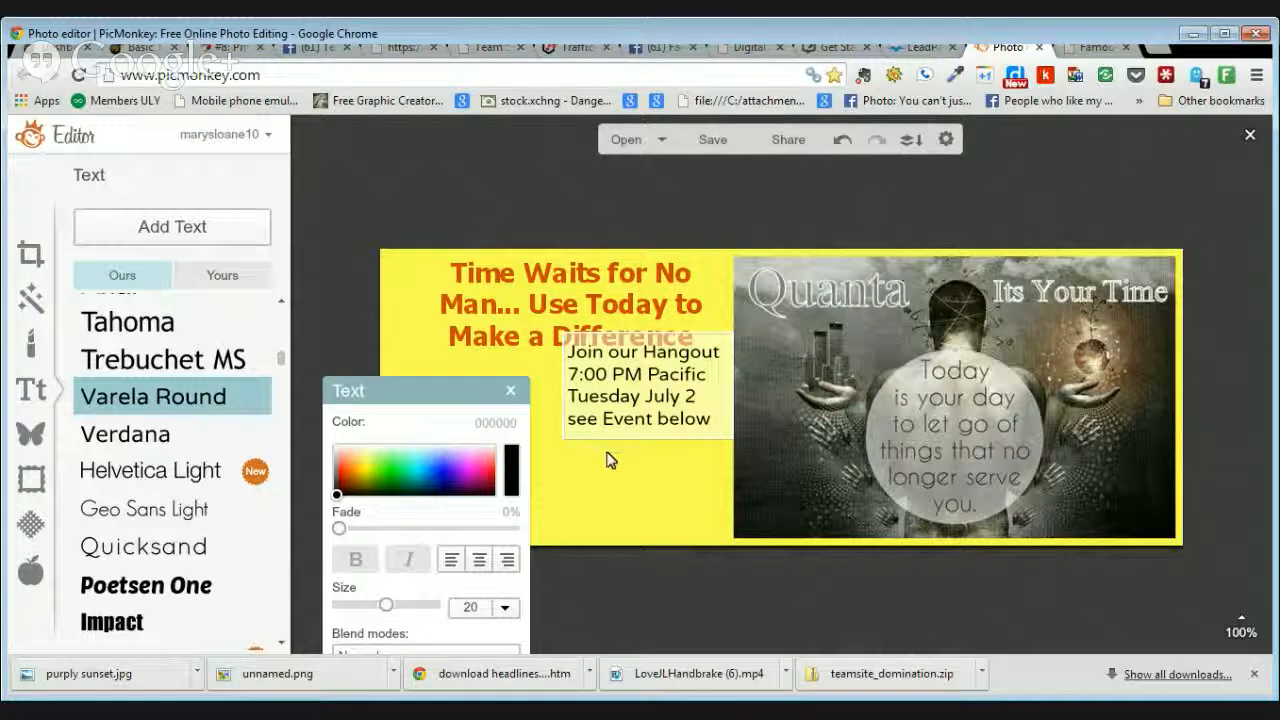
Step: Enlarge the event text to size 24 and position it below the quote, just beside the Quanta image
left_click_drag(611, 413, 617, 466)
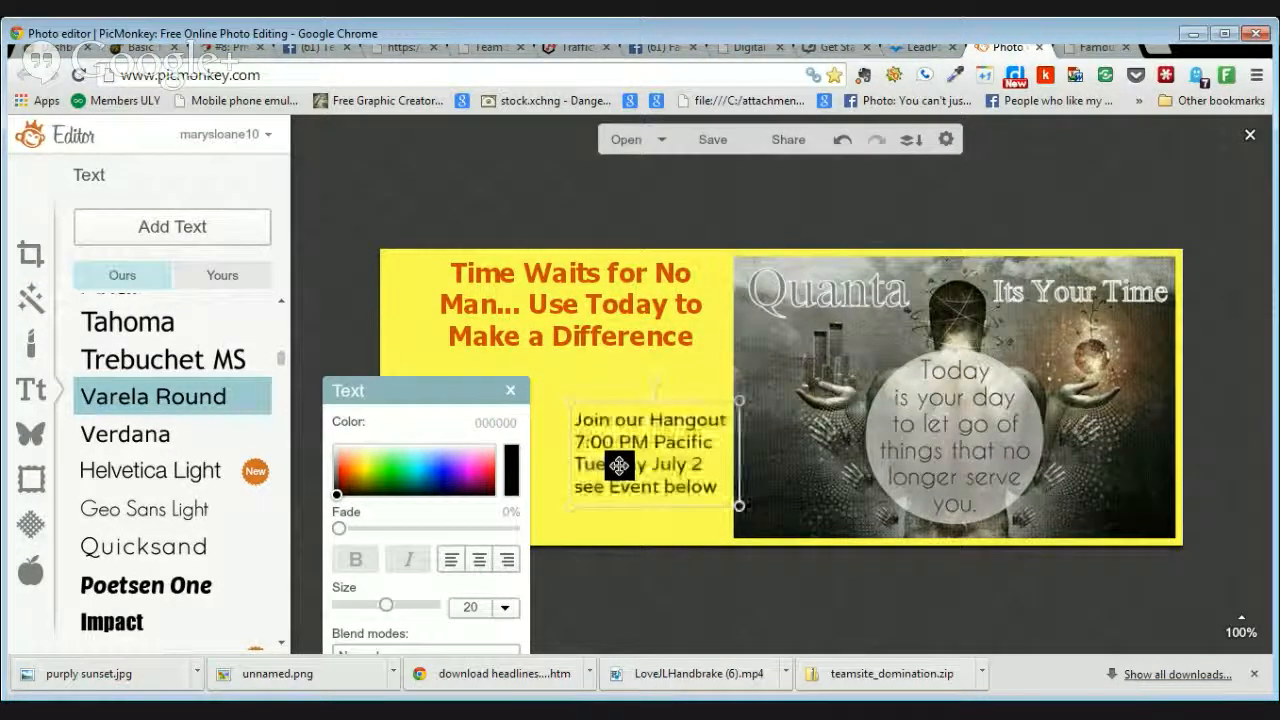
left_click_drag(741, 402, 746, 390)
left_click_drag(657, 394, 660, 378)
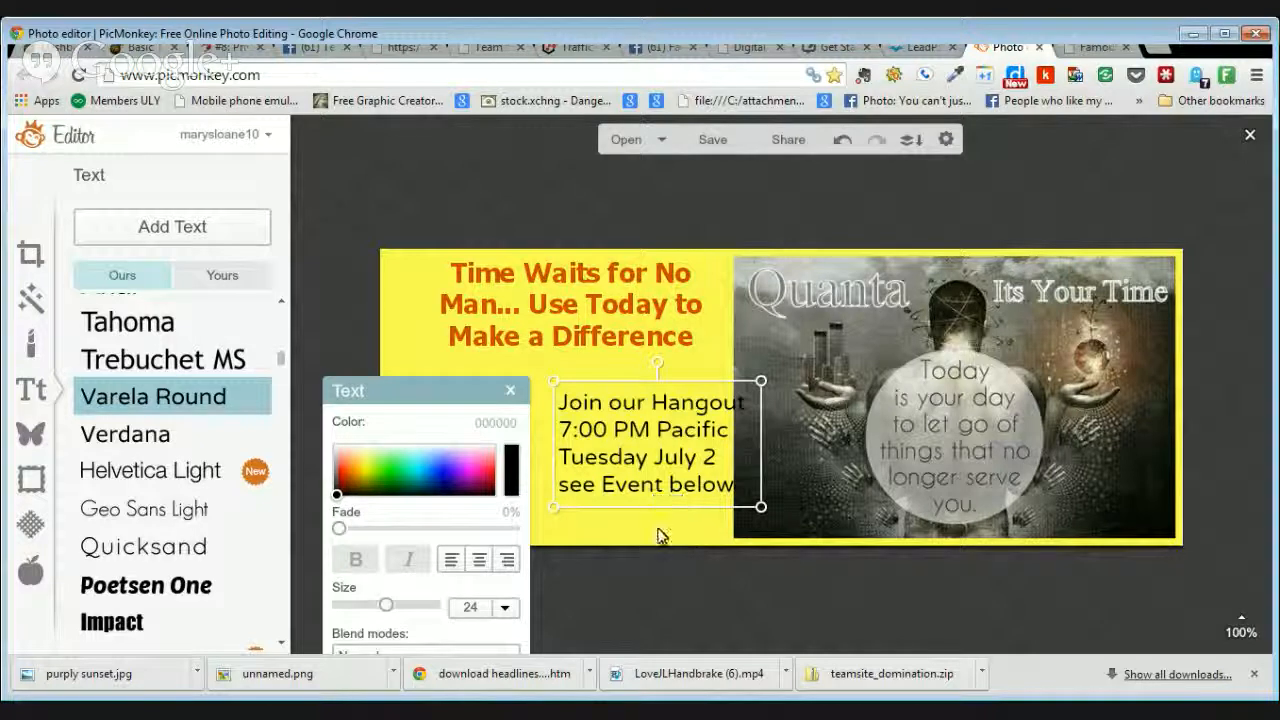
left_click(465, 364)
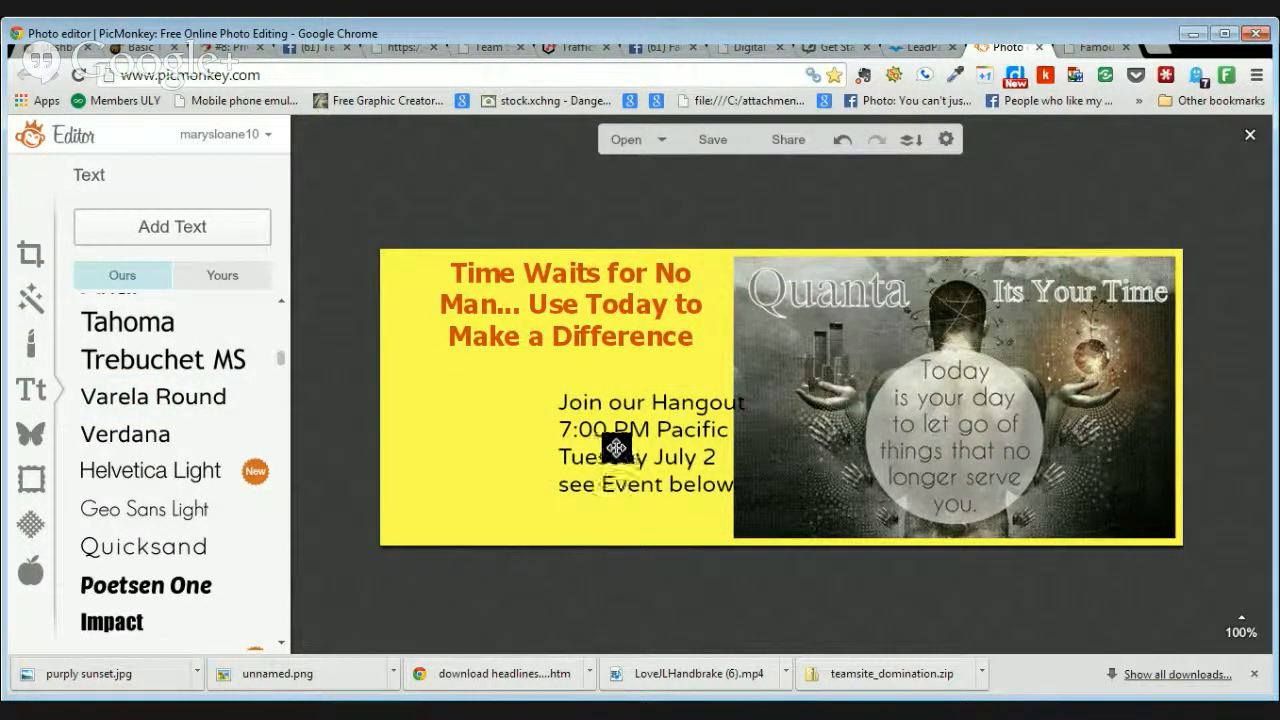
left_click_drag(614, 446, 601, 446)
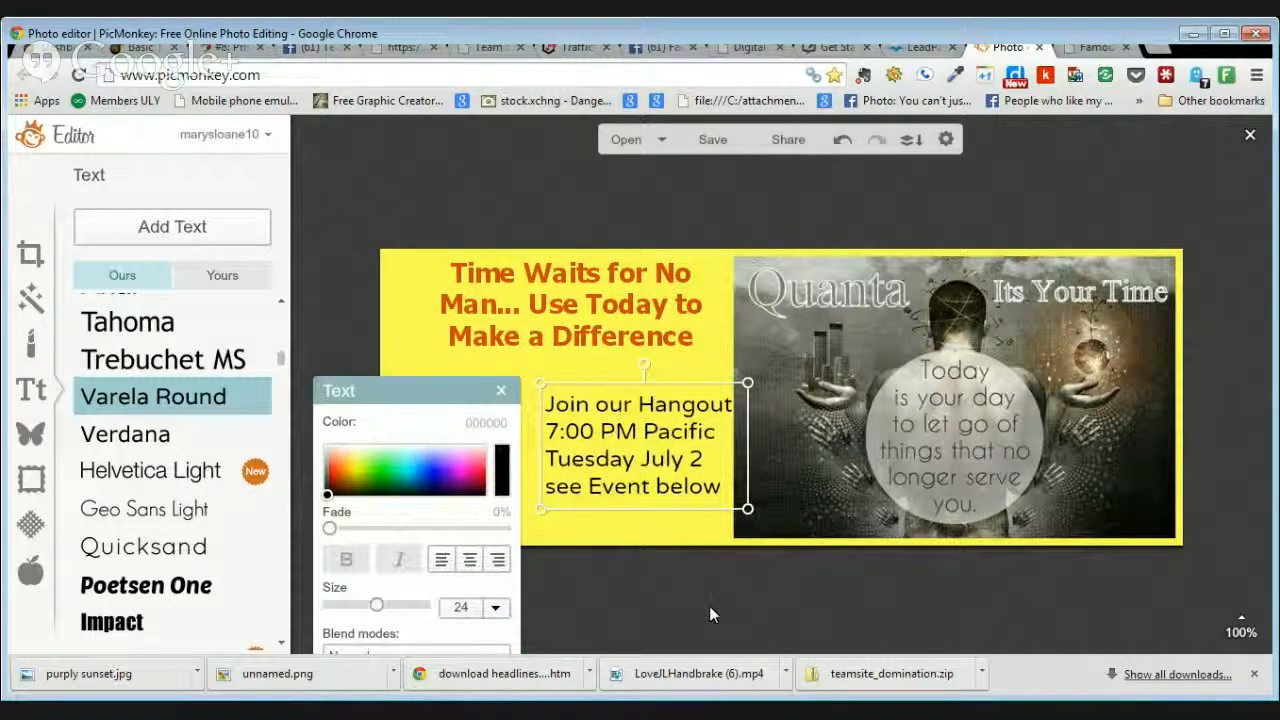
left_click_drag(651, 437, 645, 430)
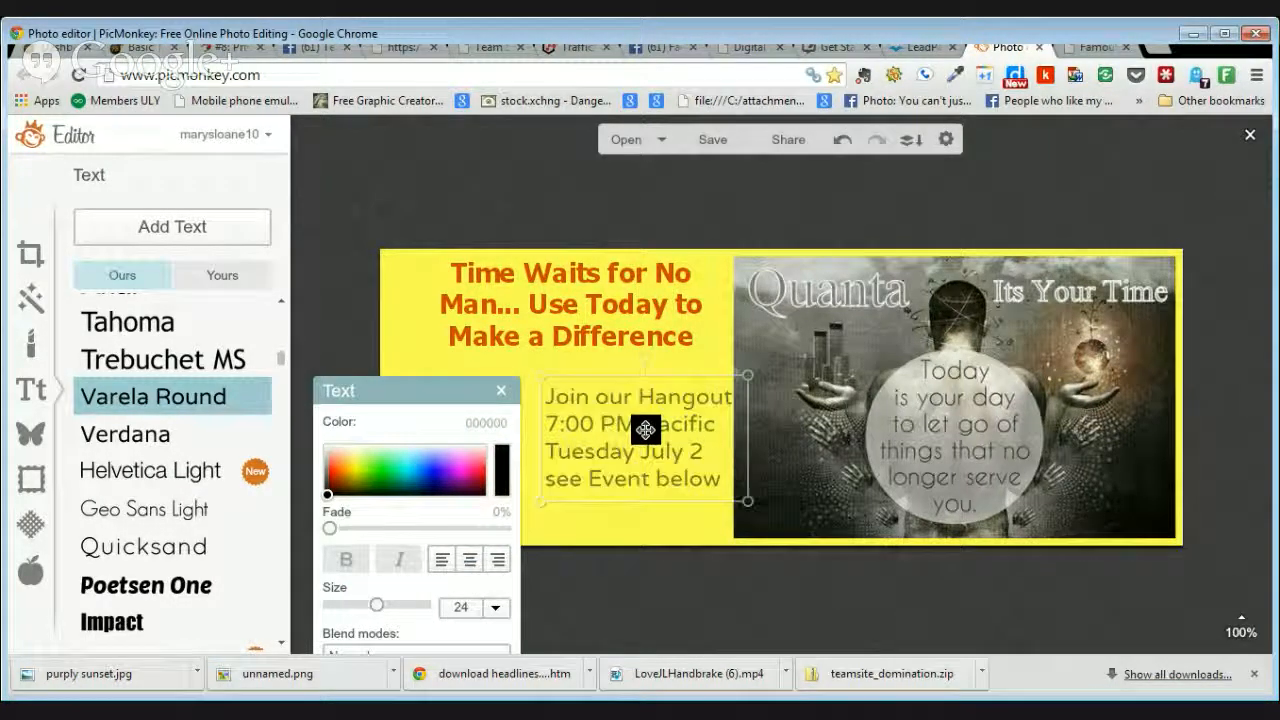
double_click(645, 430)
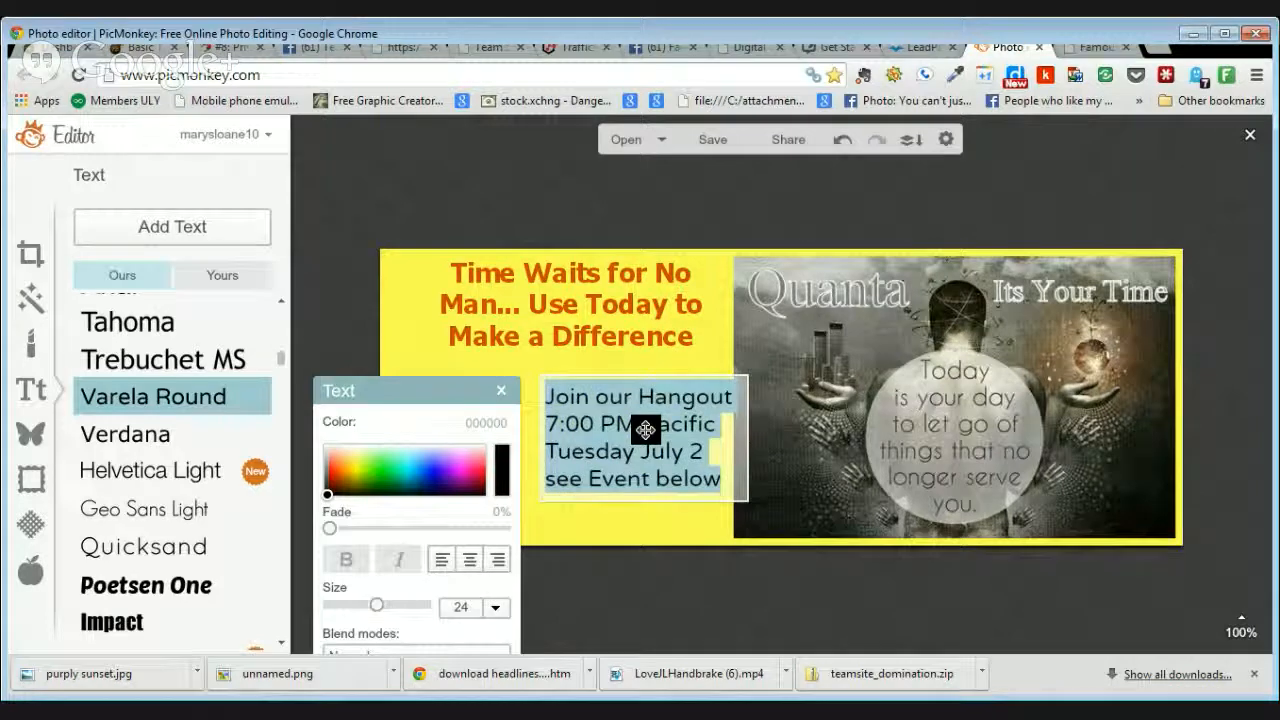
left_click(802, 189)
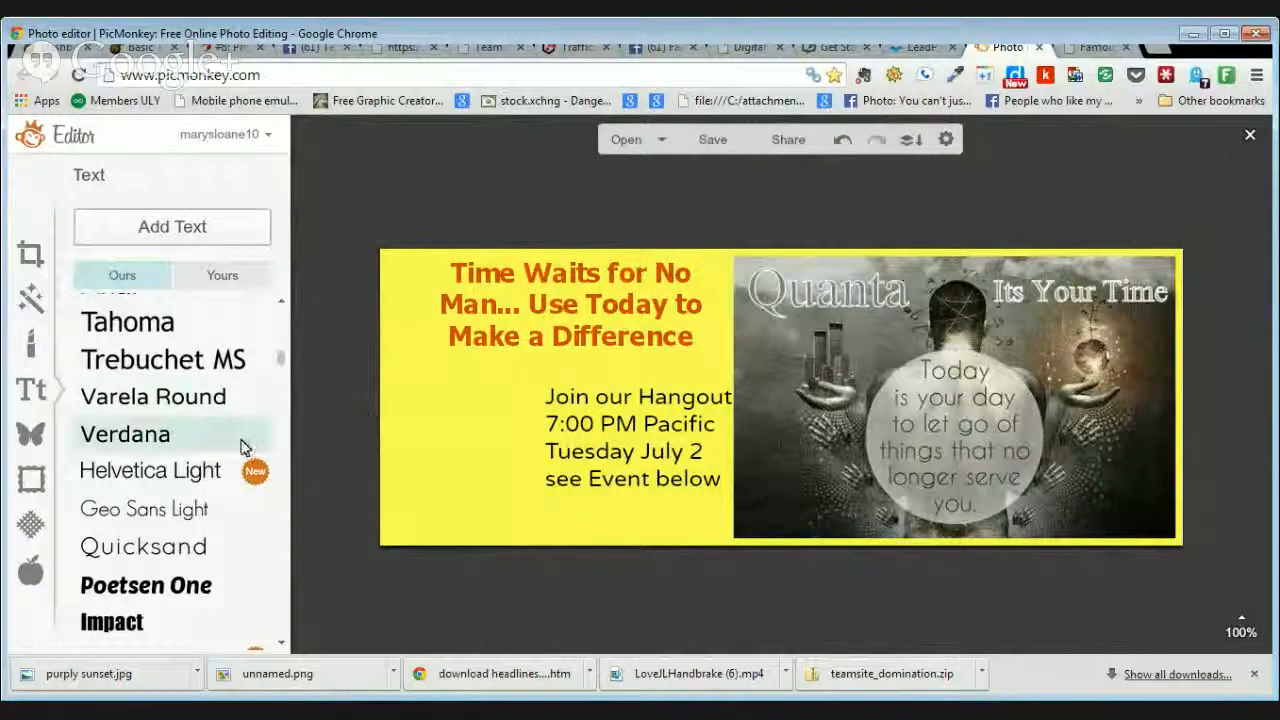
Step: Add the thick solid arrow from the Basic group of the Arrows overlays to the canvas
left_click(32, 430)
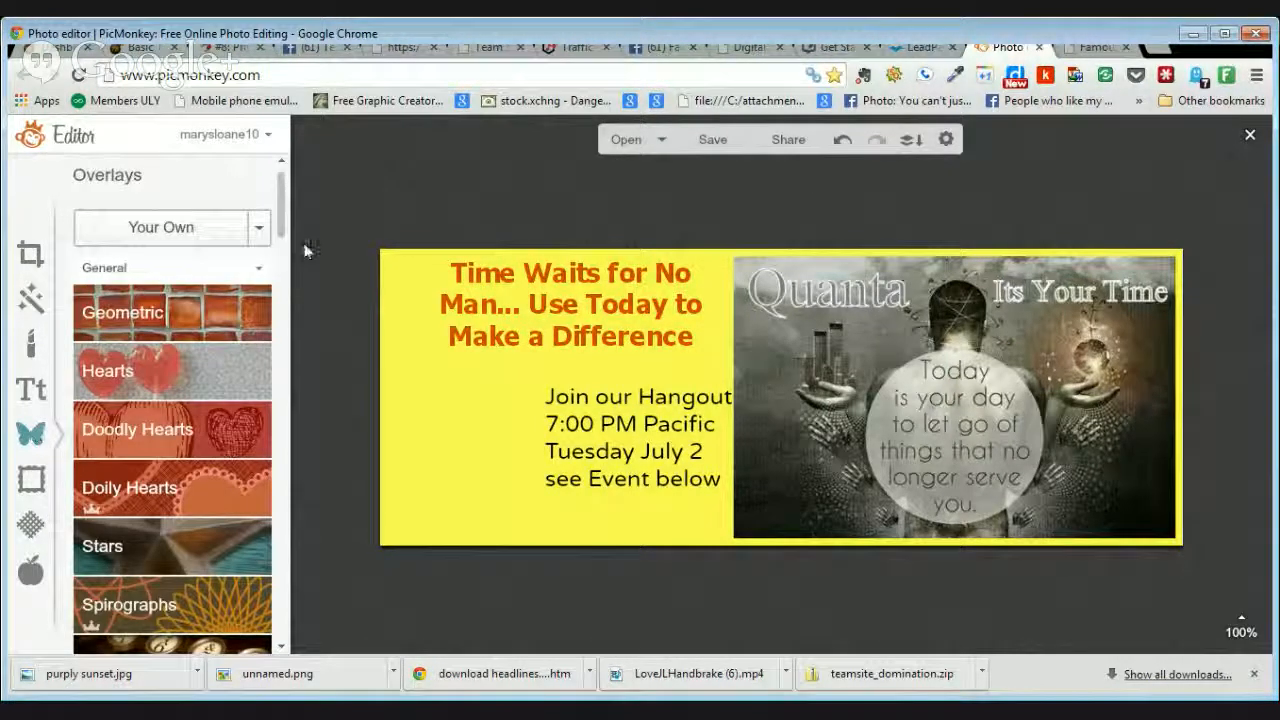
left_click_drag(283, 220, 288, 284)
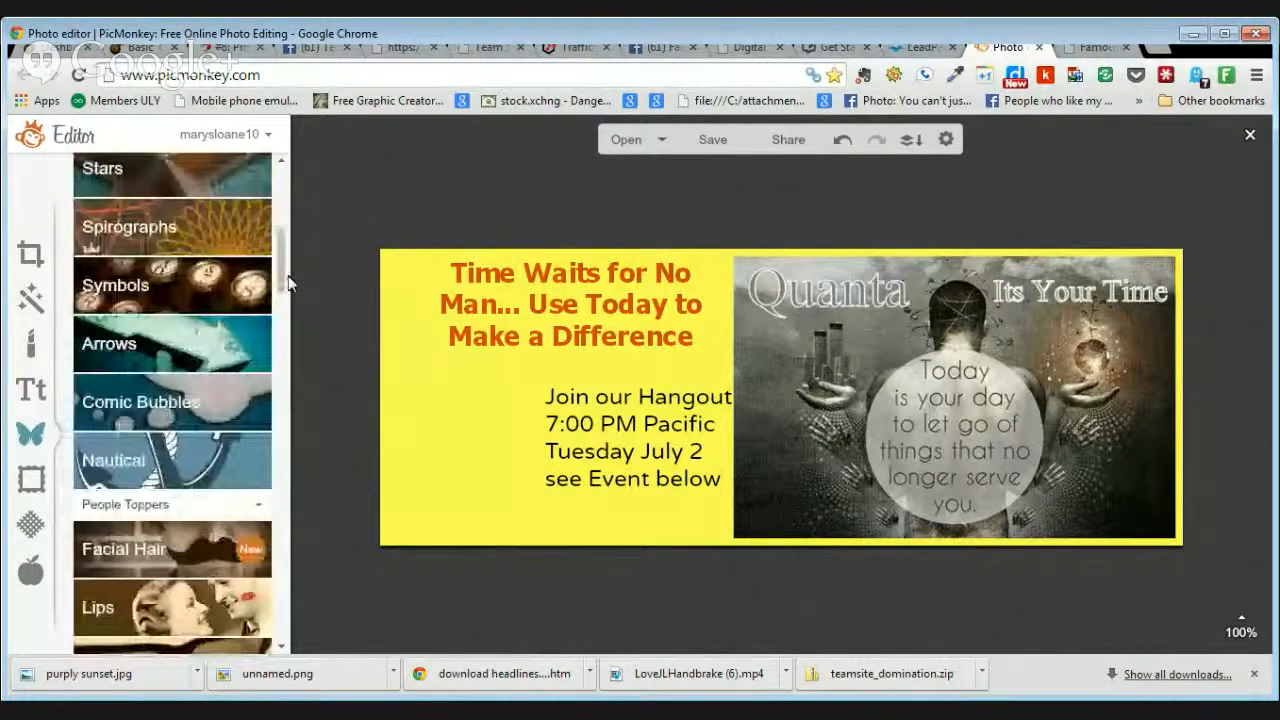
left_click(200, 337)
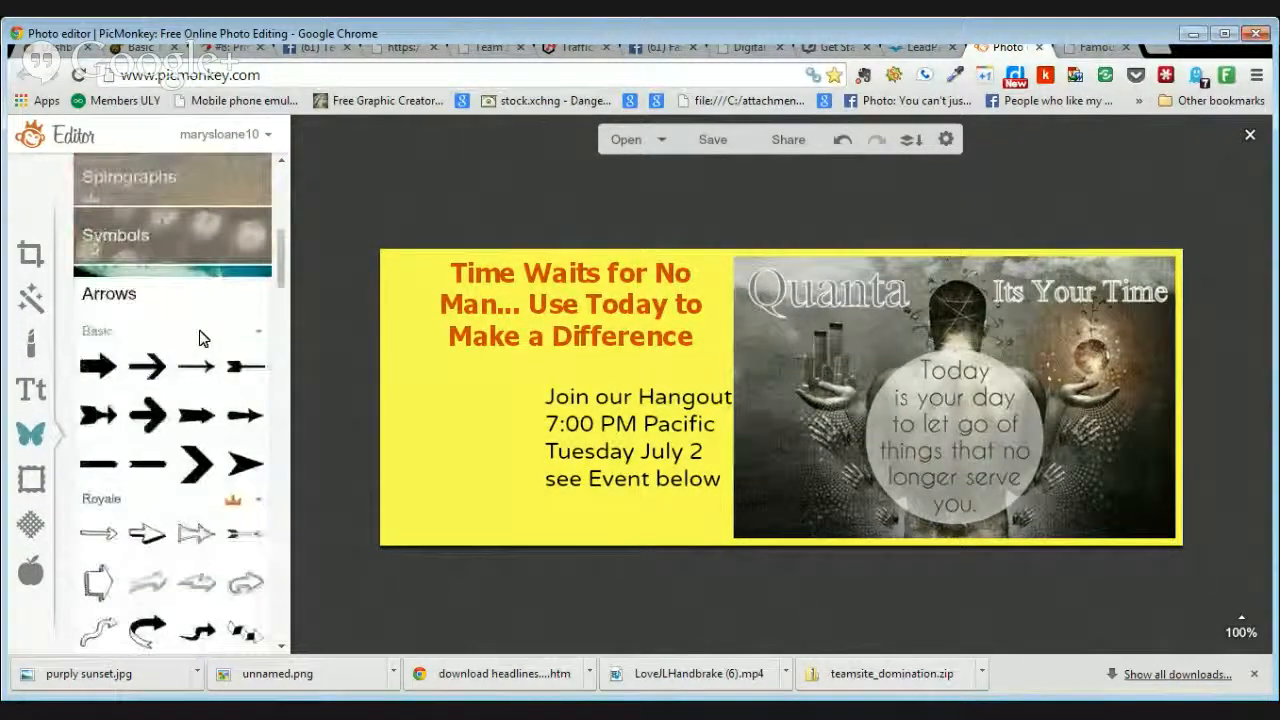
left_click(97, 367)
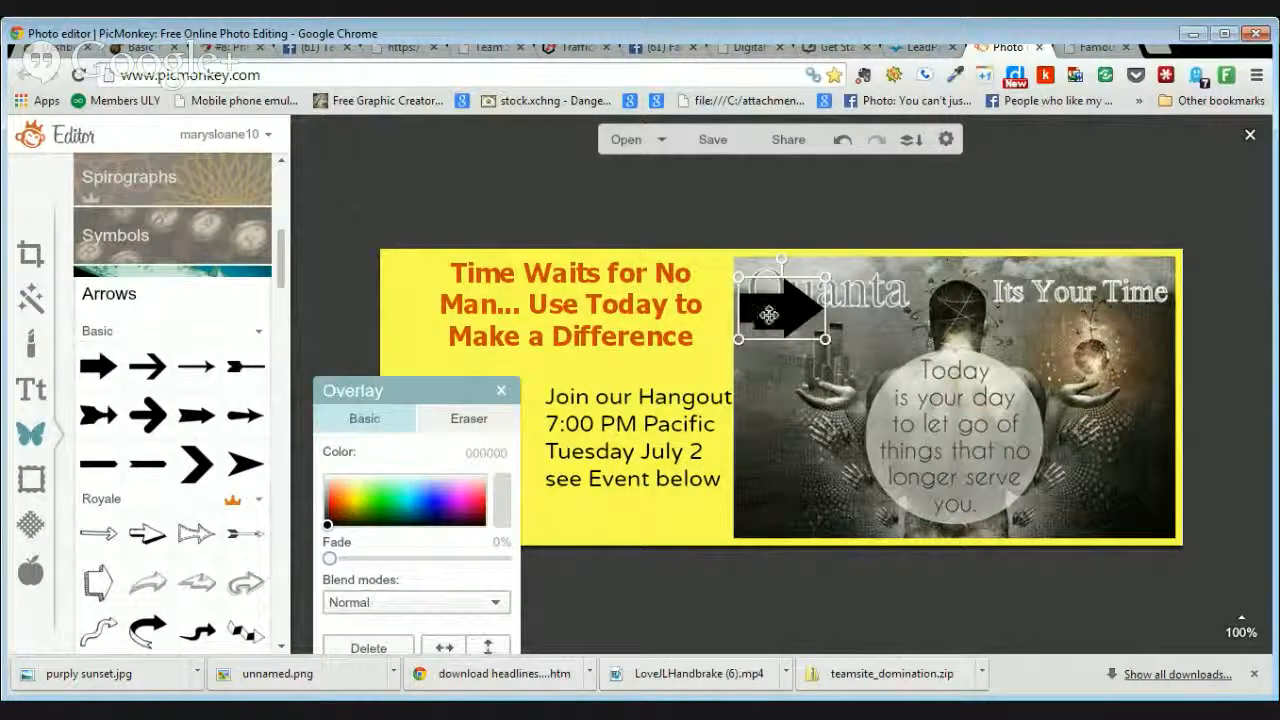
Step: Rotate the arrow to point down, fit it small beneath "see Event below", and color it orange ff5712
left_click_drag(778, 312, 720, 514)
left_click_drag(727, 468, 775, 520)
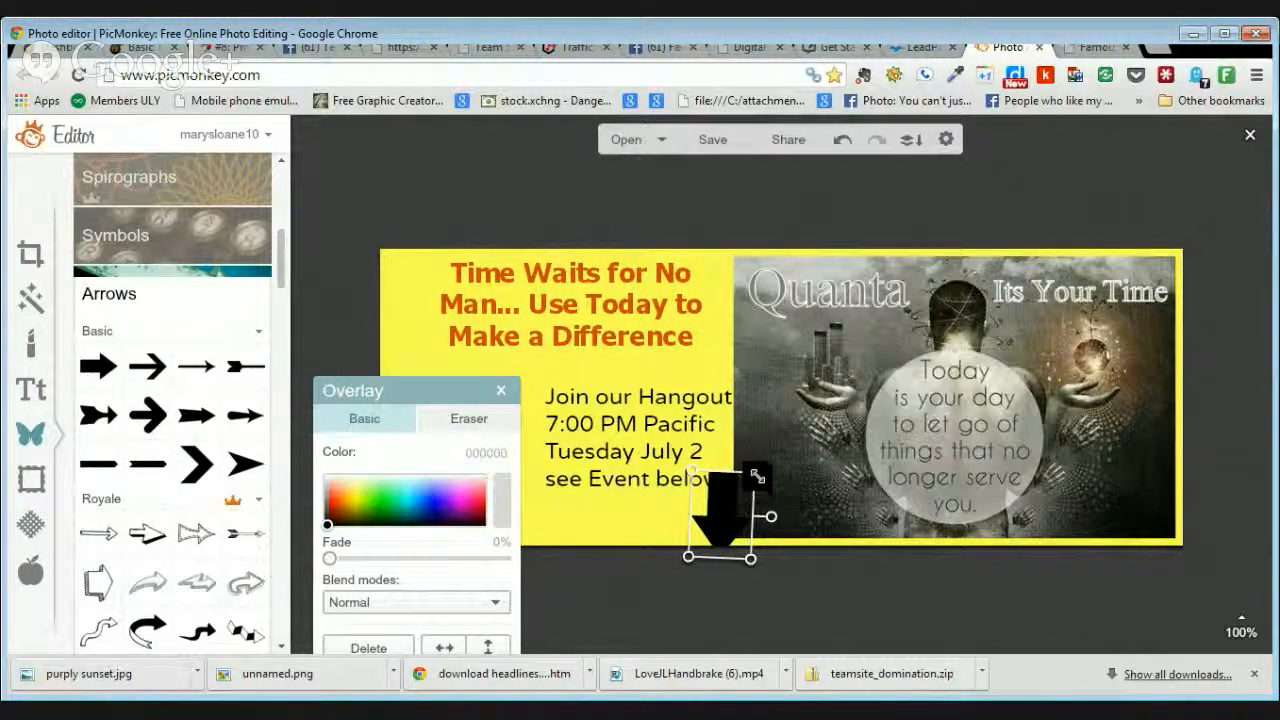
left_click_drag(759, 479, 646, 518)
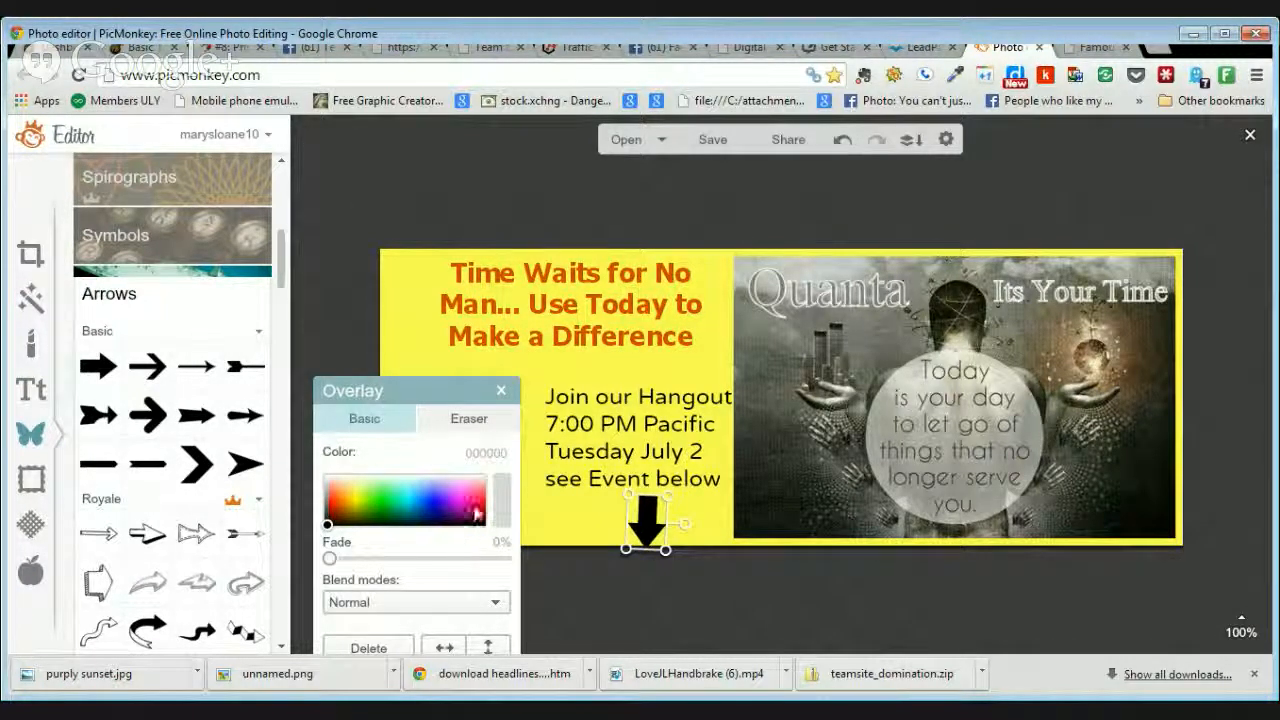
left_click(337, 500)
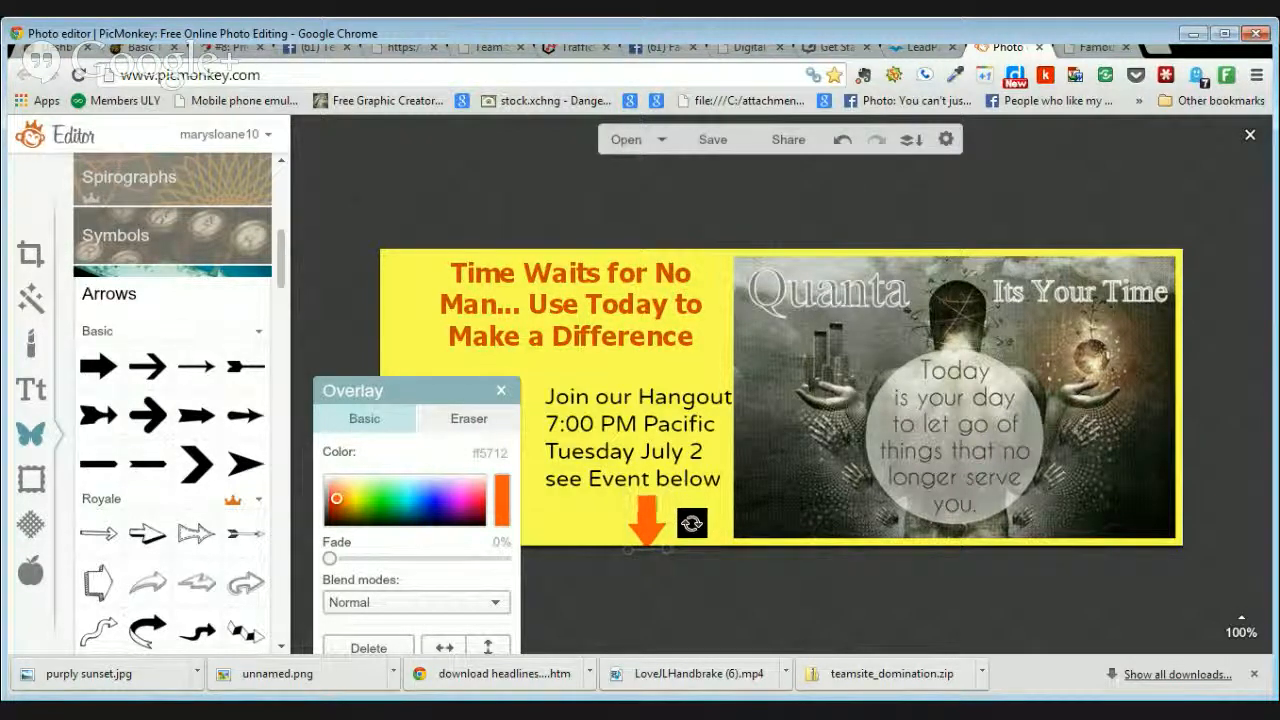
Step: Shift the orange arrow slightly up and left so it sits close beneath "see Event below", and deselect it
left_click_drag(651, 526, 633, 514)
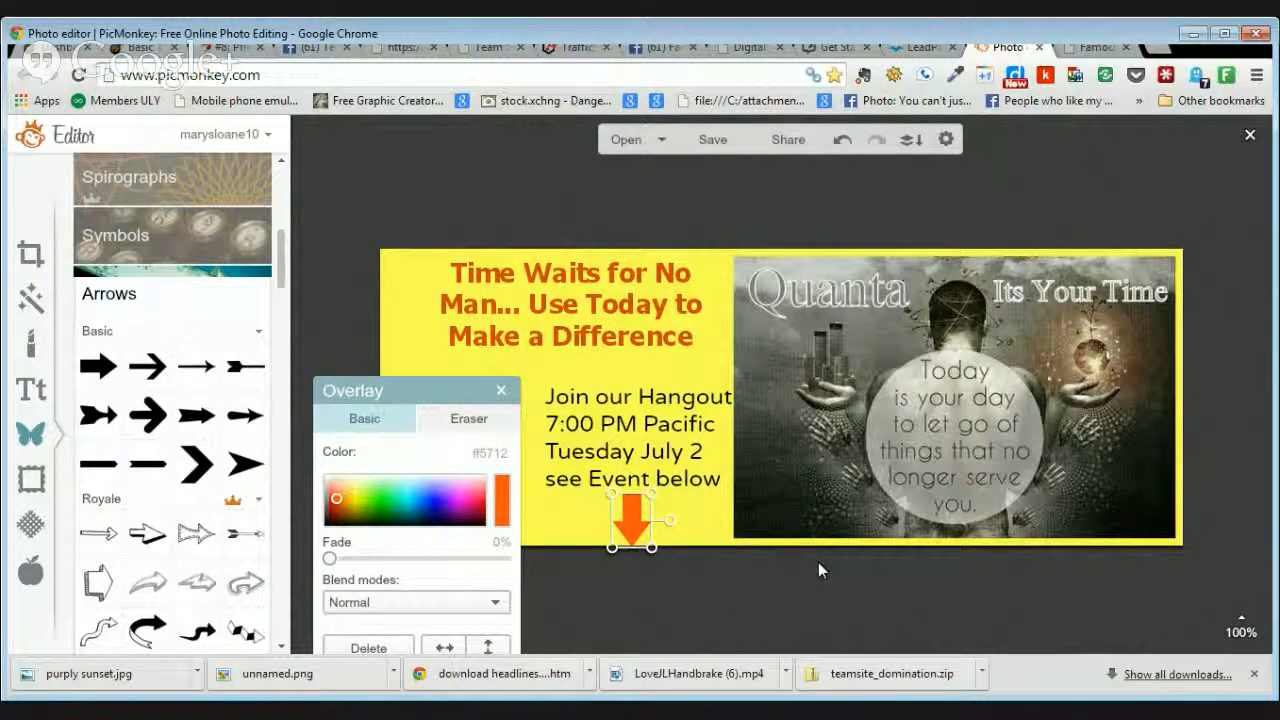
left_click(765, 587)
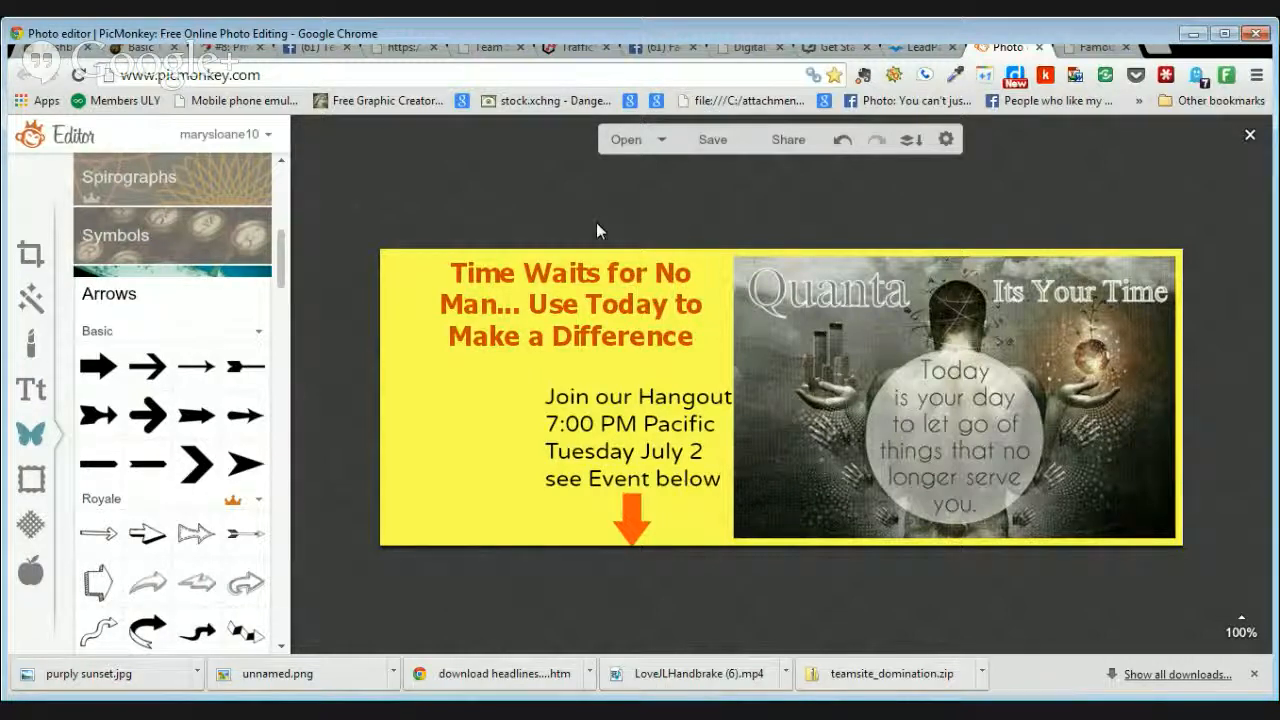
Step: Save the finished cover to the computer as a .jpg named "FB Time Hangout"
left_click(713, 140)
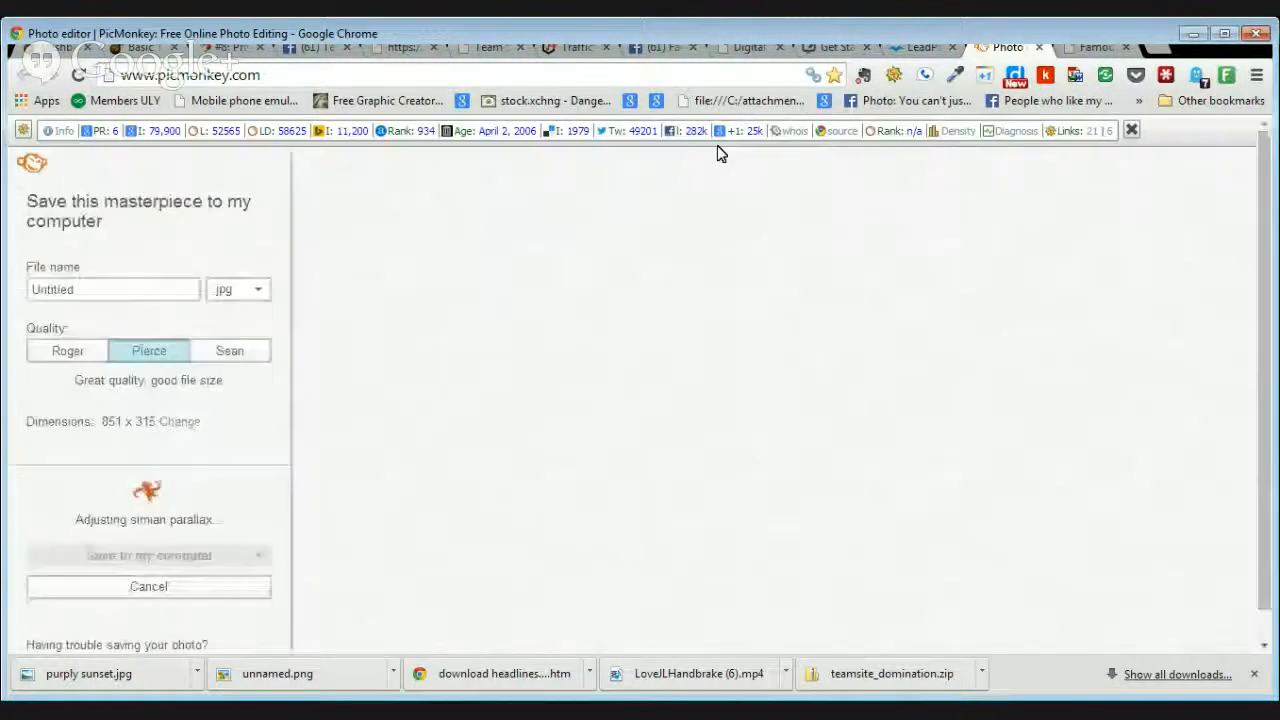
left_click(82, 291)
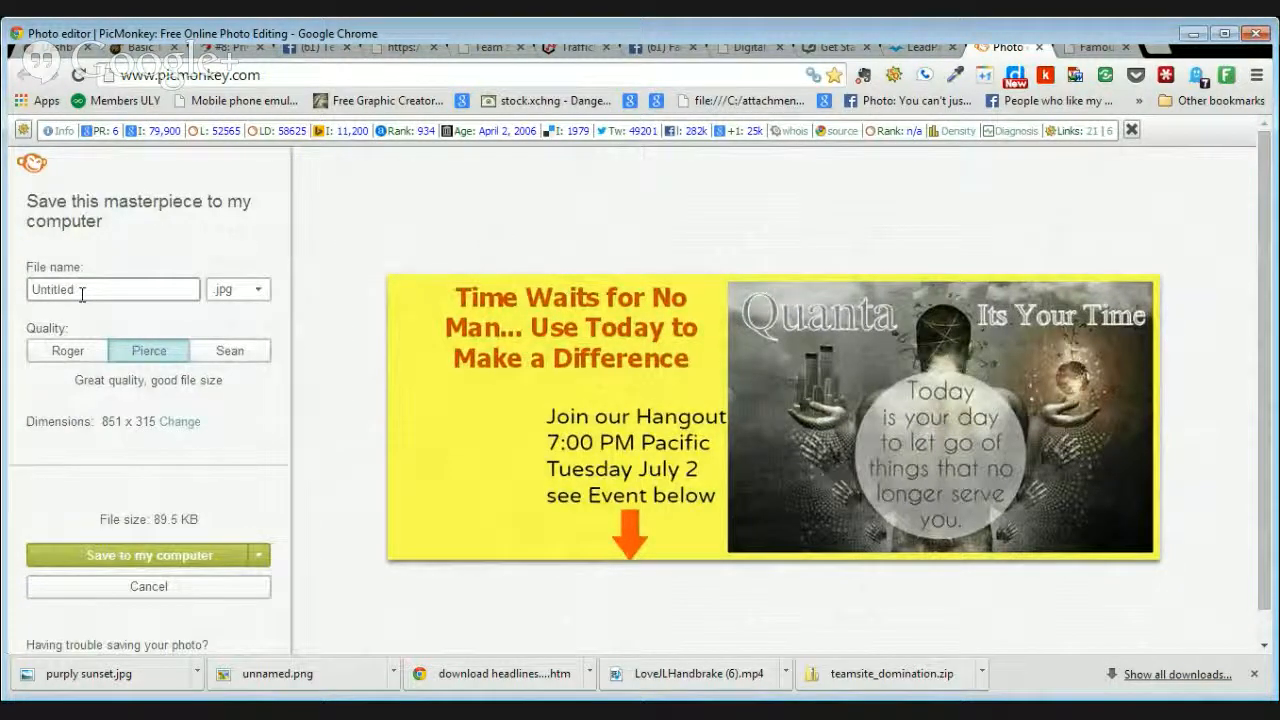
left_click_drag(99, 291, 8, 280)
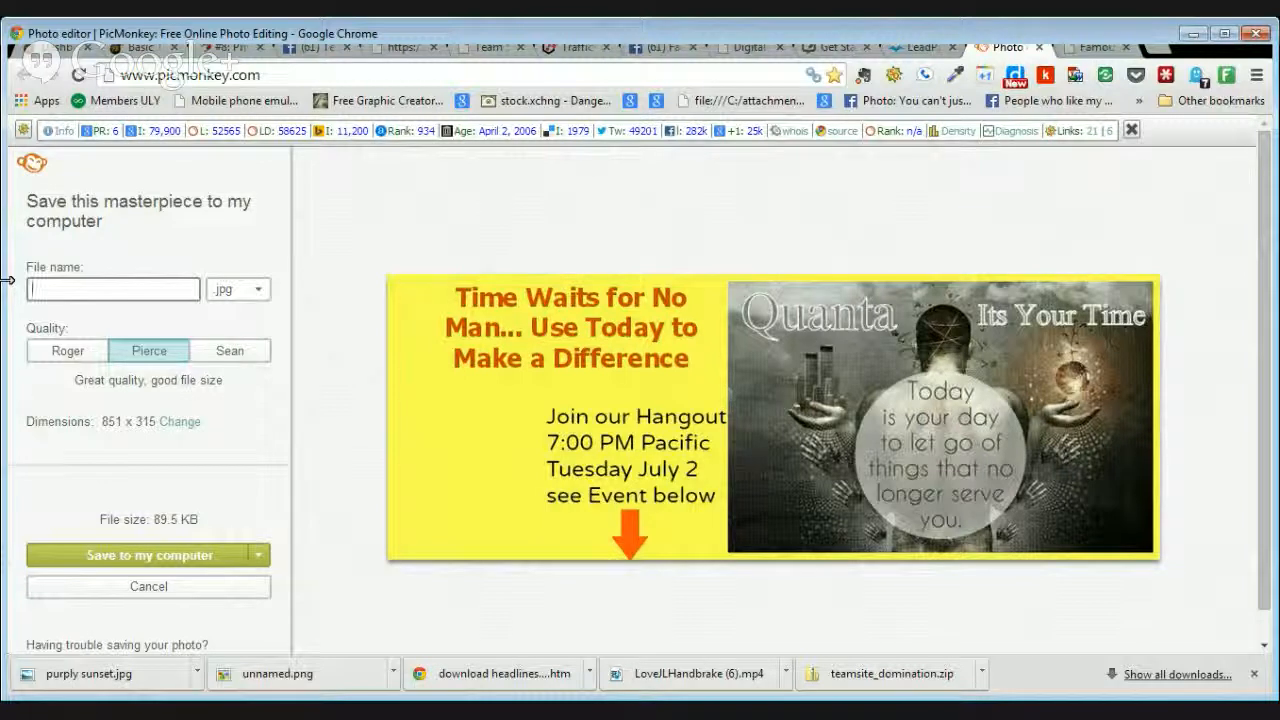
type("me Hangout")
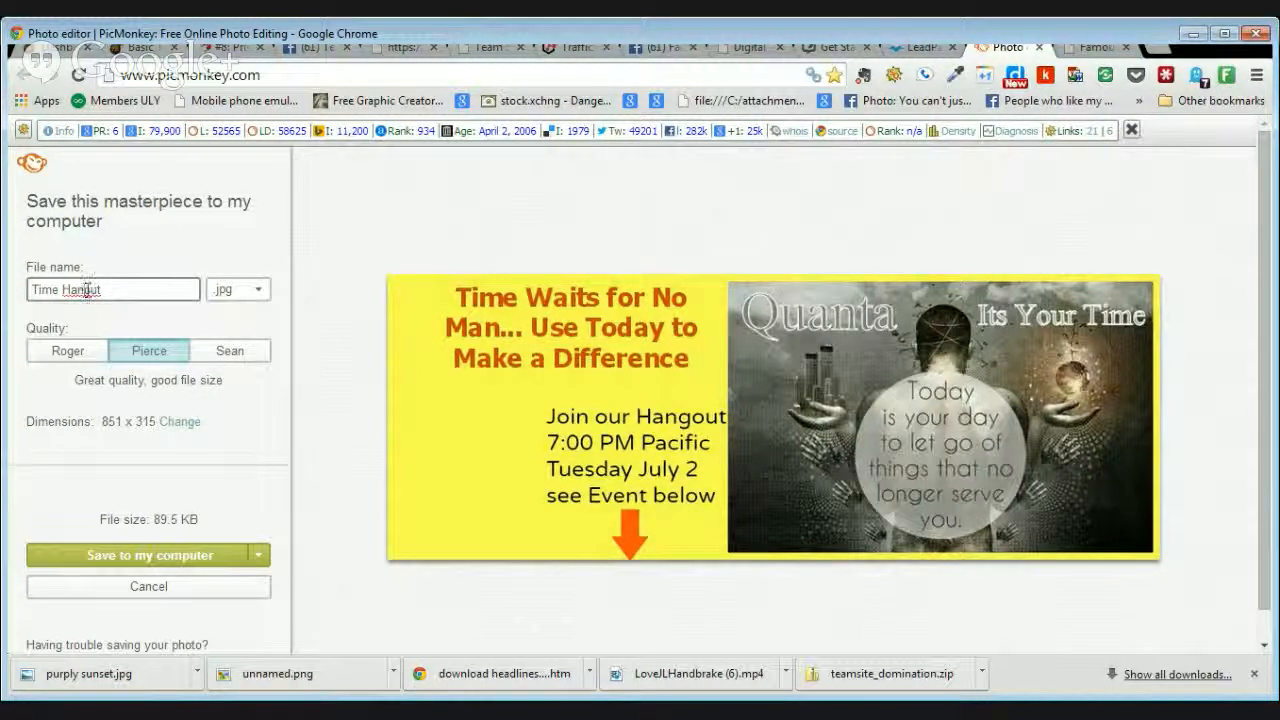
left_click(33, 288)
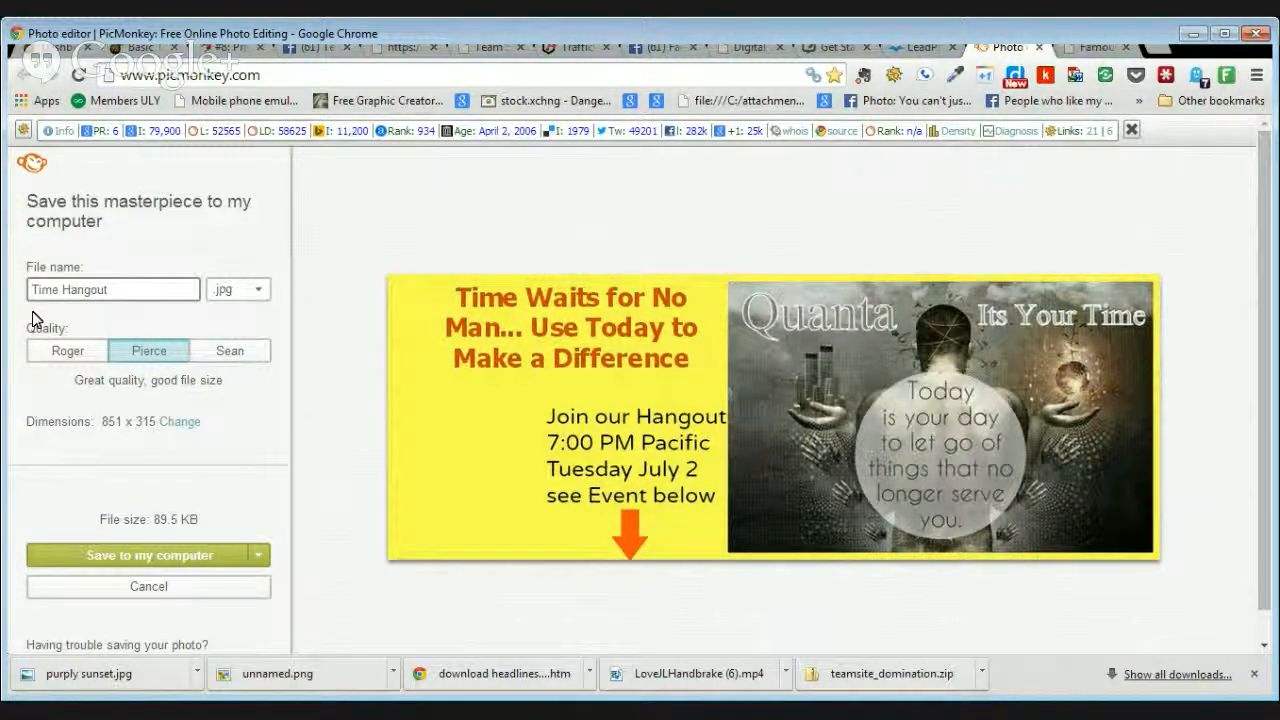
type("FB")
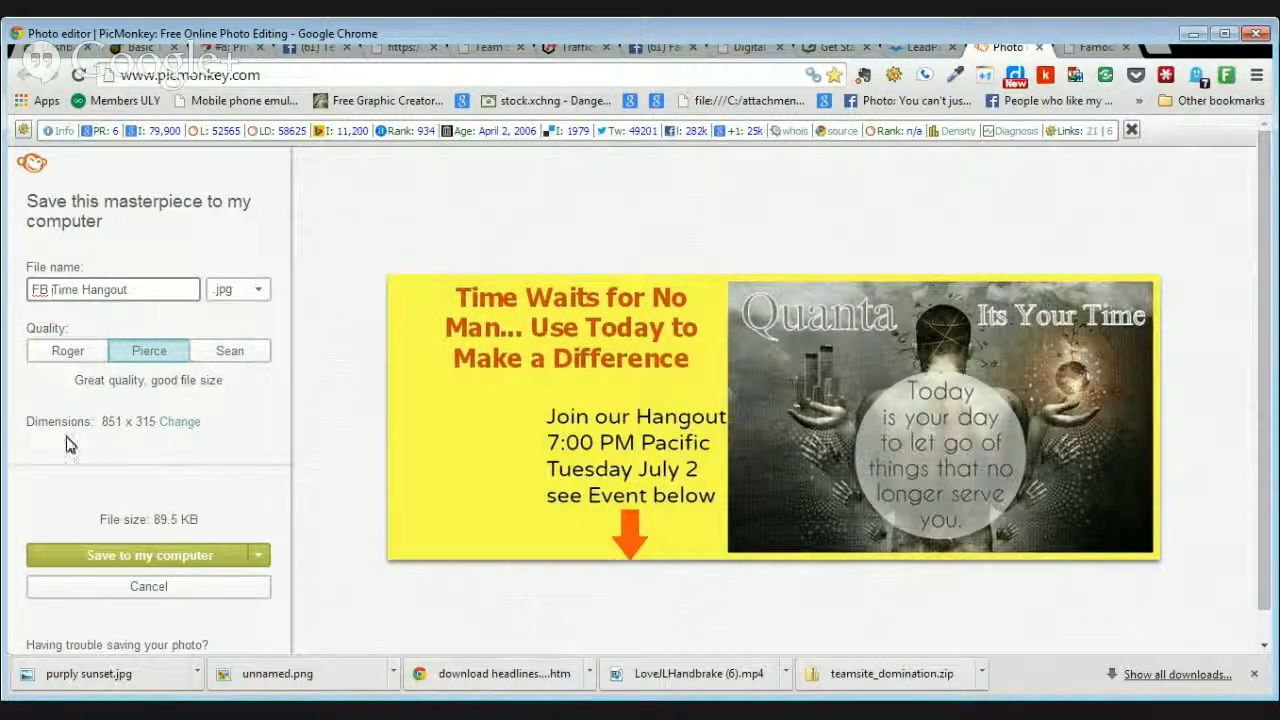
left_click(180, 558)
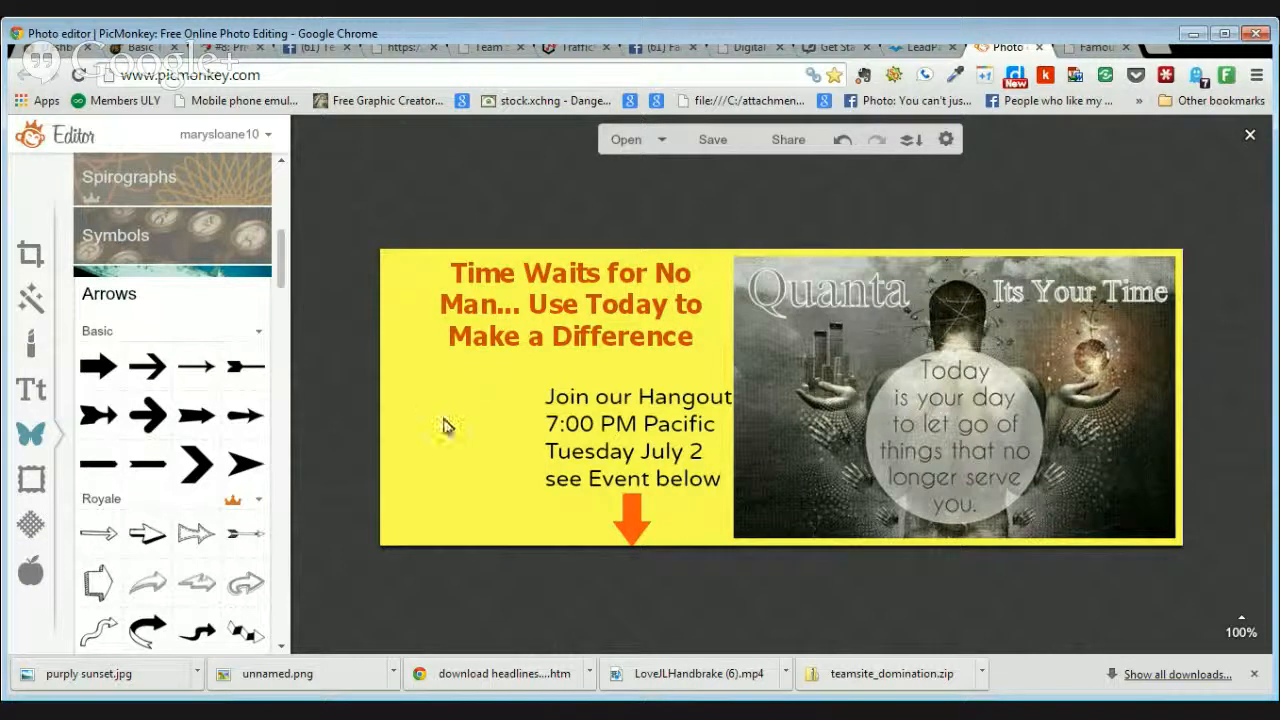
Step: Crop the cover to the empty yellow area beside the event text, about 163 x 186 pixels
left_click(32, 257)
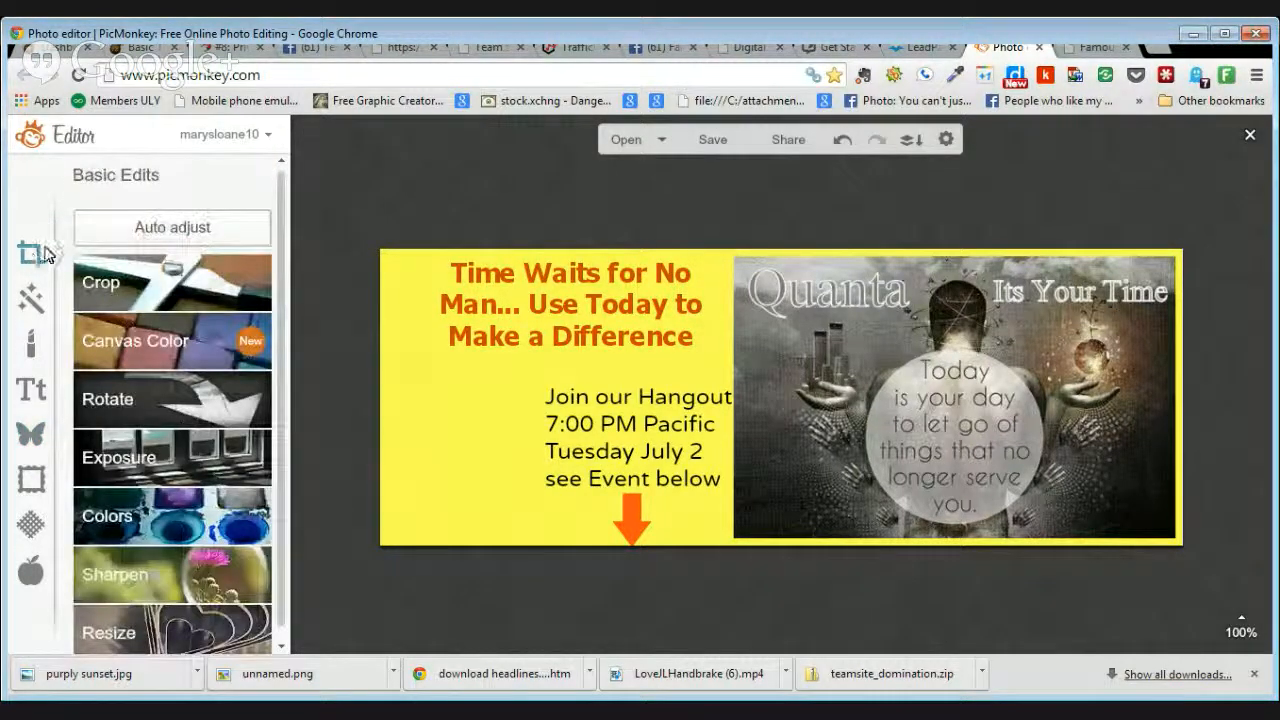
left_click(181, 276)
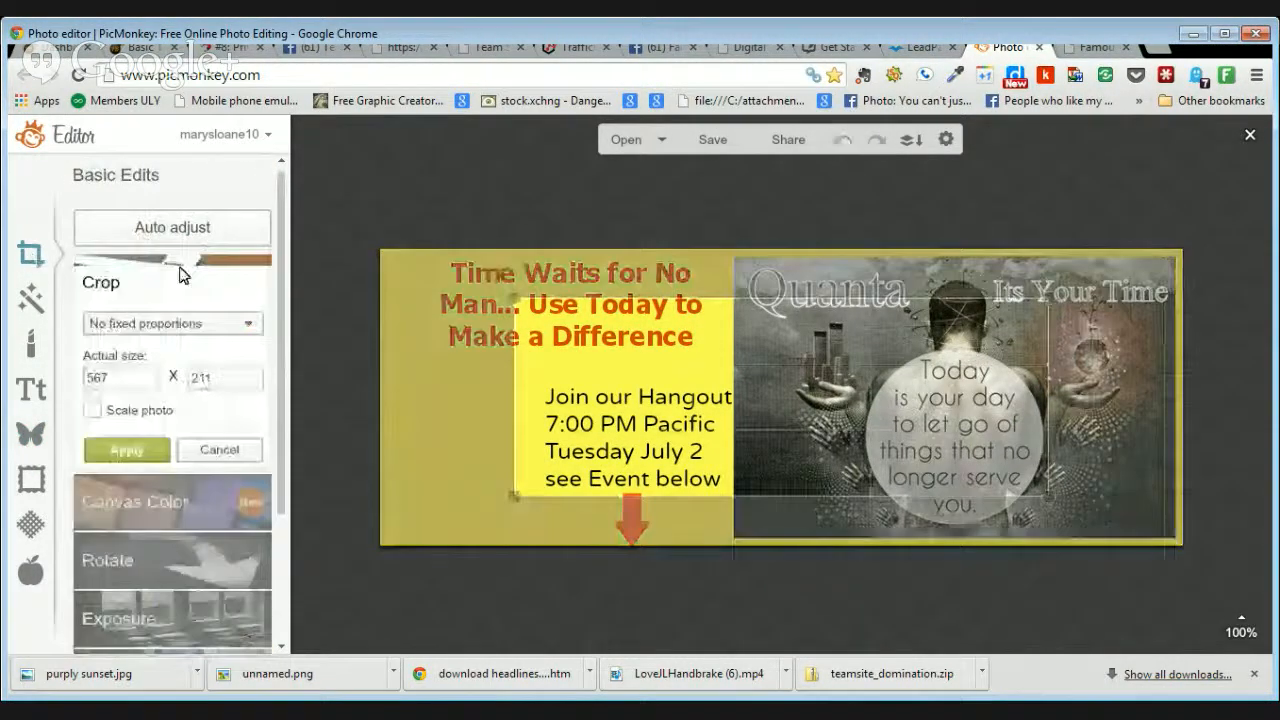
left_click_drag(1046, 366, 422, 428)
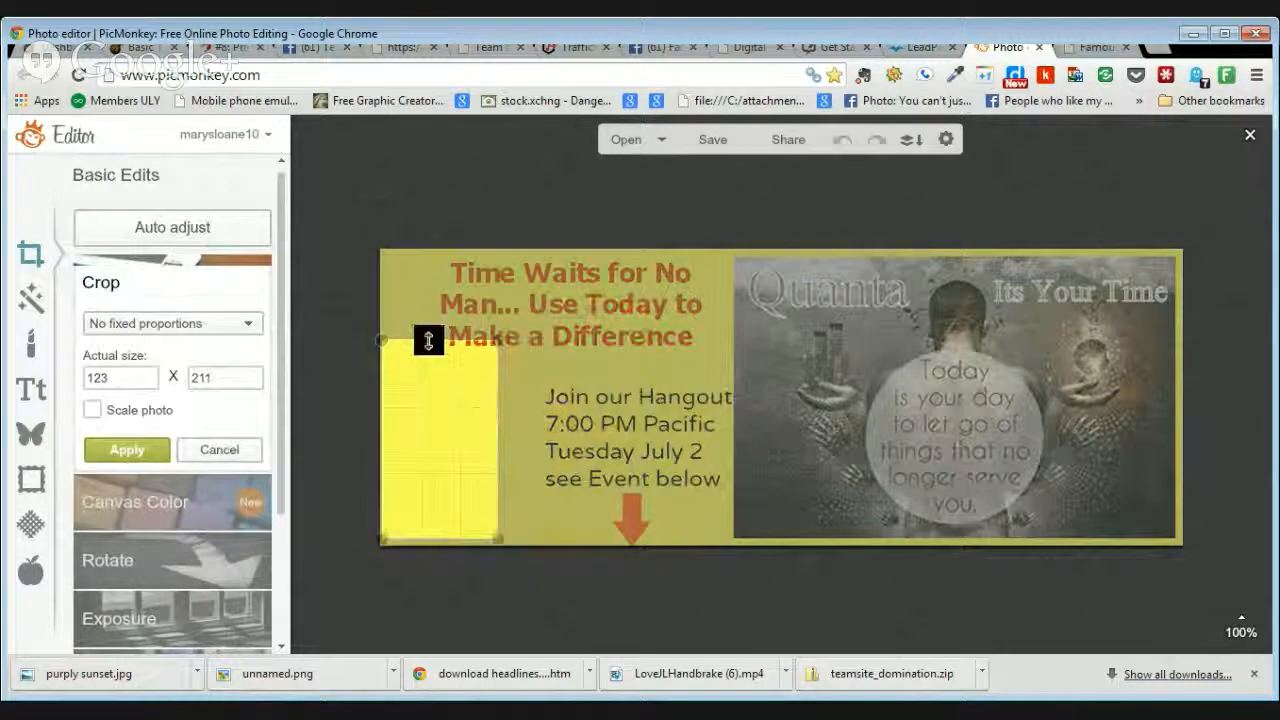
left_click_drag(428, 340, 431, 363)
left_click_drag(500, 423, 537, 423)
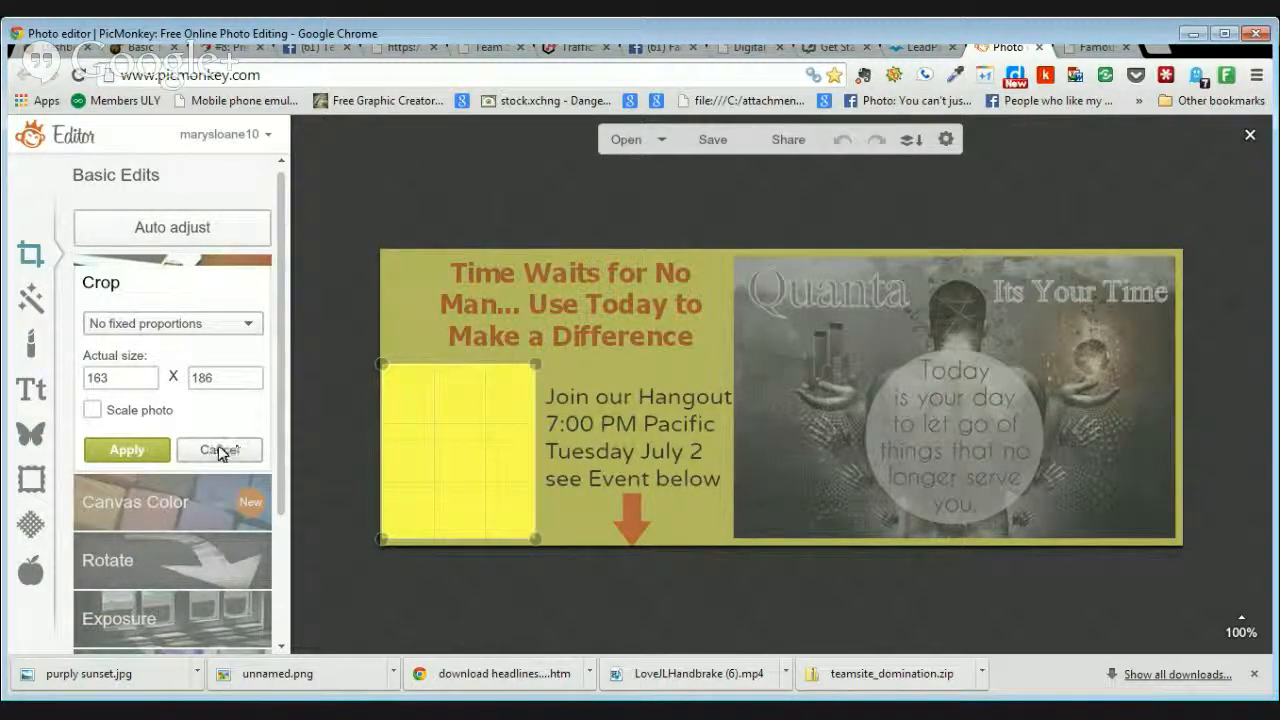
left_click(128, 450)
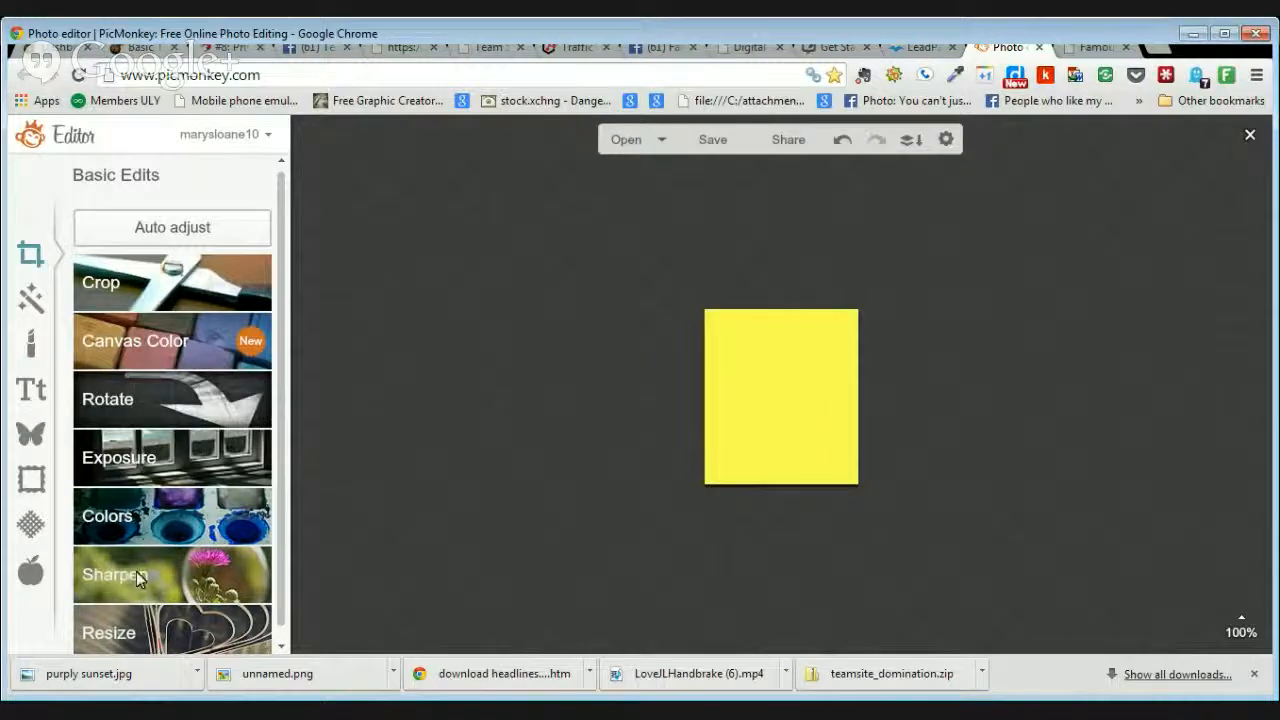
Step: Resize the yellow square to 190 x 190 pixels without keeping proportions
left_click(179, 622)
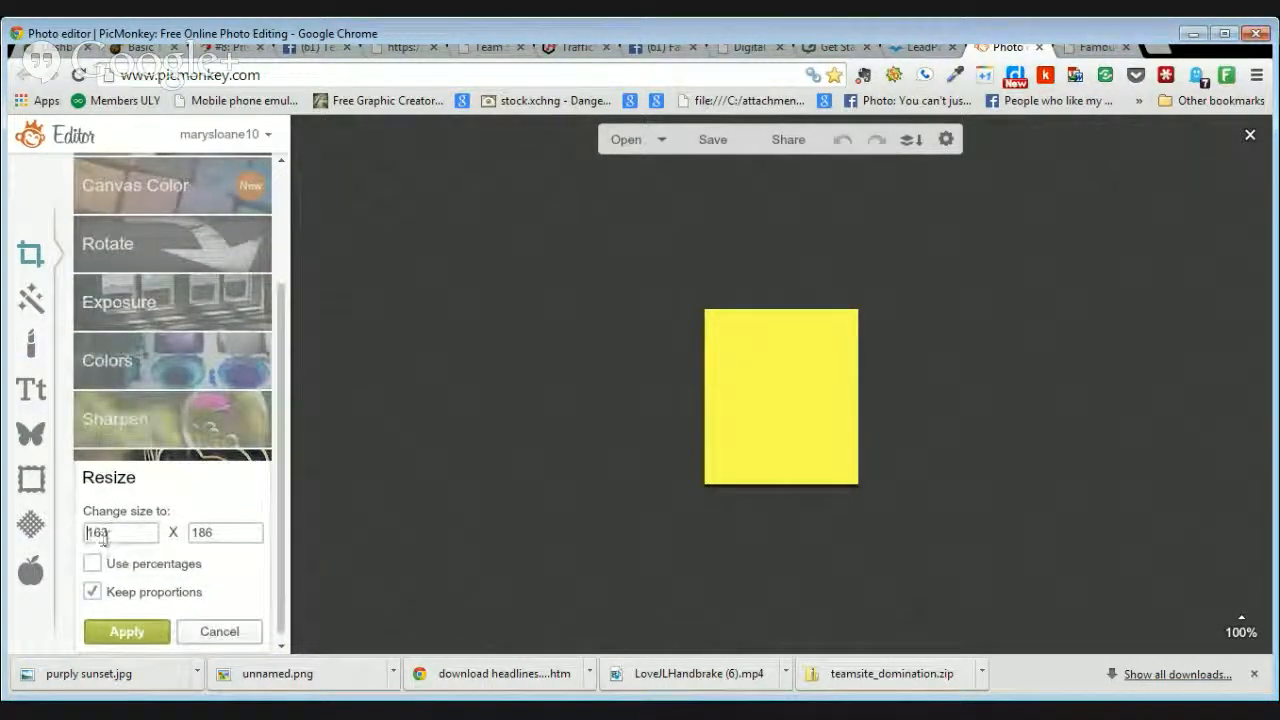
left_click(93, 591)
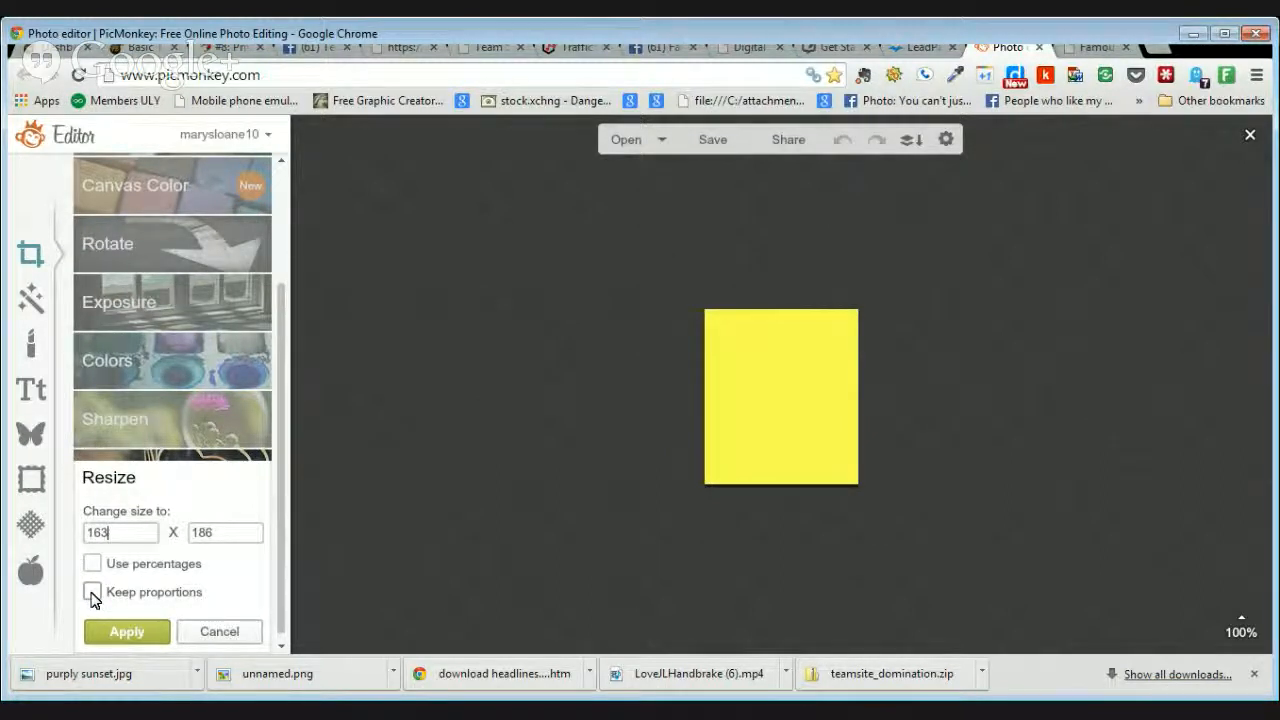
key("BackSpace")
key("BackSpace")
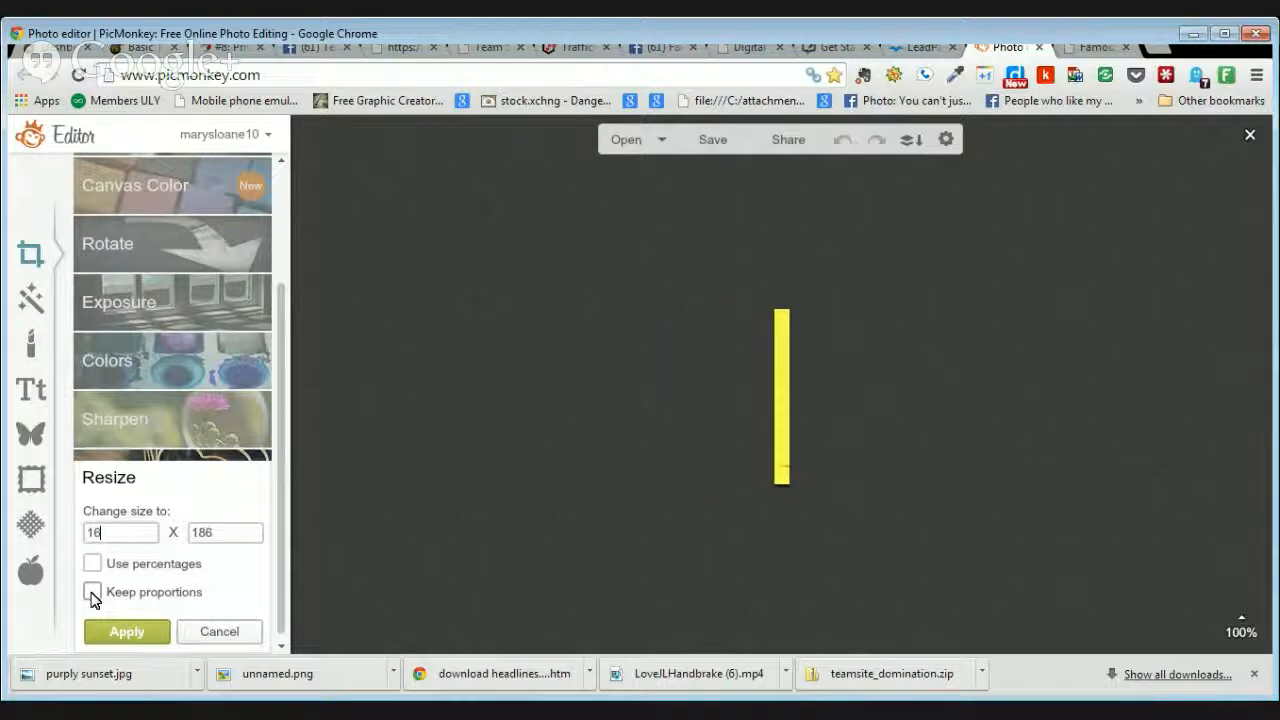
type("90")
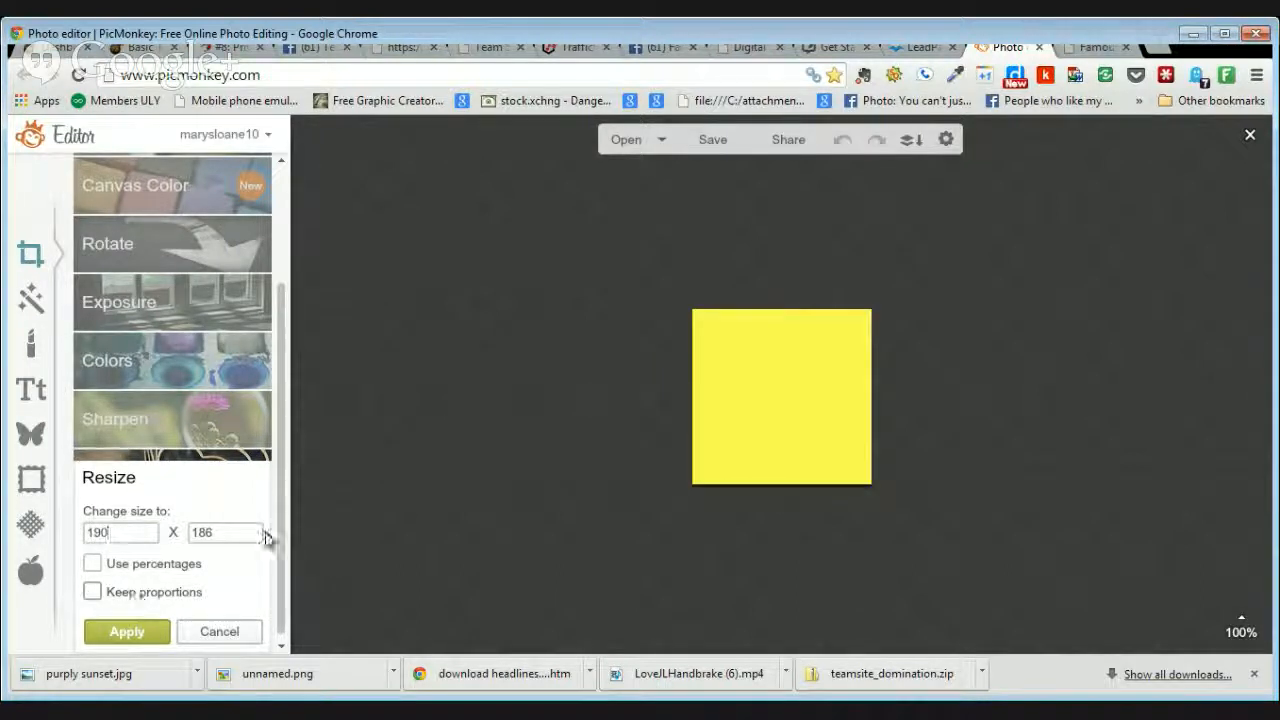
left_click(210, 533)
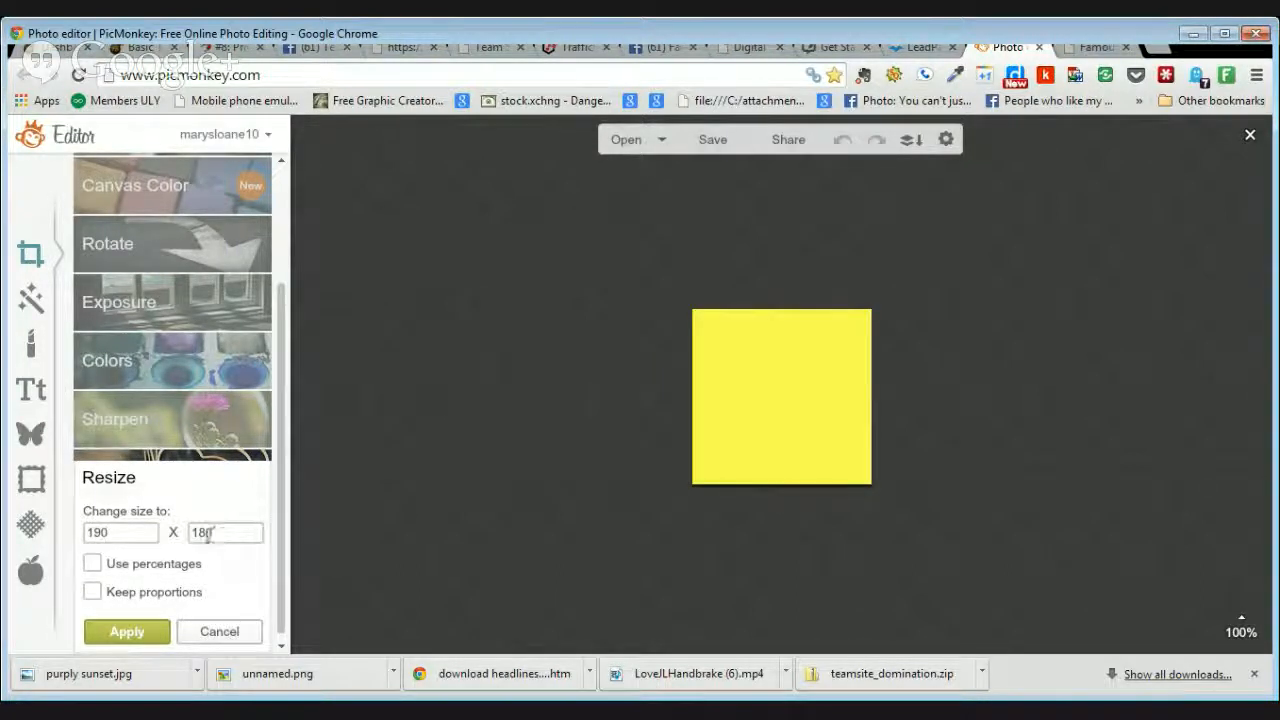
key("BackSpace")
key("BackSpace")
type("90")
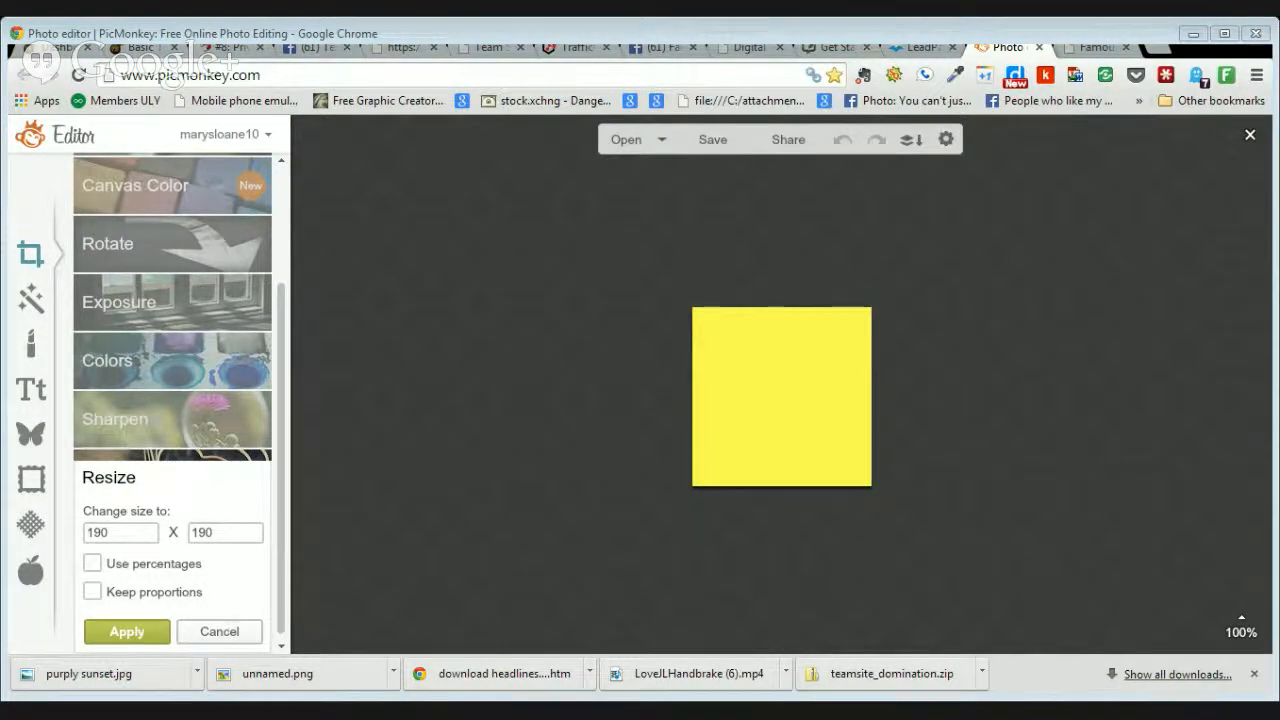
left_click(1006, 180)
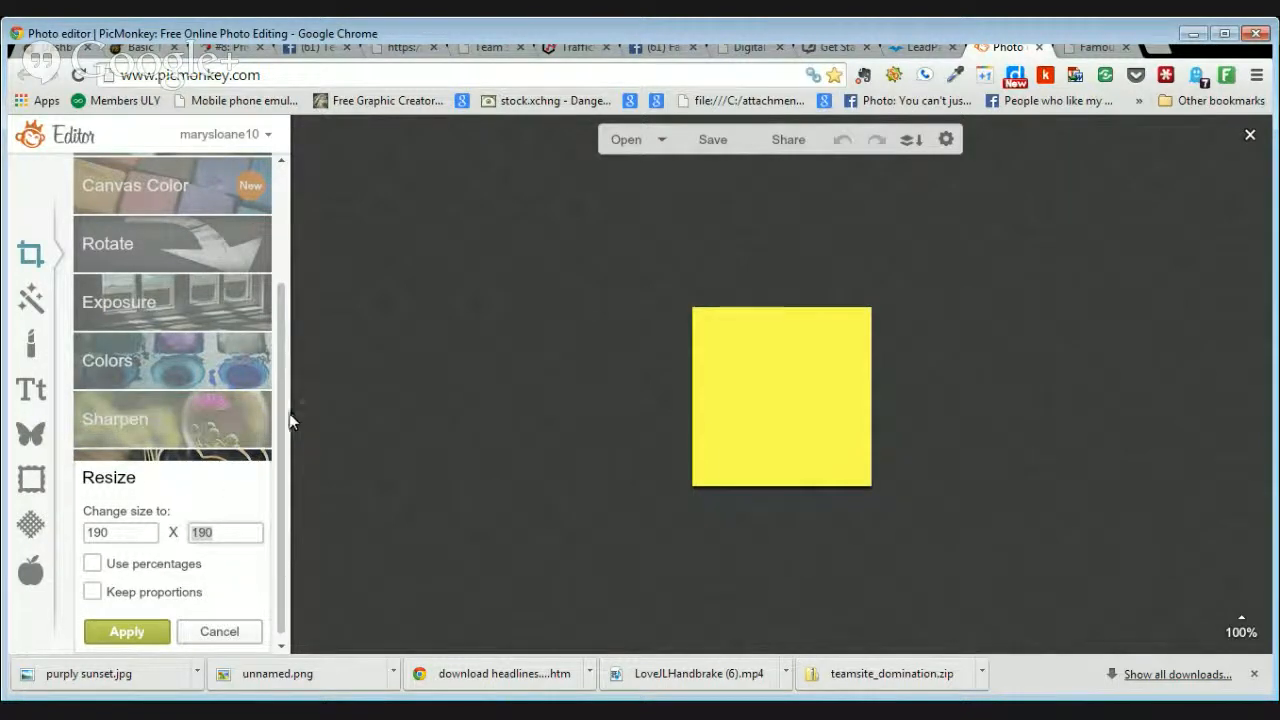
scroll(290, 415, "down", 1)
left_click(118, 617)
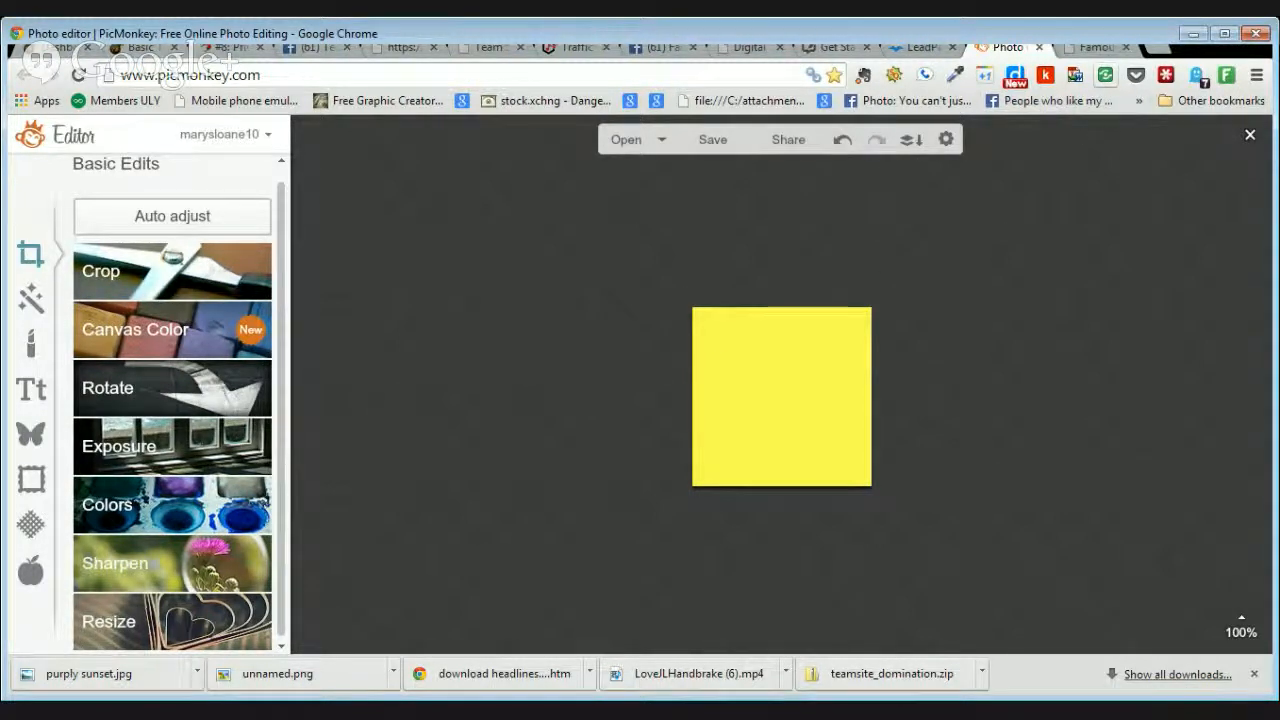
Step: Open the freeimages stock photo site in a new browser tab and search its photos for "clock"
left_click(1155, 49)
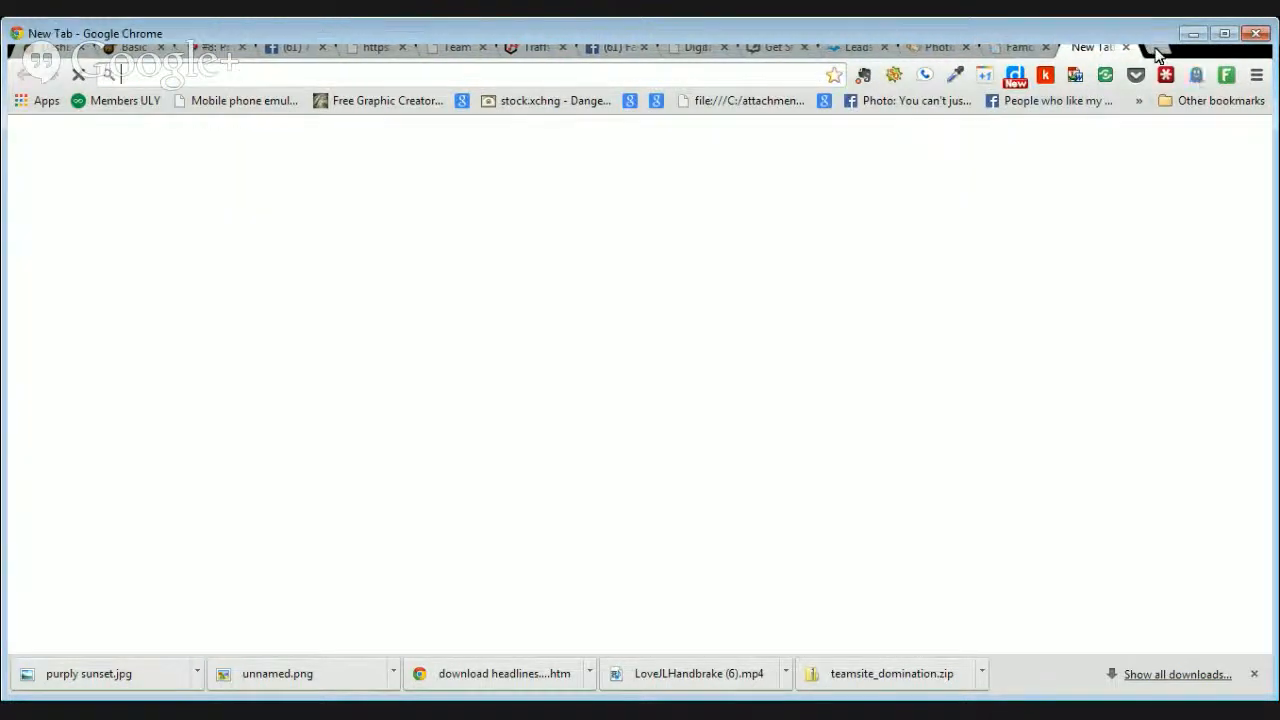
left_click(545, 106)
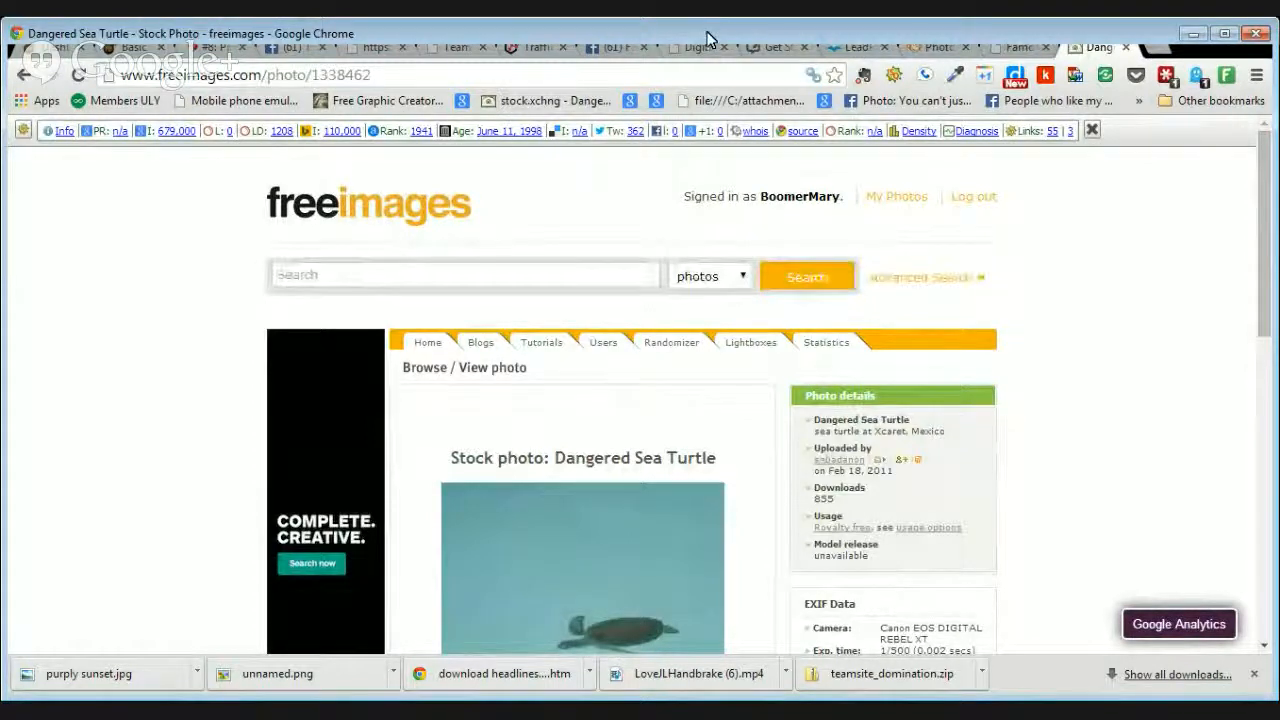
left_click(281, 278)
type("stoc")
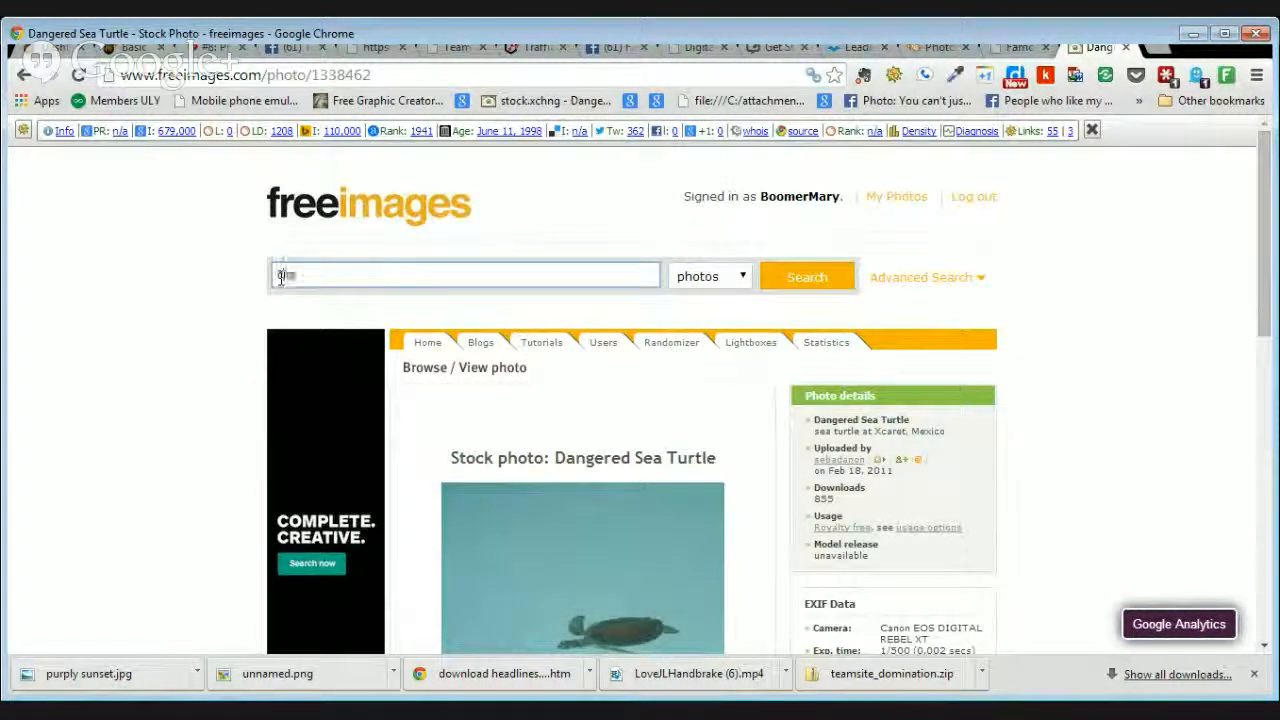
type("k")
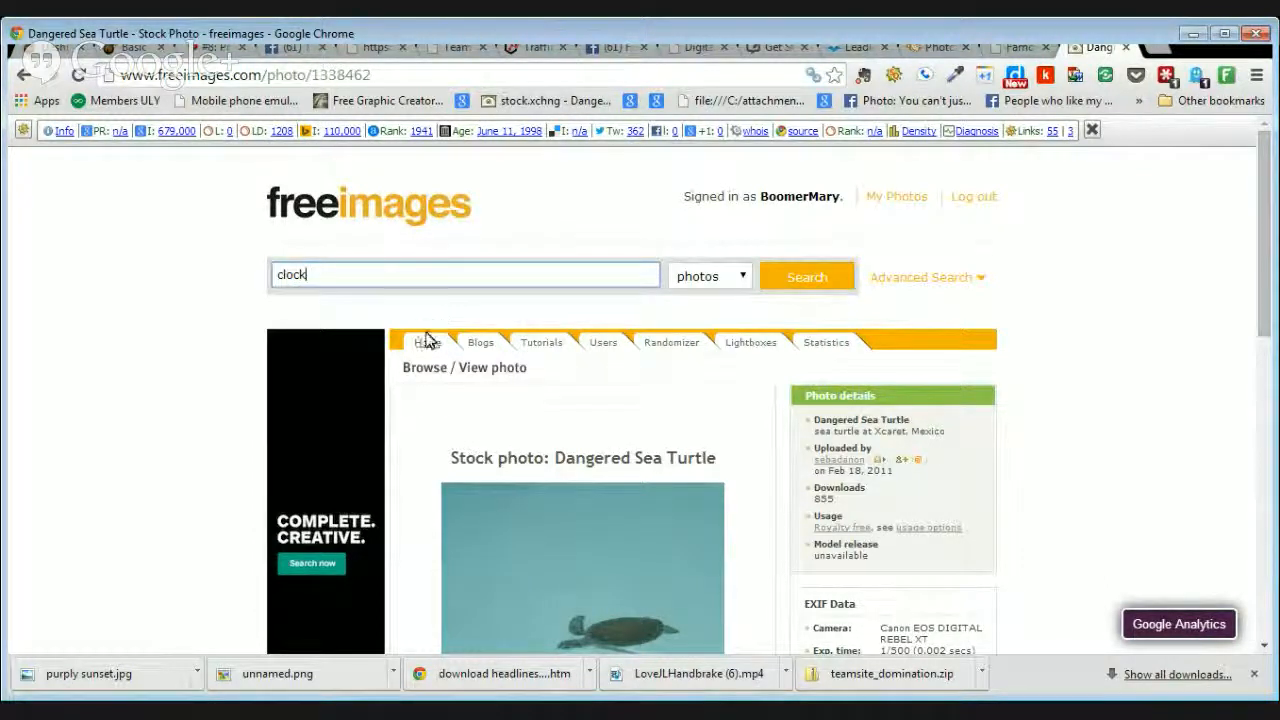
left_click(810, 278)
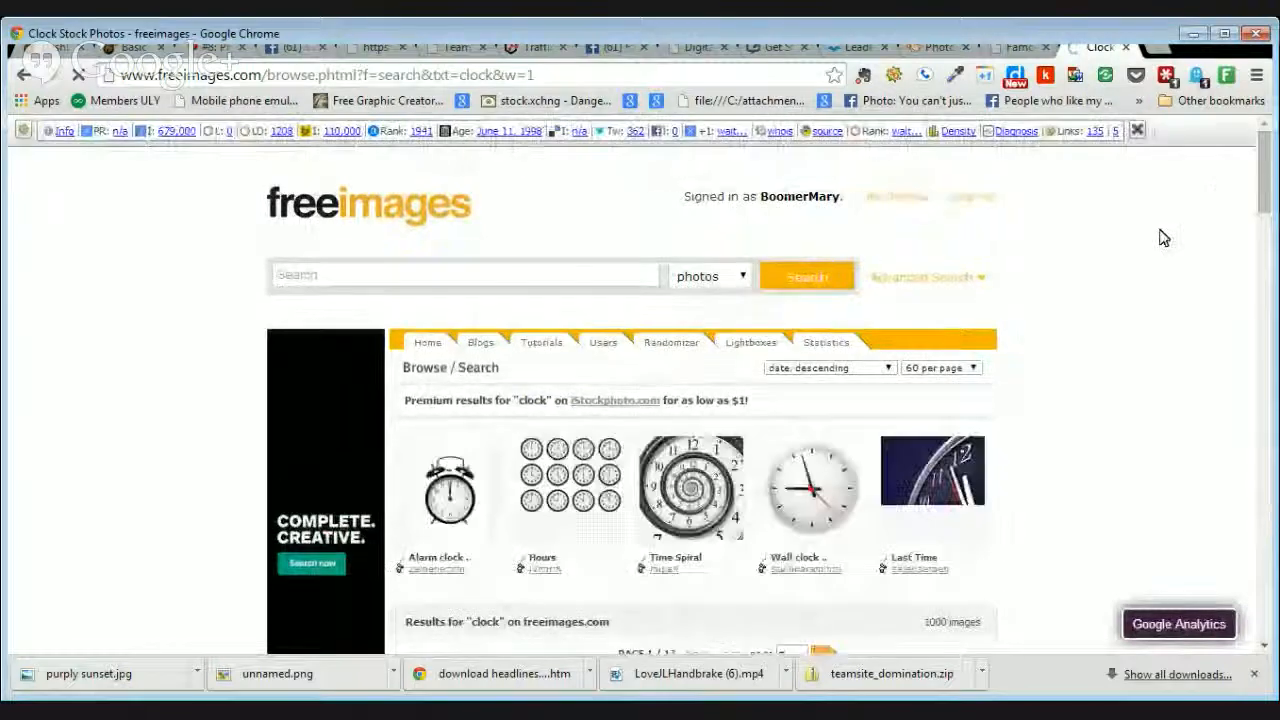
Step: Browse the clock results and open the upright 2500*3333 "time's in my hand" photo
left_click_drag(1268, 180, 1272, 214)
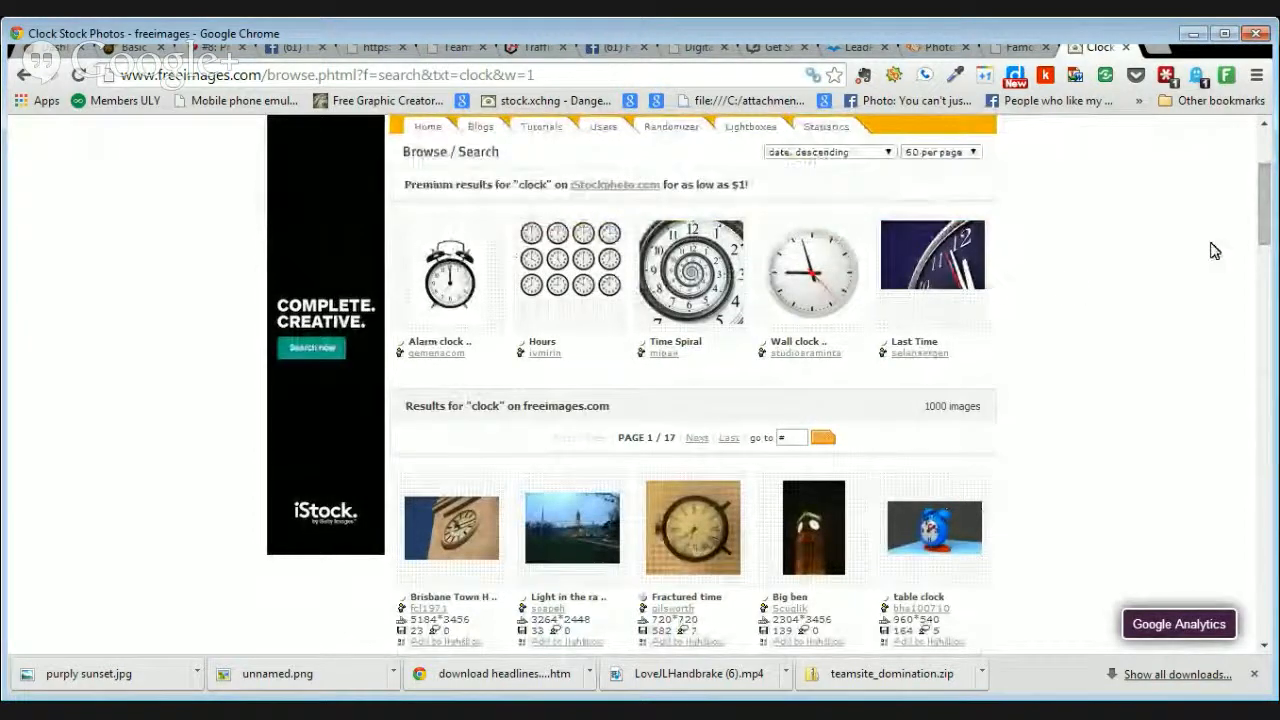
left_click_drag(1266, 224, 1274, 280)
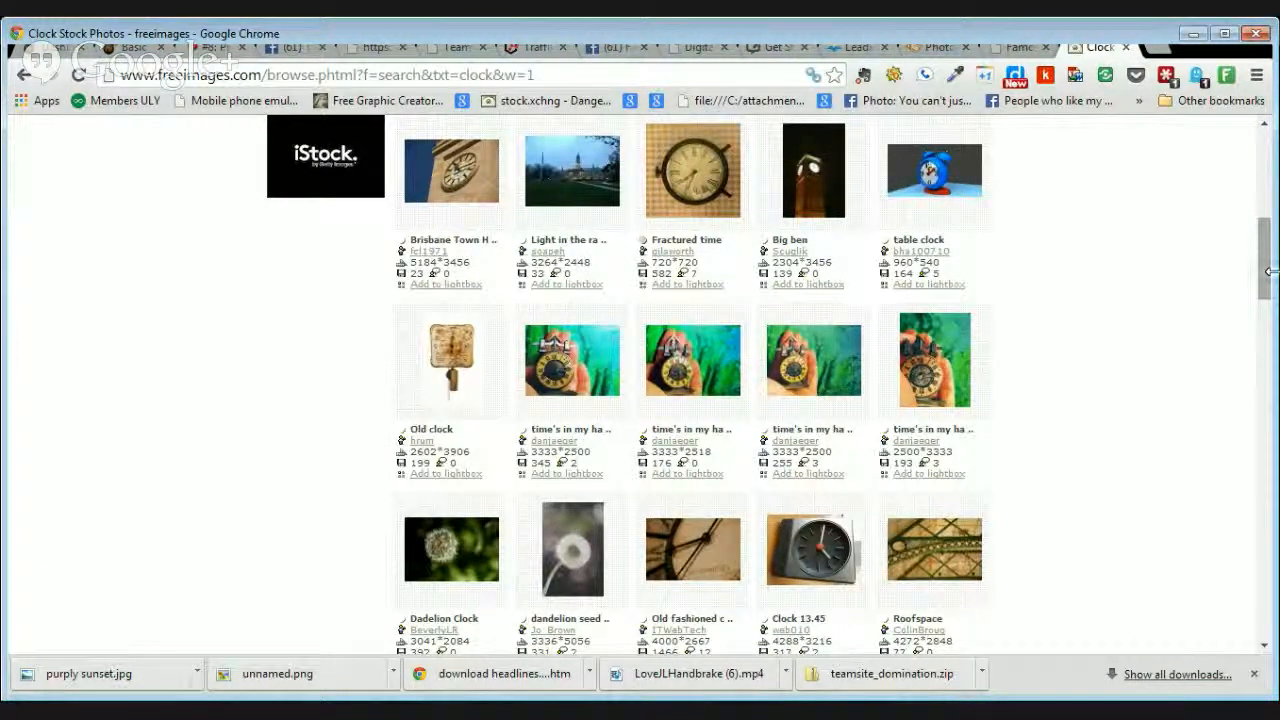
left_click_drag(1270, 274, 1269, 281)
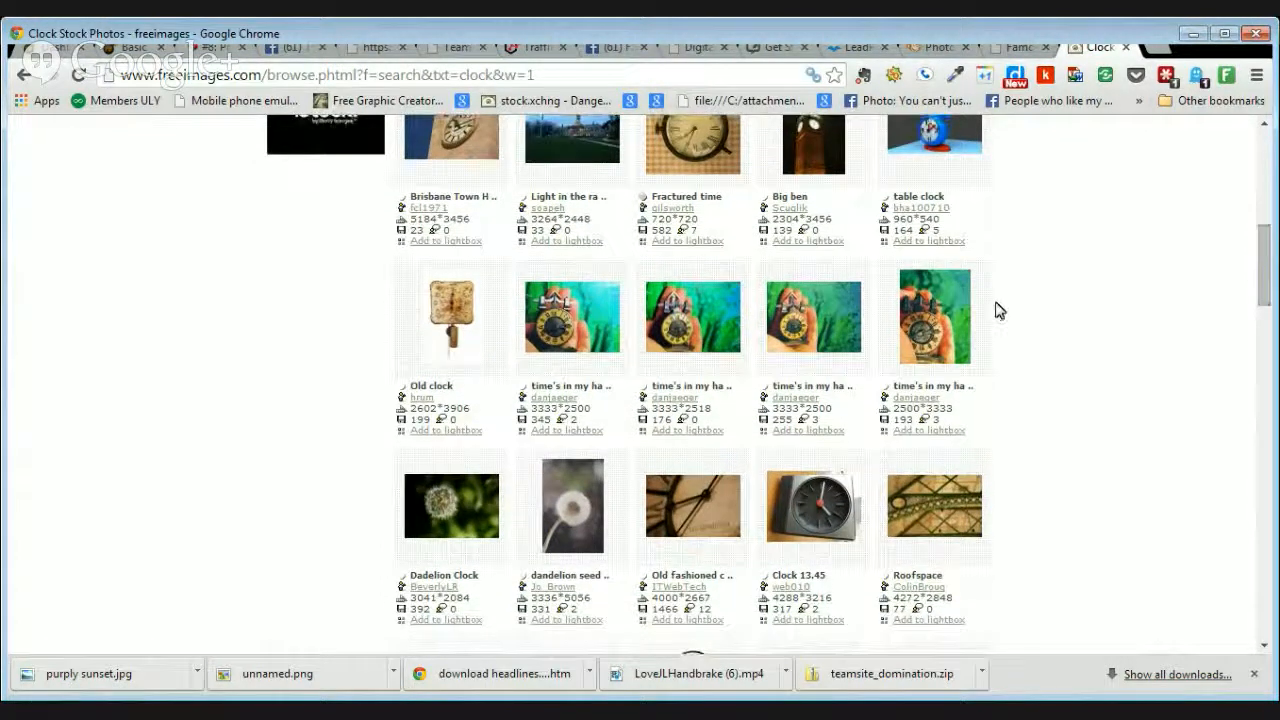
mouse_move(940, 318)
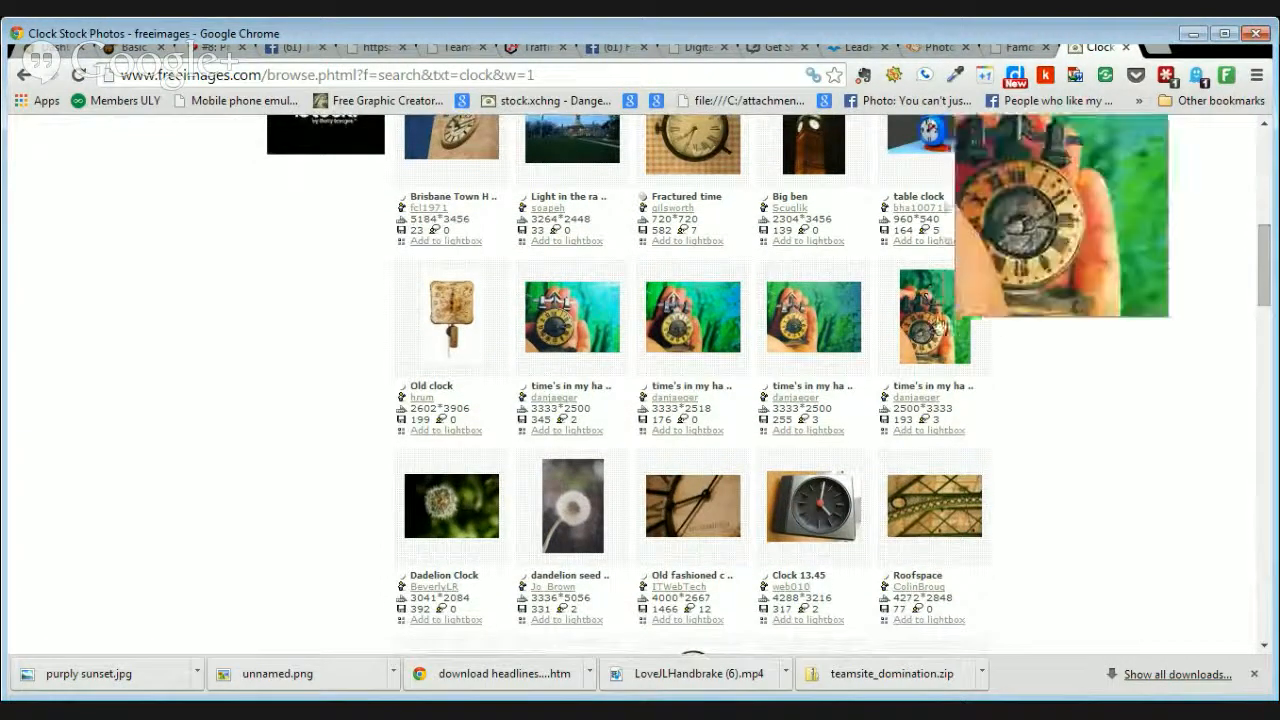
left_click(940, 318)
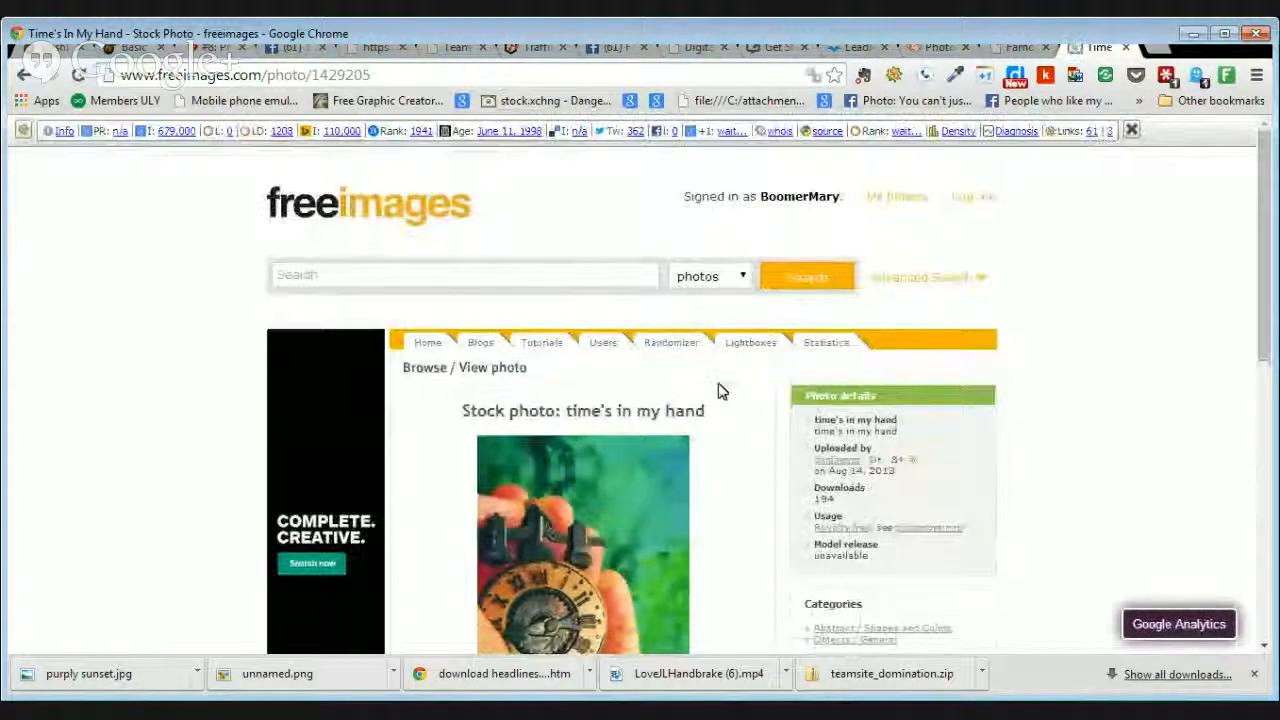
Step: Download the full-size "time's in my hand" stock photo to the computer as "time in my hands.jpg"
left_click_drag(1268, 240, 1272, 308)
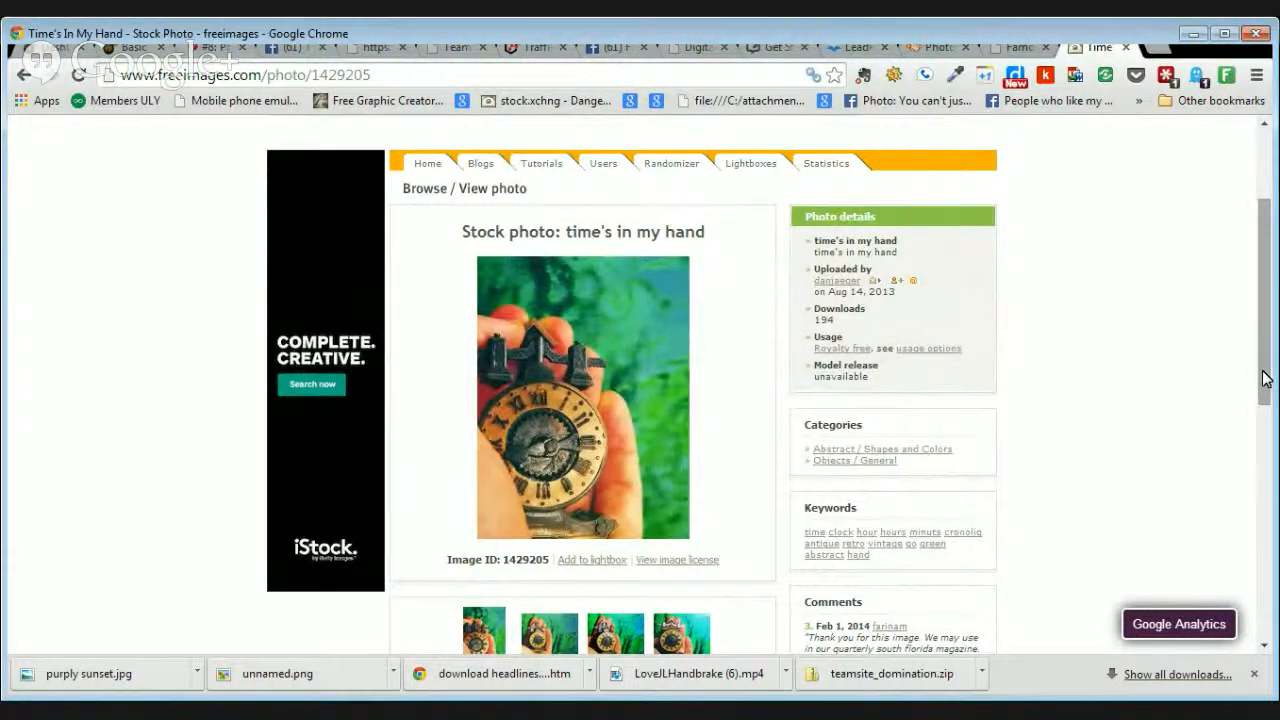
left_click_drag(1265, 378, 1275, 420)
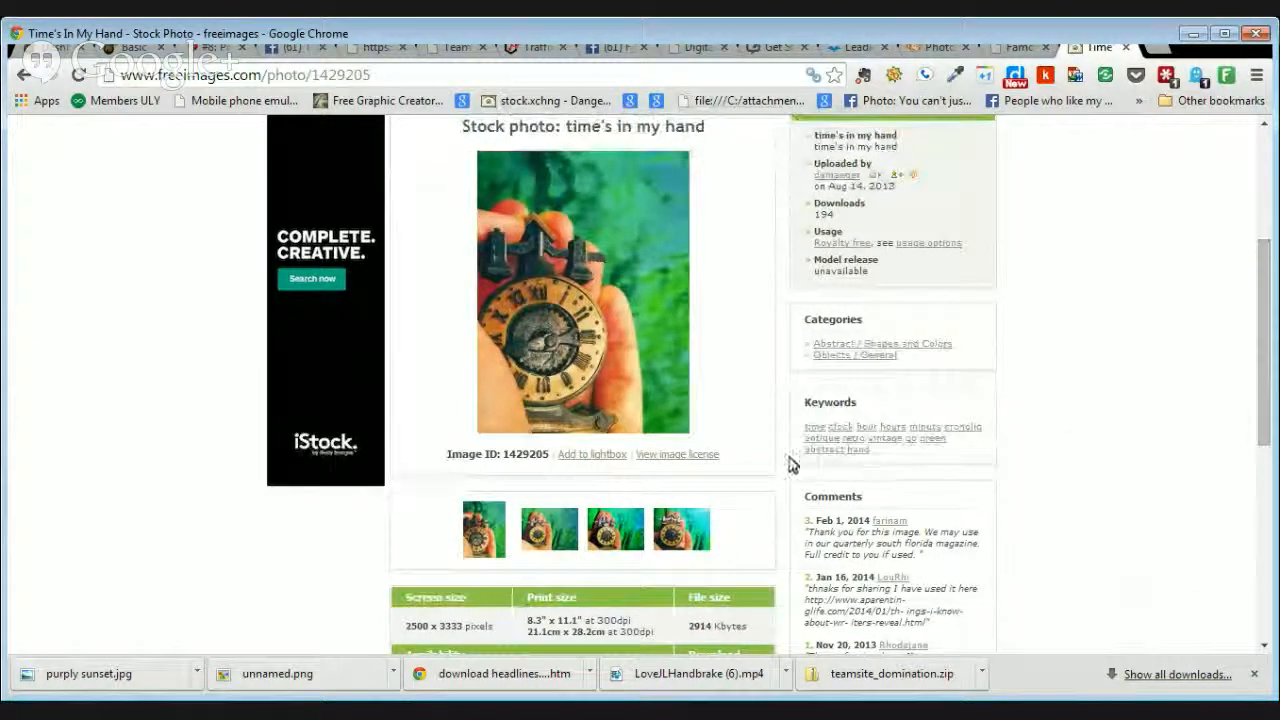
mouse_move(612, 530)
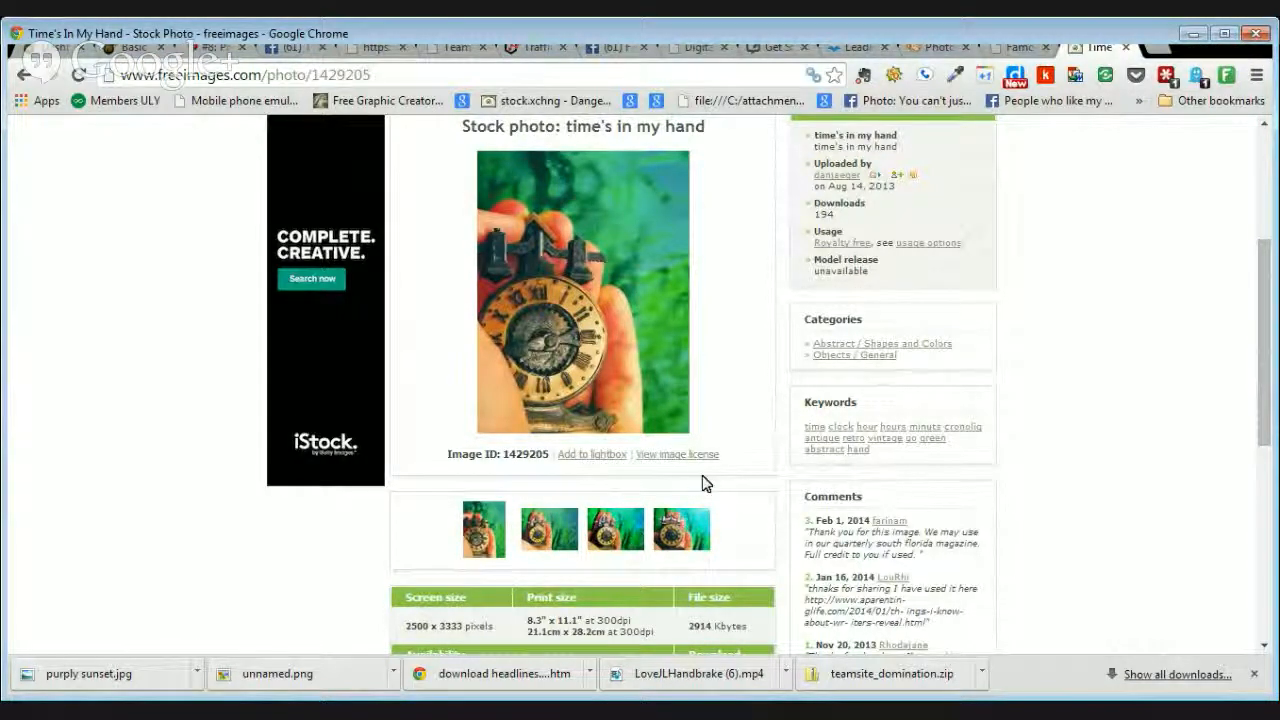
left_click_drag(1262, 323, 1262, 327)
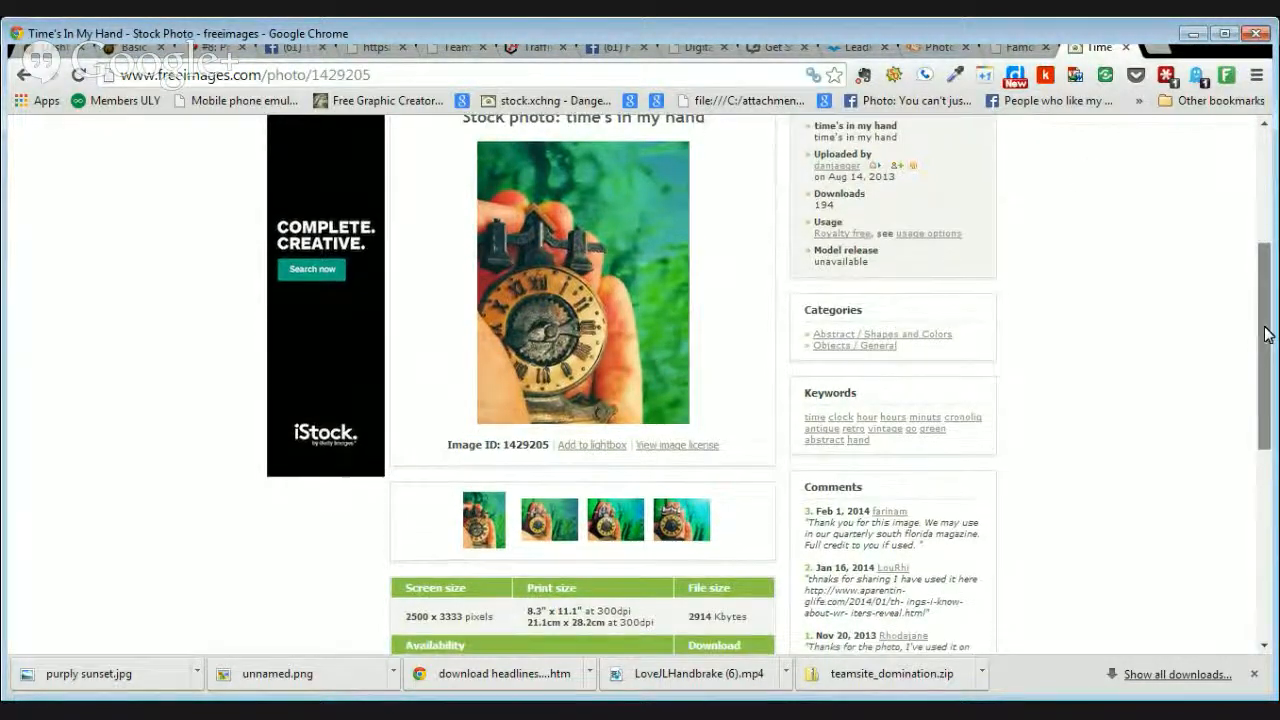
left_click(635, 222)
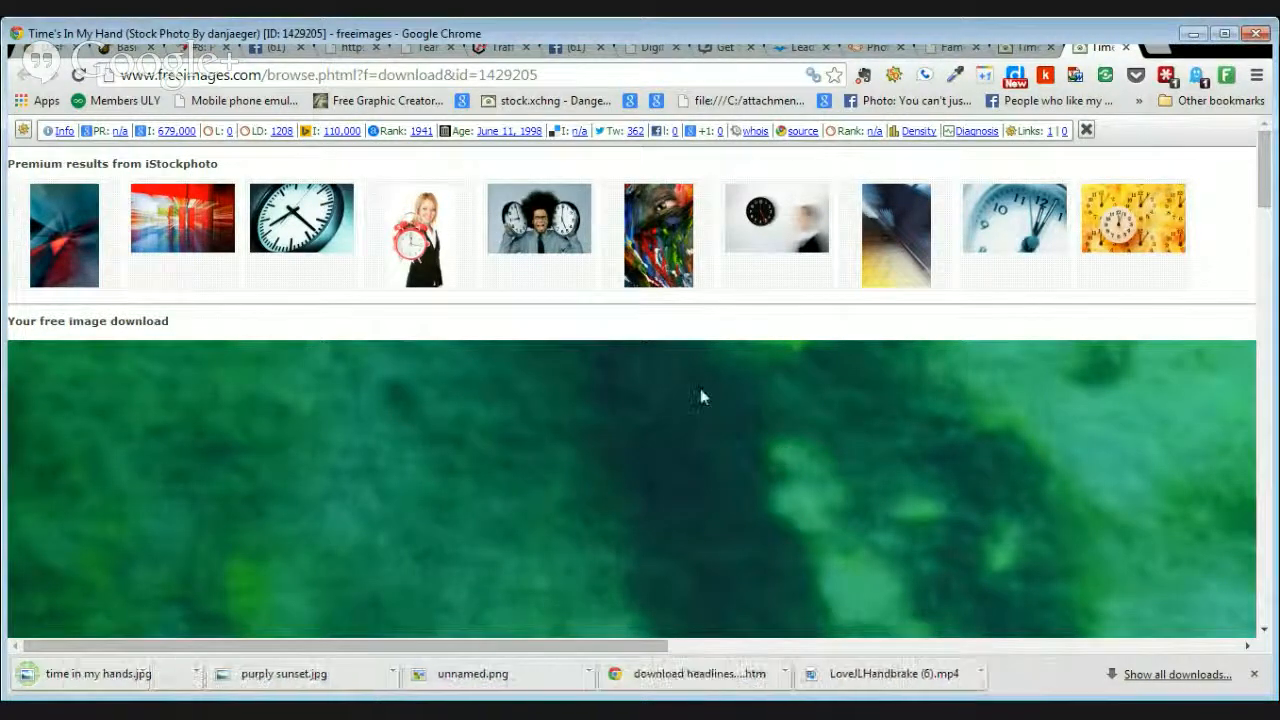
Step: Close the image download, stock photo and leadership quotes tabs and return to the PicMonkey editor
left_click(1125, 48)
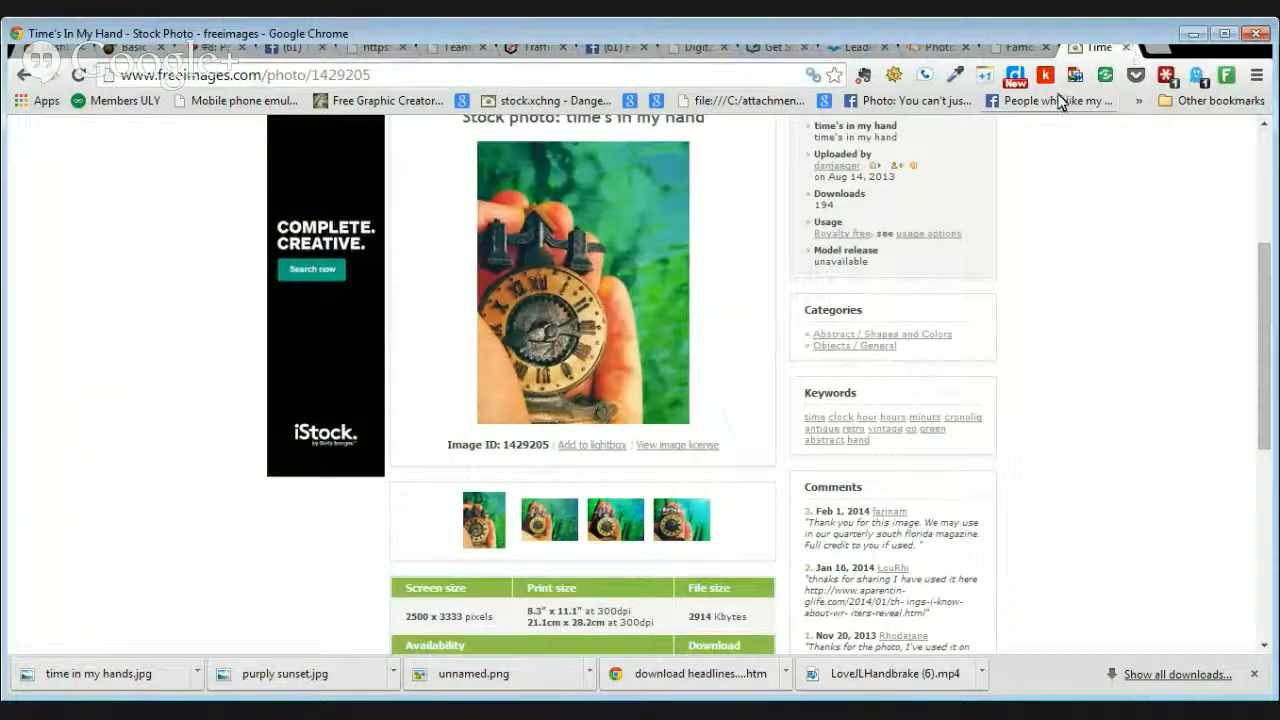
left_click(1125, 48)
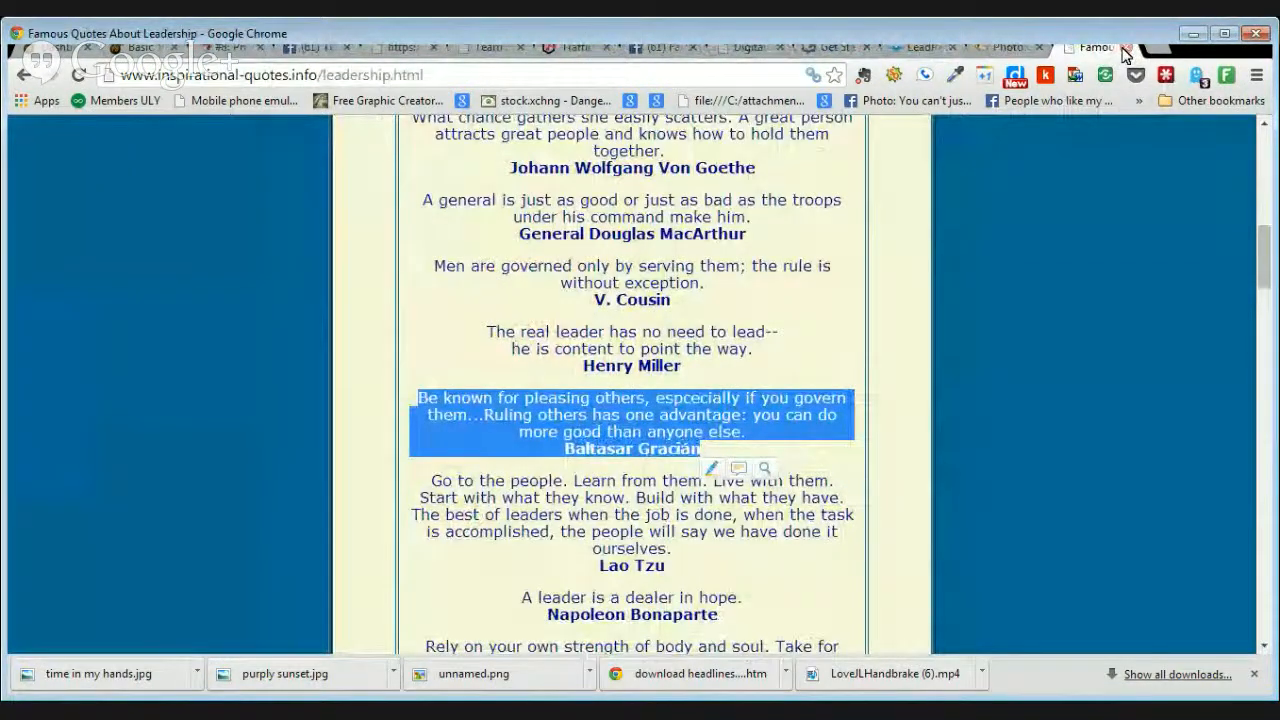
left_click(1125, 48)
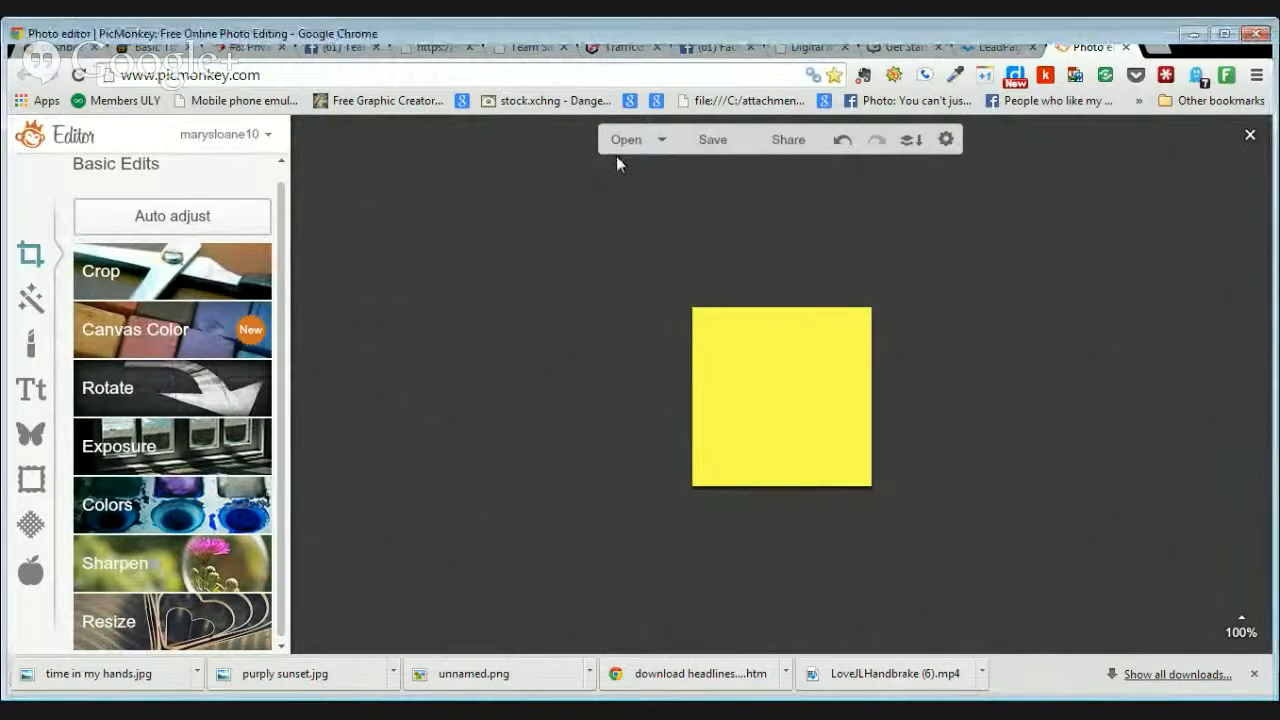
Step: Add the downloaded "time in my hands.jpg" photo to the yellow square as a custom overlay
left_click(32, 436)
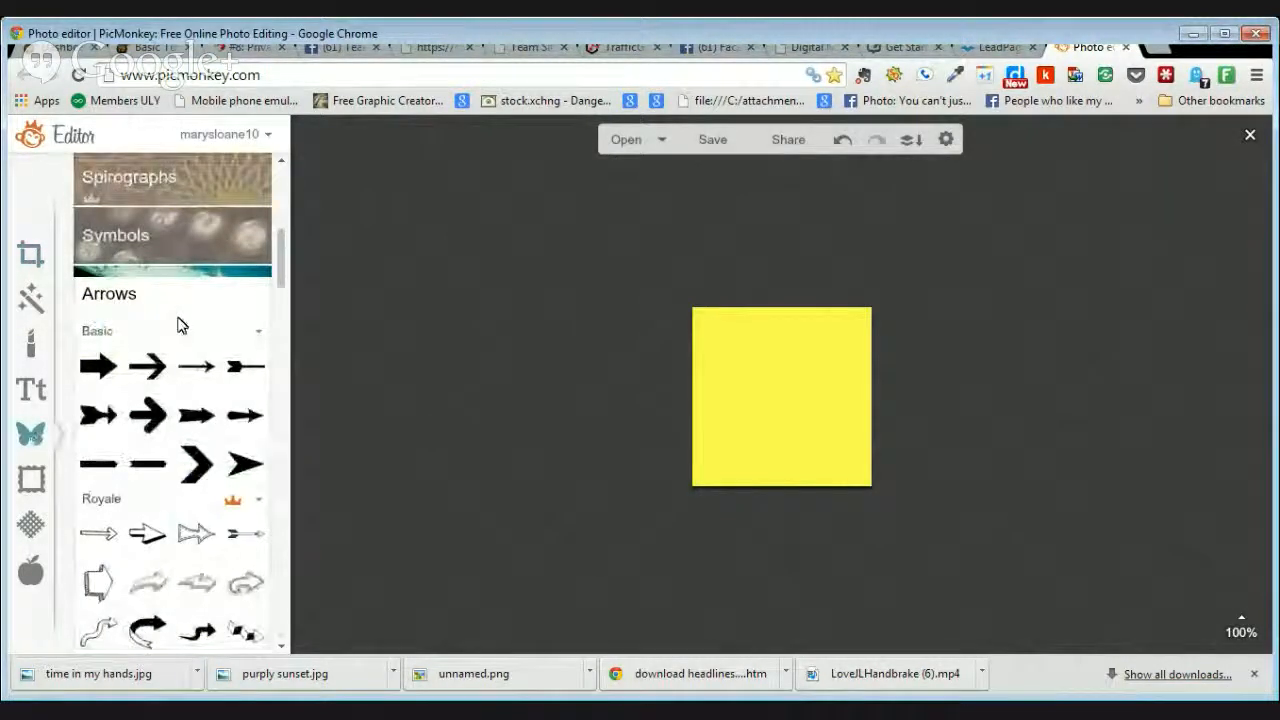
left_click(258, 300)
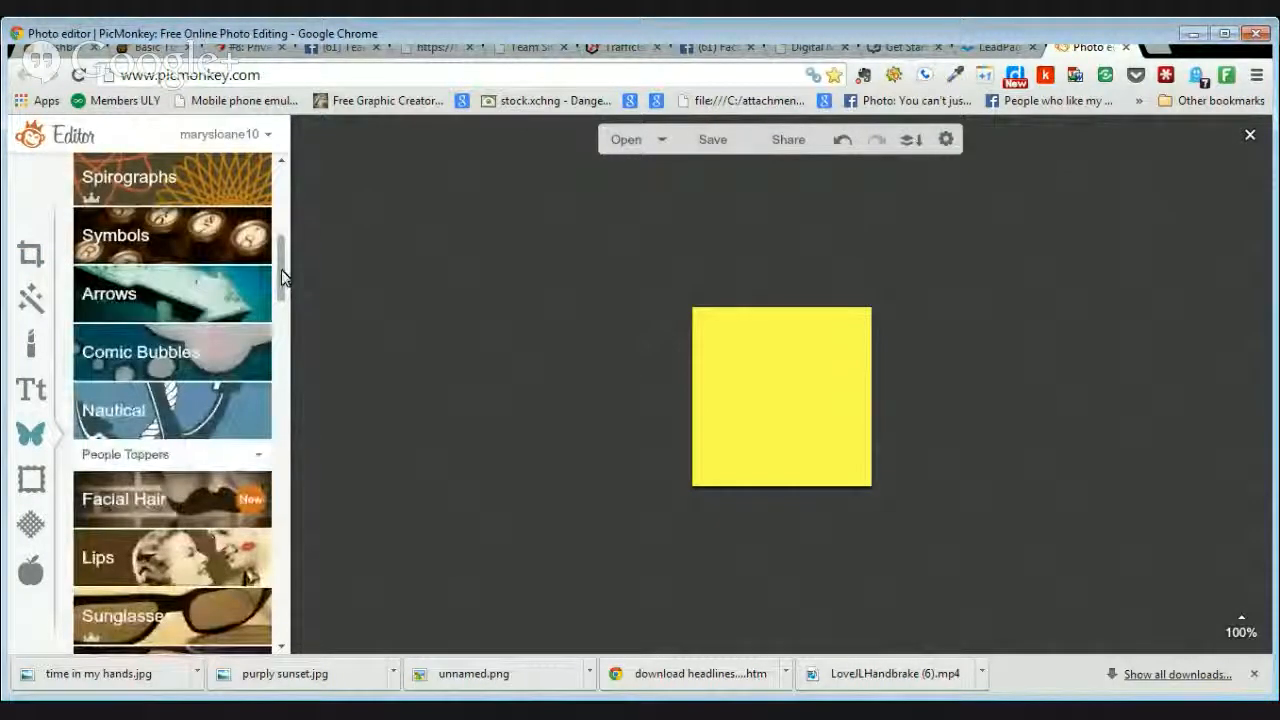
left_click_drag(281, 269, 289, 201)
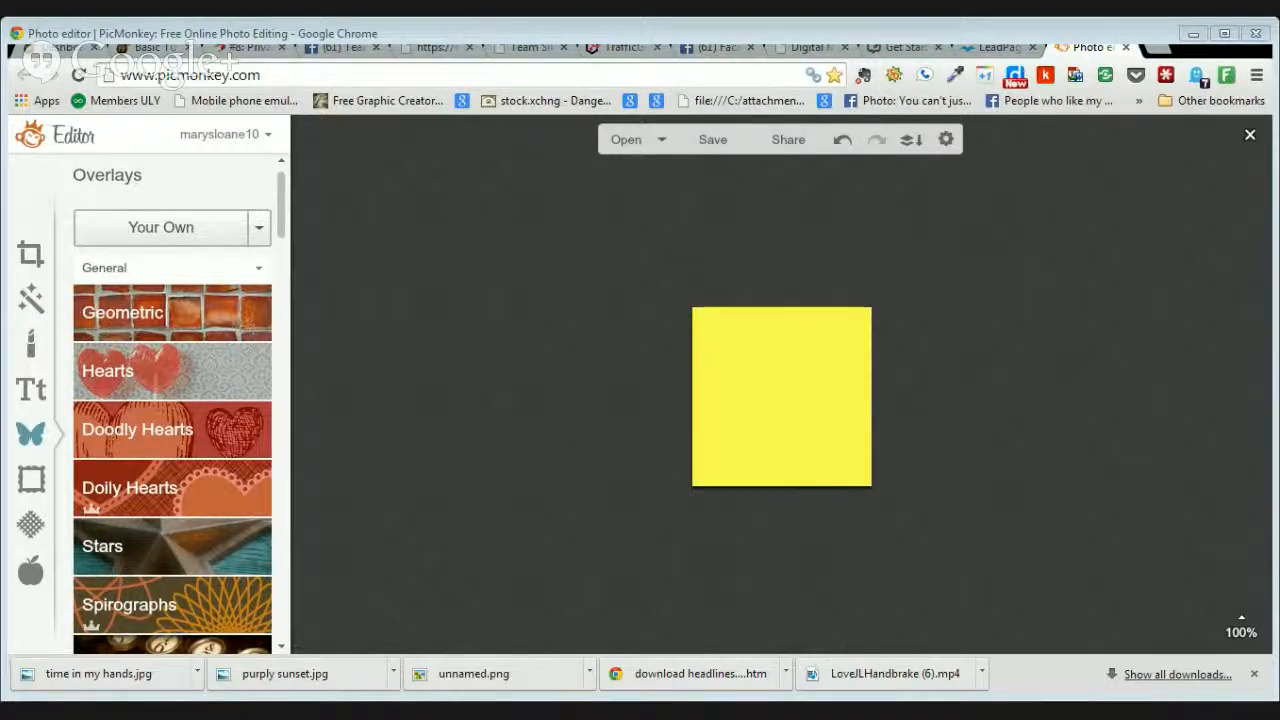
left_click(714, 422)
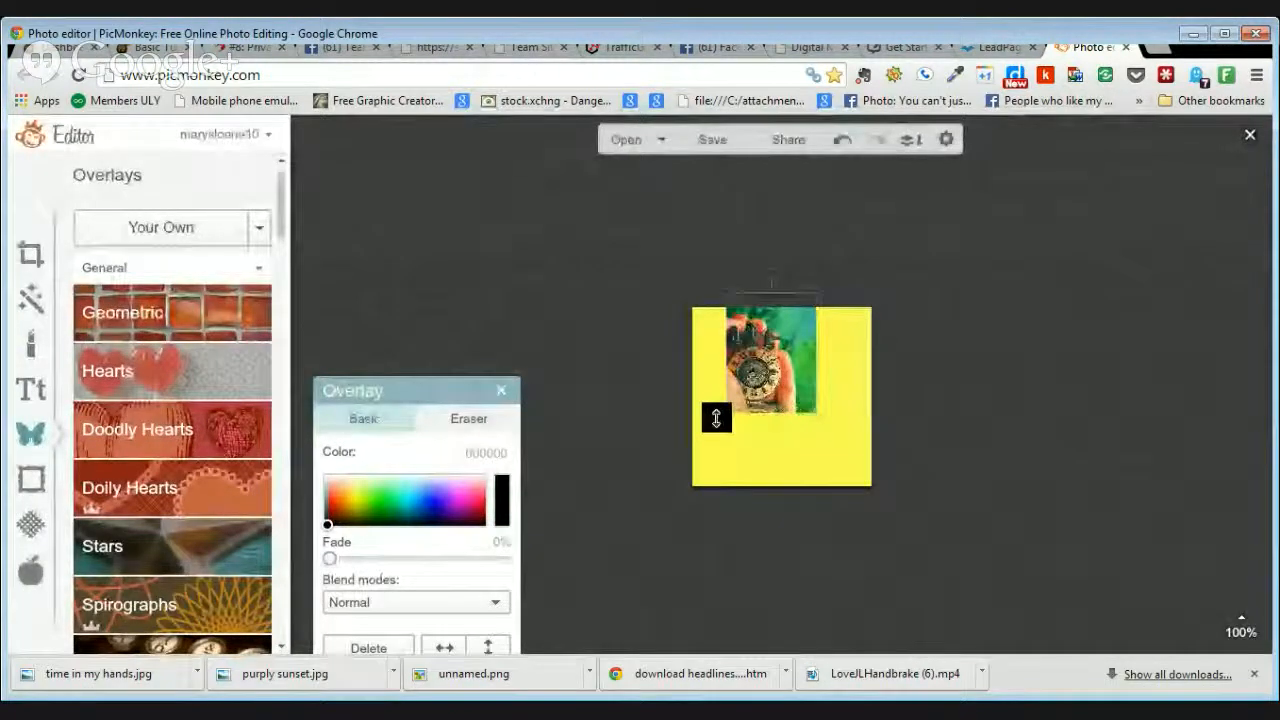
Step: Move and enlarge the clock photo overlay to fill the square's full height, leaving narrow yellow strips on both sides
left_click_drag(777, 349, 776, 388)
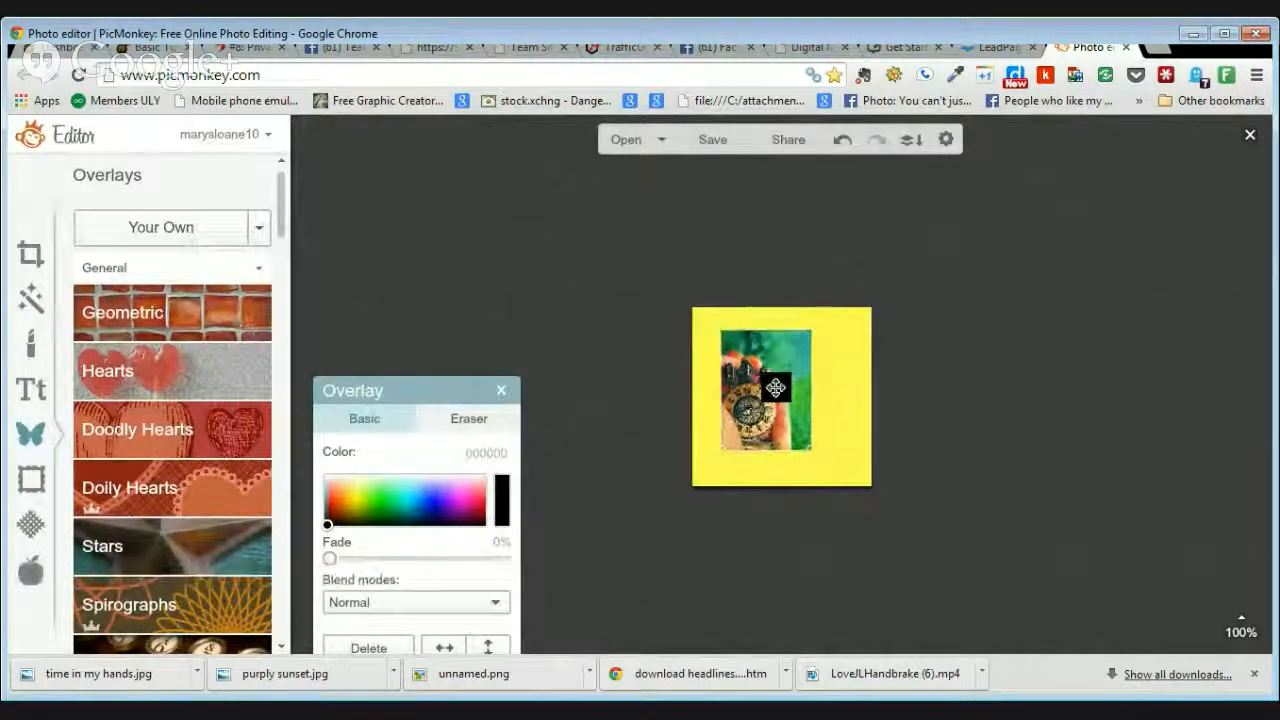
left_click_drag(808, 334, 832, 311)
left_click_drag(725, 453, 711, 484)
left_click_drag(778, 356, 777, 363)
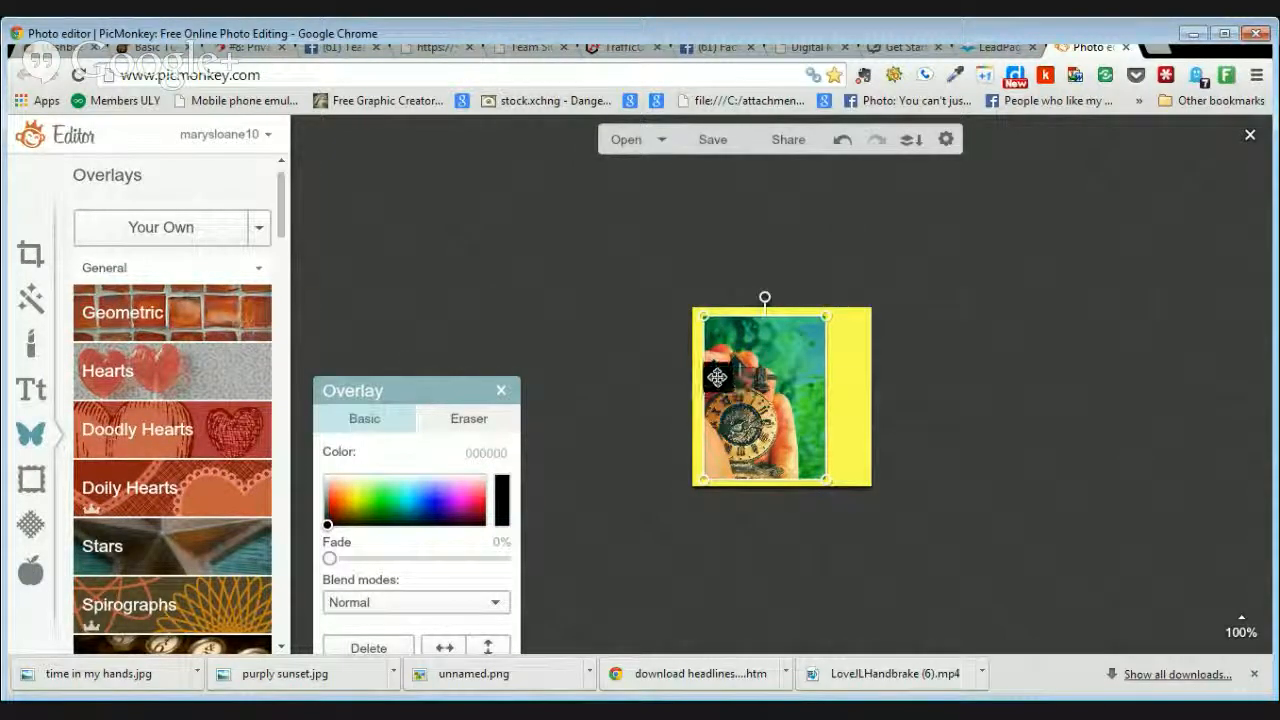
left_click_drag(703, 374, 835, 346)
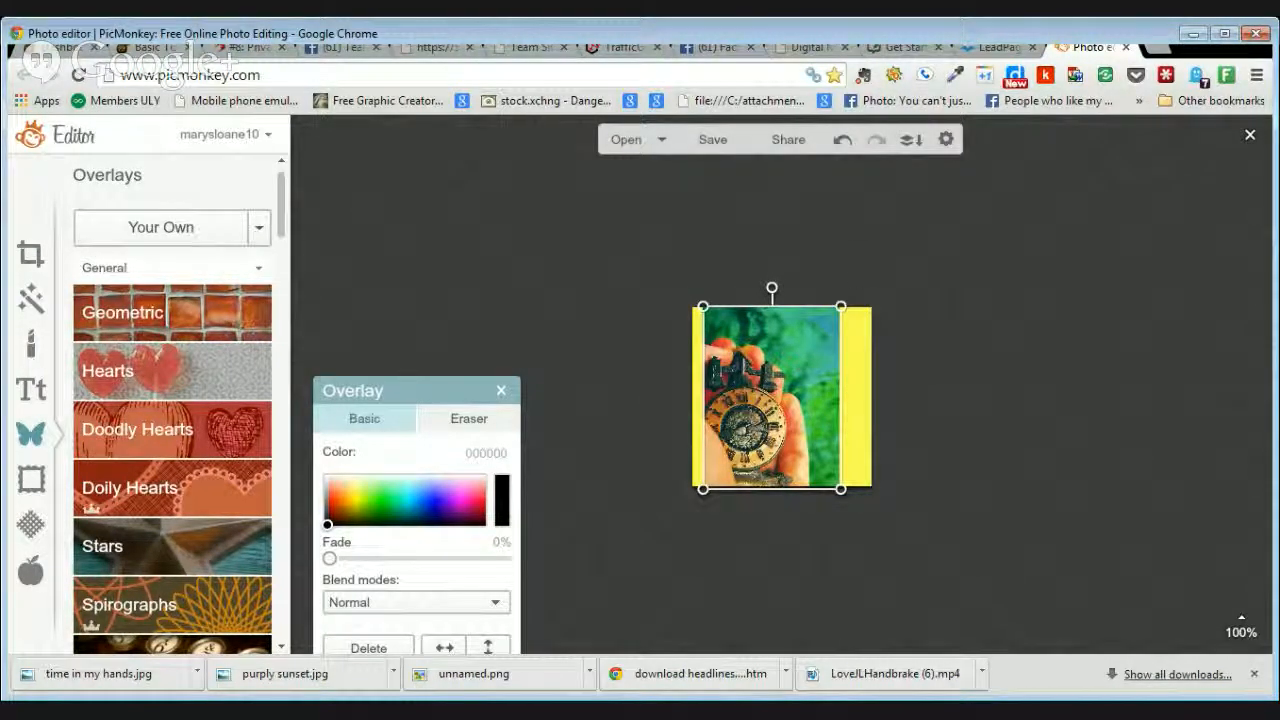
left_click_drag(838, 310, 834, 316)
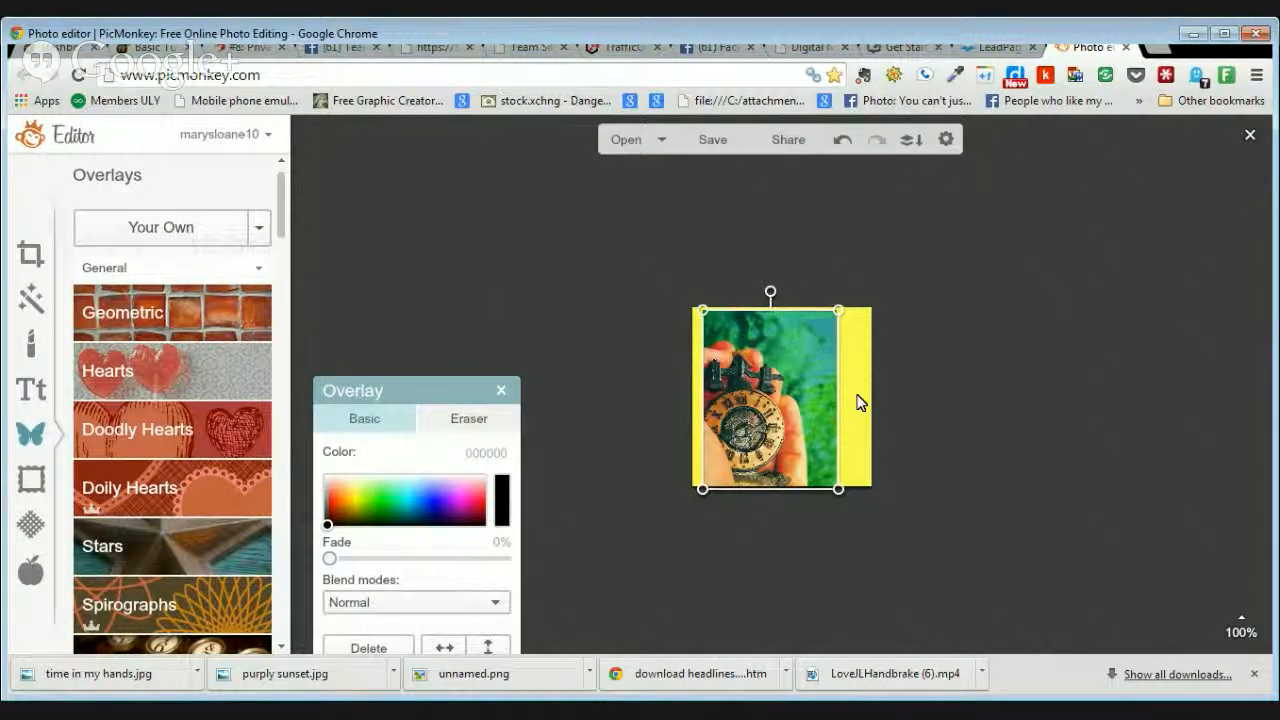
left_click_drag(834, 397, 860, 396)
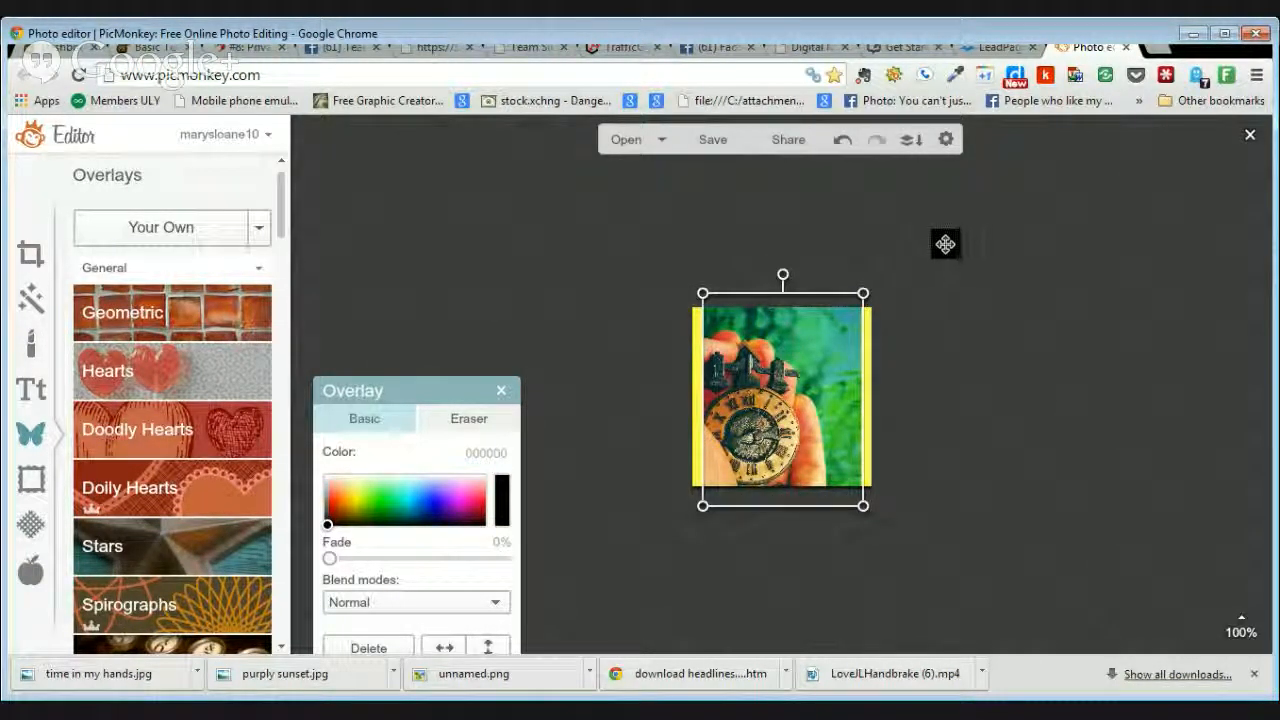
Step: Delete the leftover "Time Waits for No Man" text and the orange arrow overlay lying outside the canvas
left_click(944, 244)
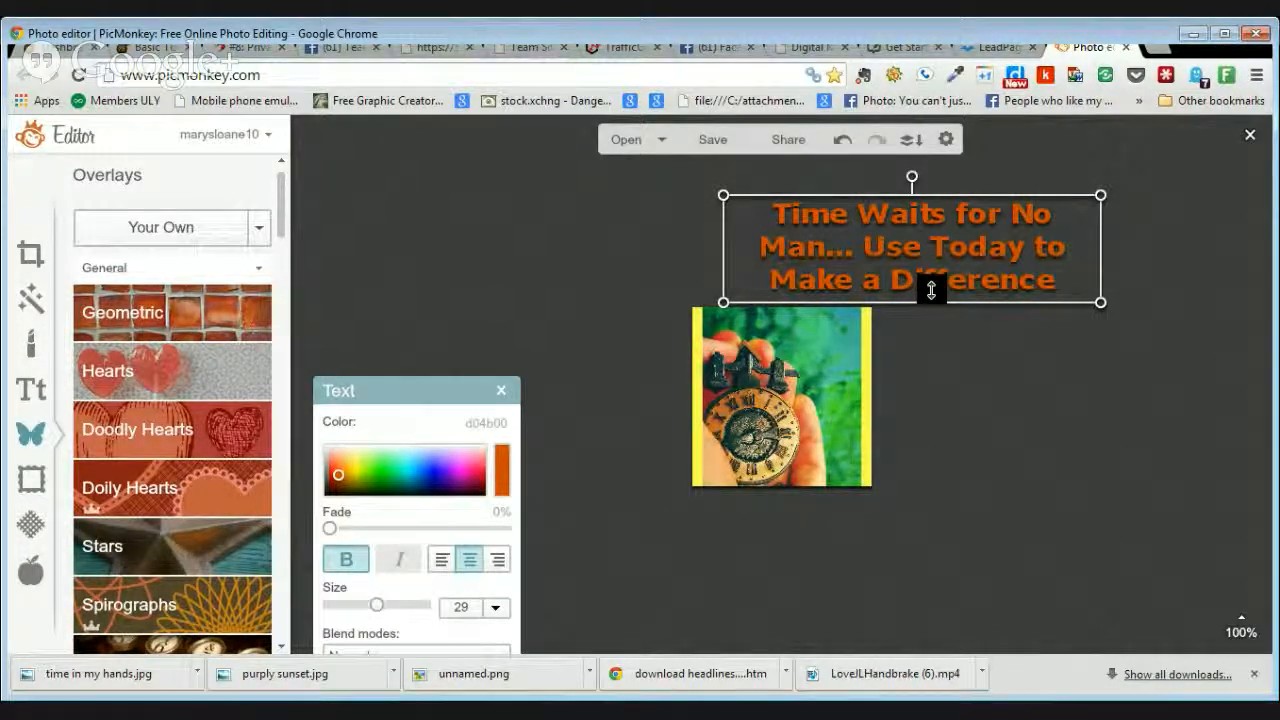
left_click(966, 486)
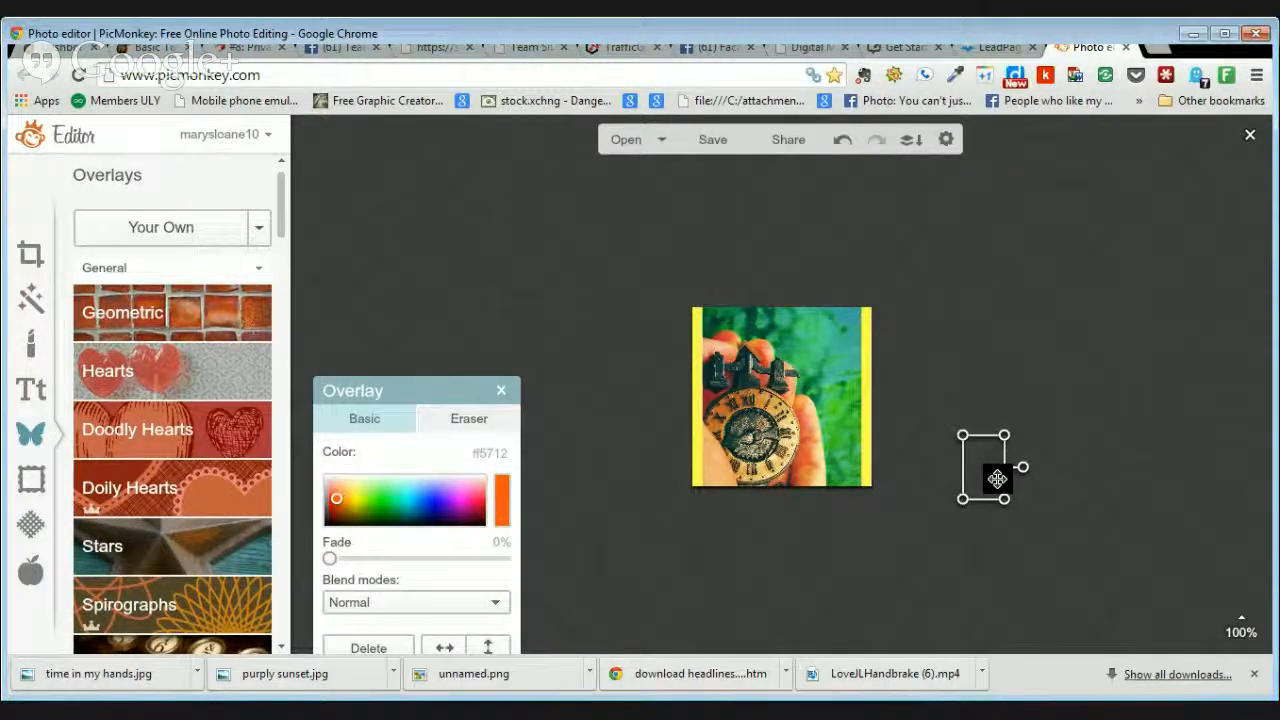
key("Delete")
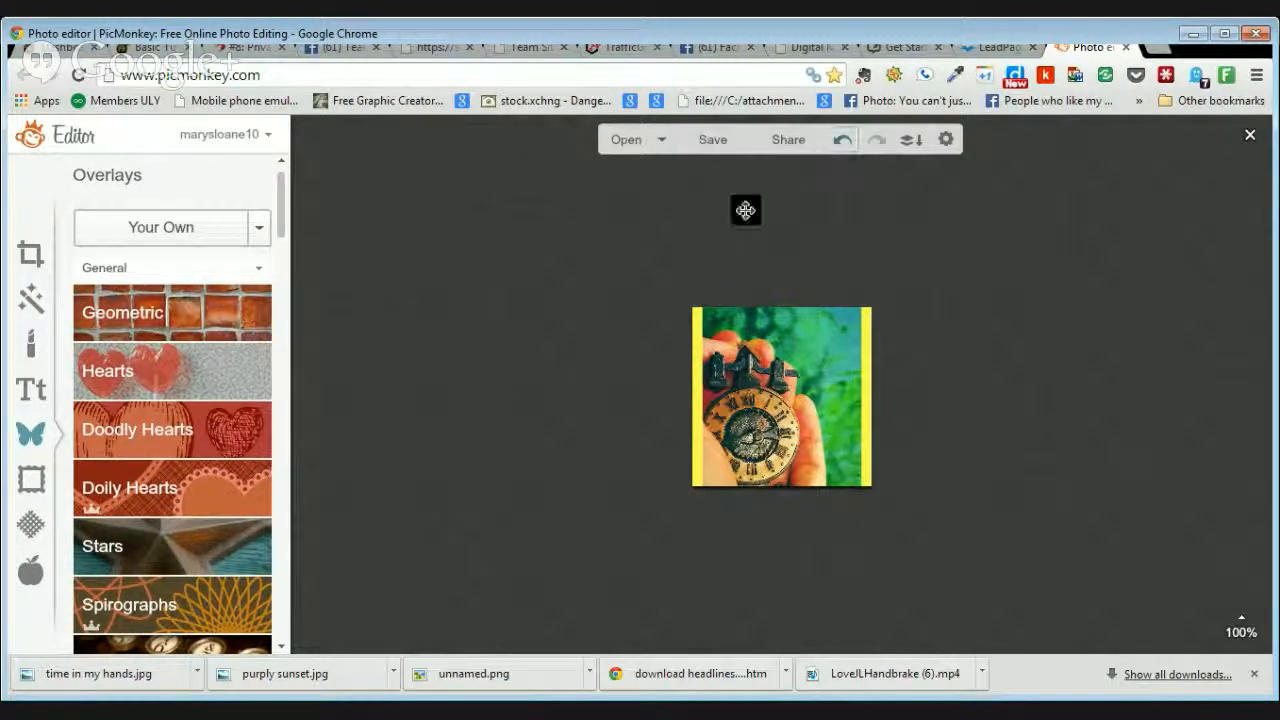
Step: Save the 190 x 190 clock image to the computer as a .jpg named "FB Profile Time"
left_click(728, 140)
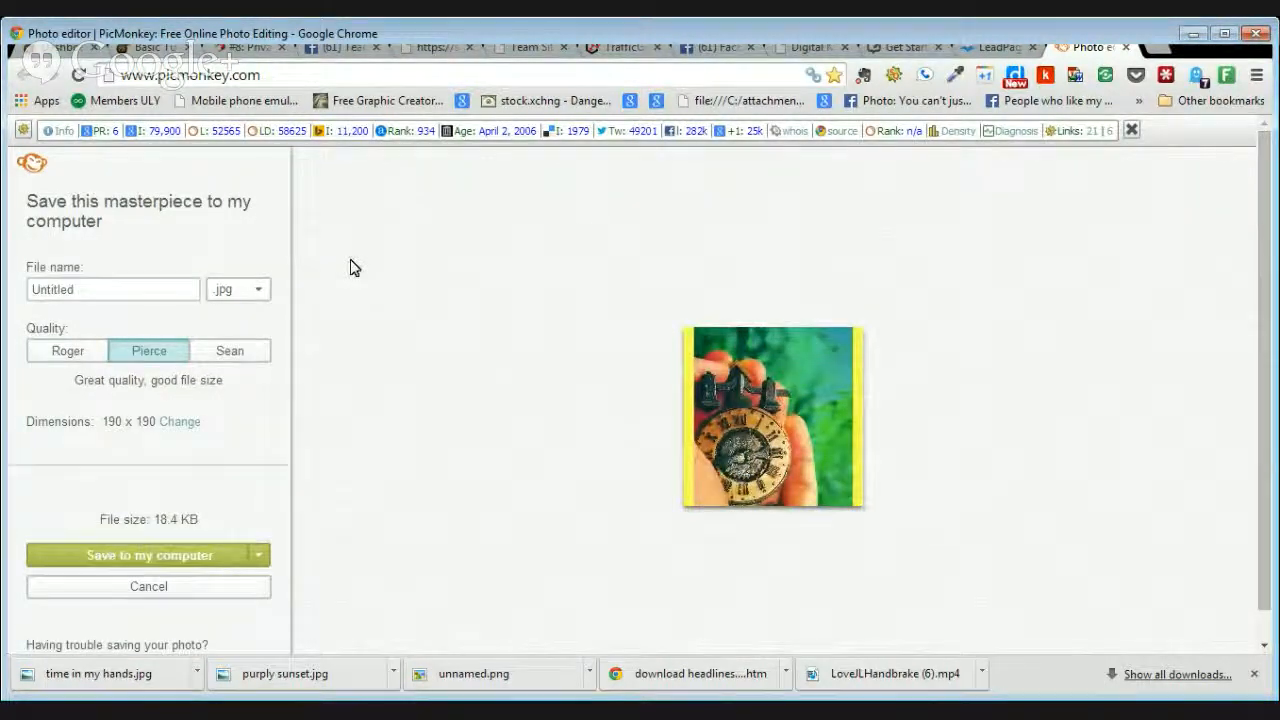
key("BackSpace")
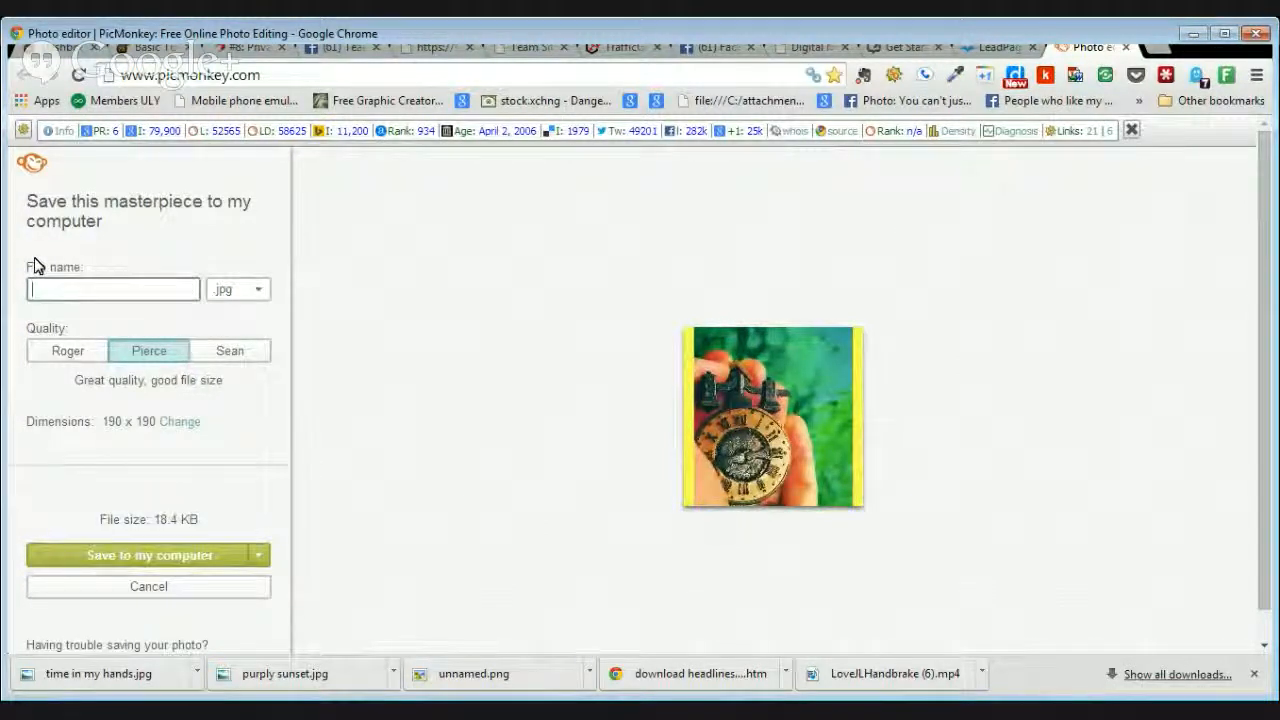
type("FB Profile Time")
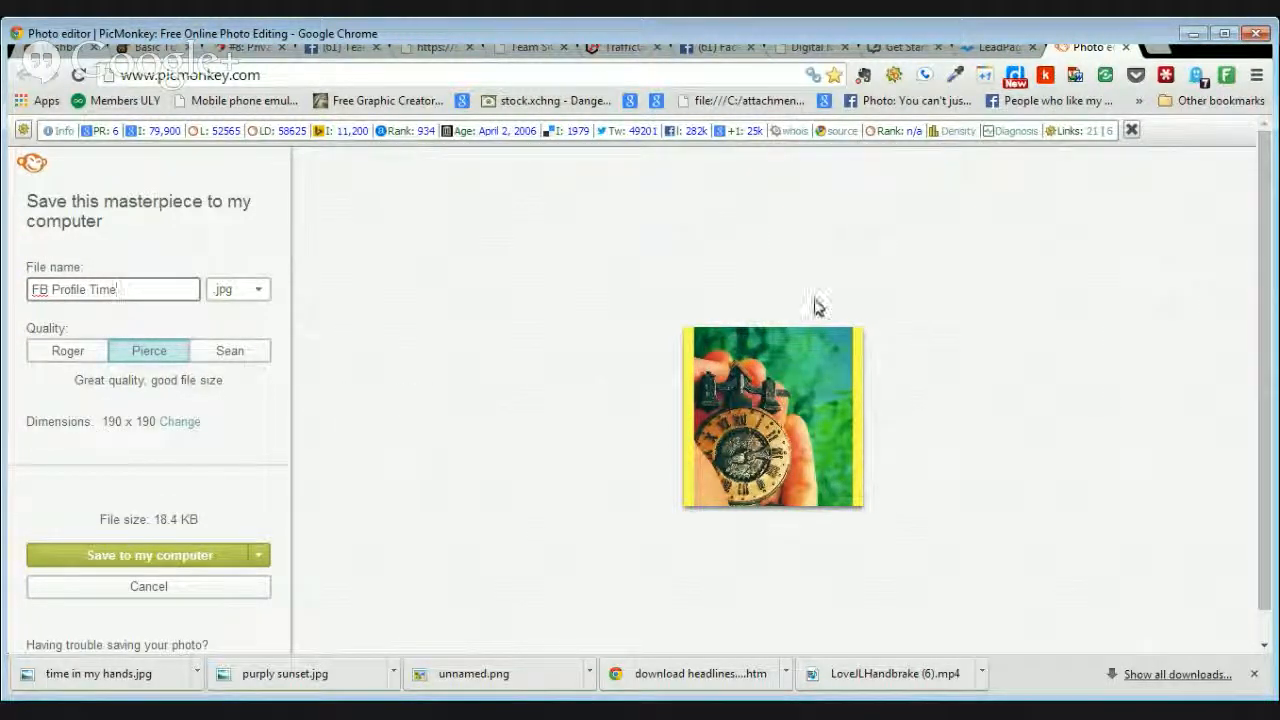
scroll(1267, 200, "down", 1)
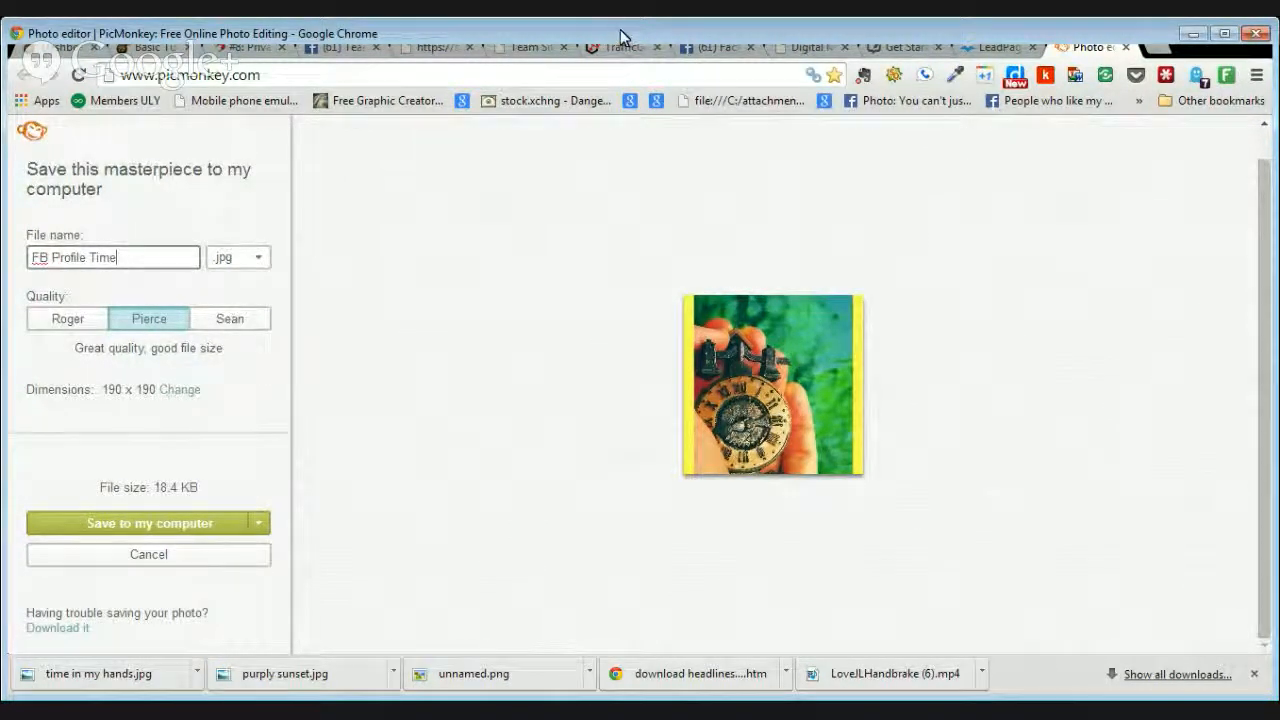
left_click(152, 526)
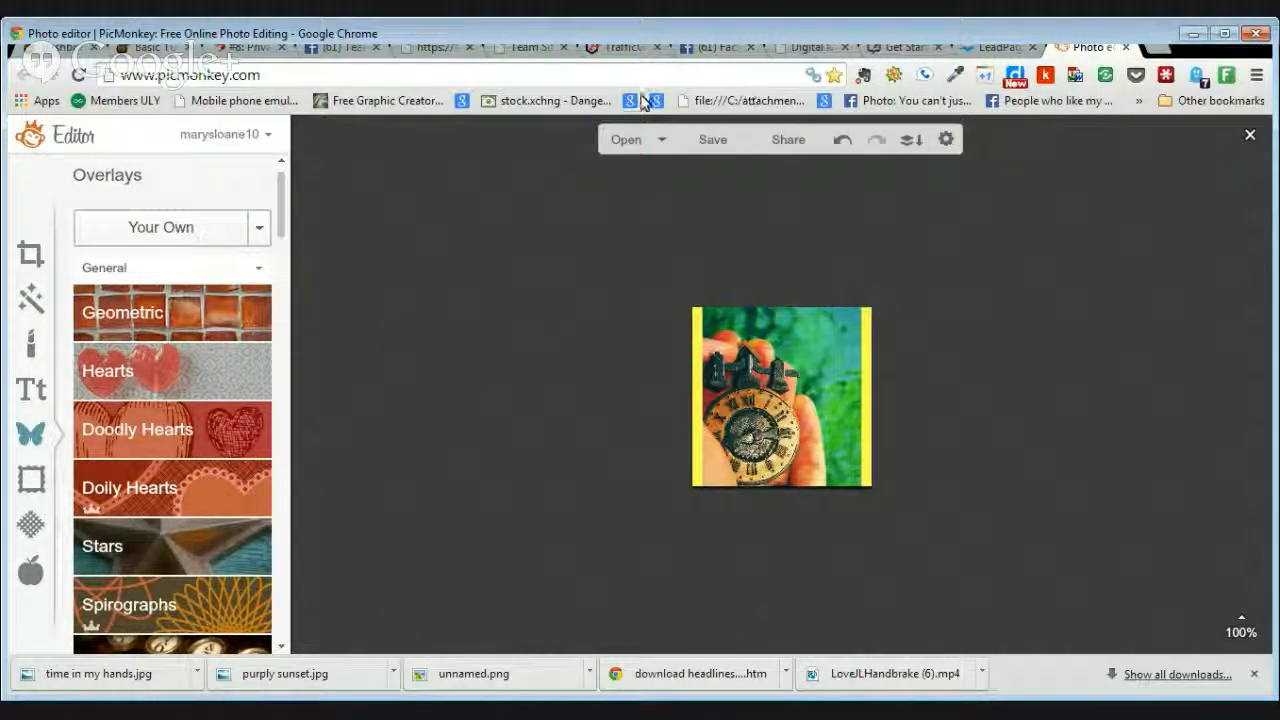
Step: Open facebook.com in a new browser tab and go to the "Empowering Life Quotes" page
left_click(1160, 50)
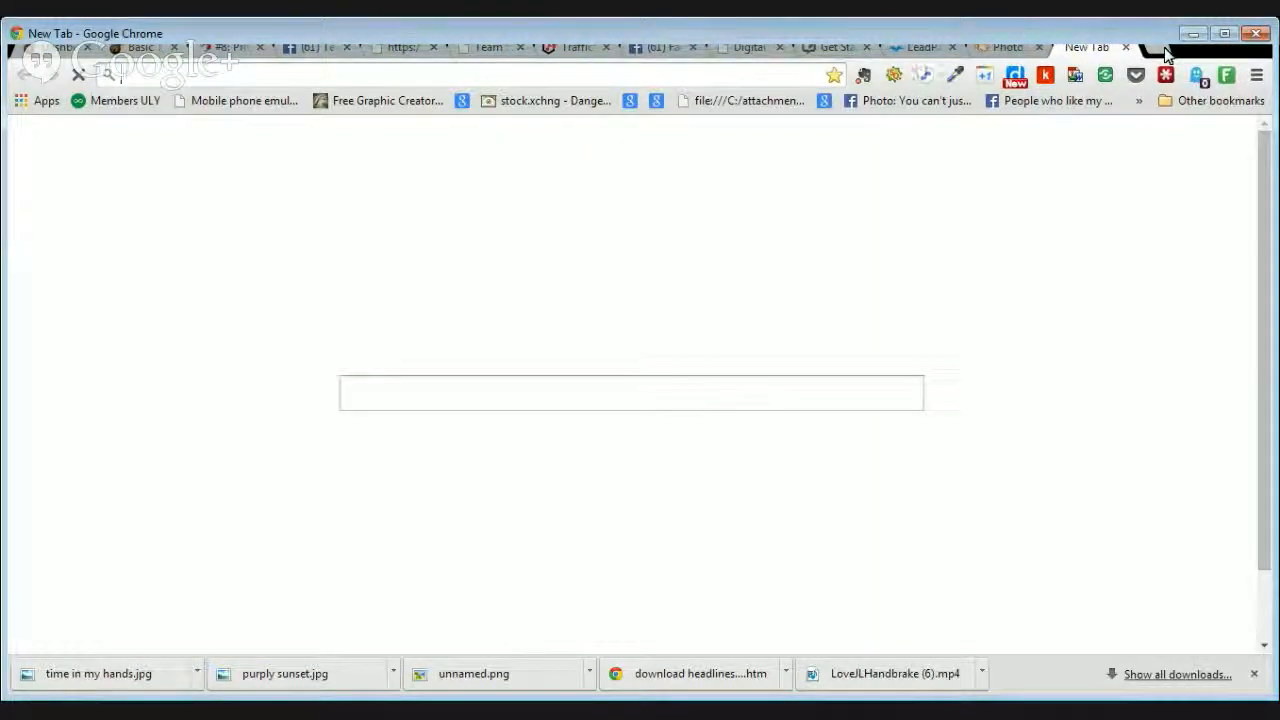
type("facebook.com")
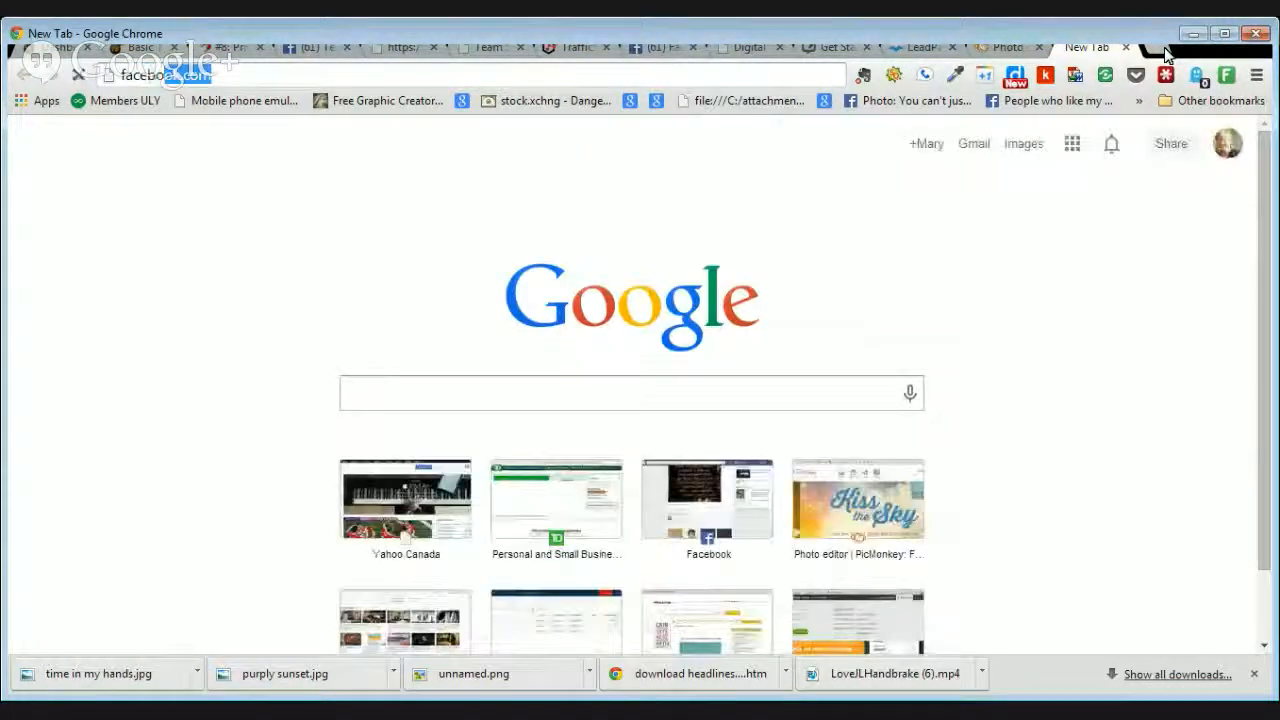
key("Return")
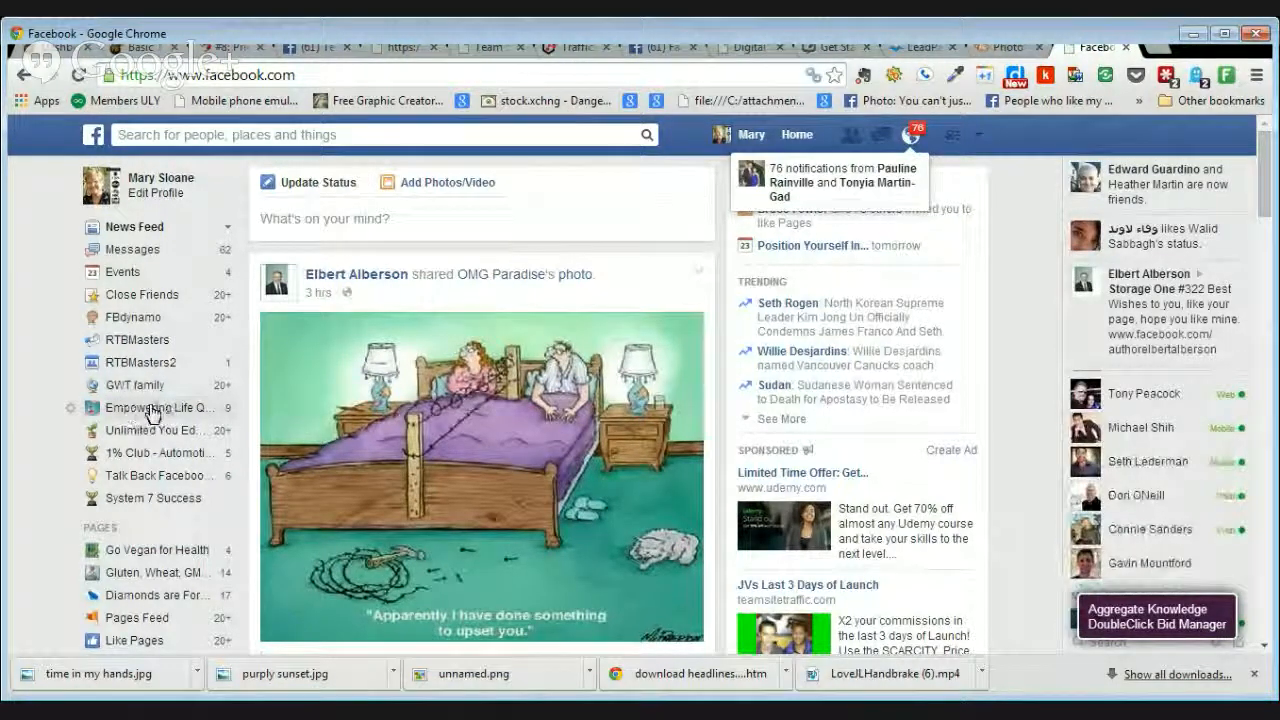
left_click(150, 409)
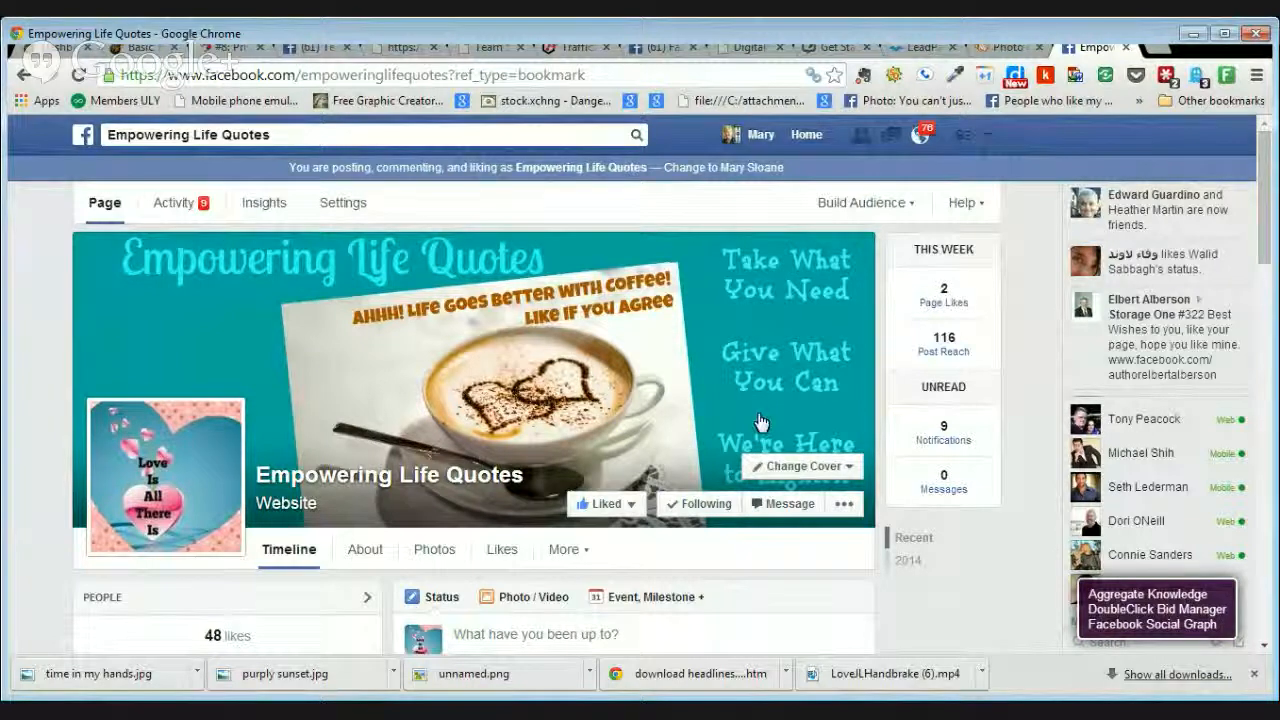
Step: Upload the yellow "Time Waits for No Man" image as the page's cover, save the change and view the cover photo
left_click(815, 468)
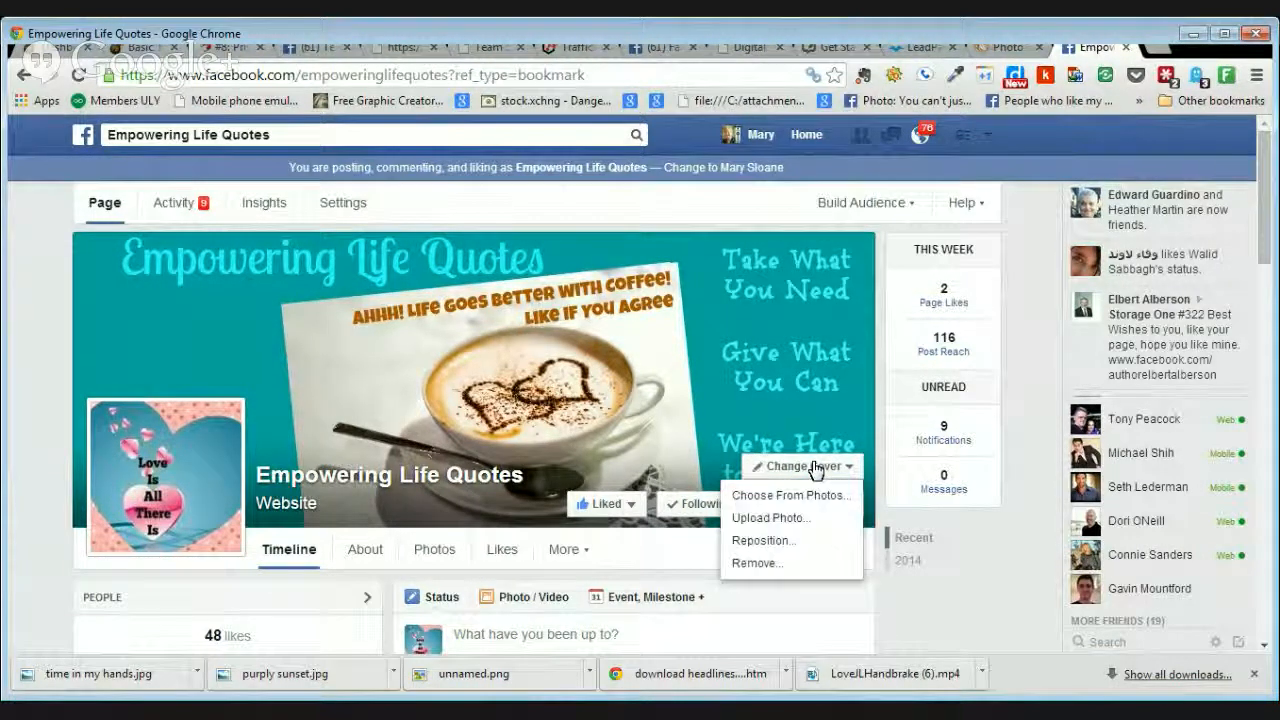
left_click(762, 518)
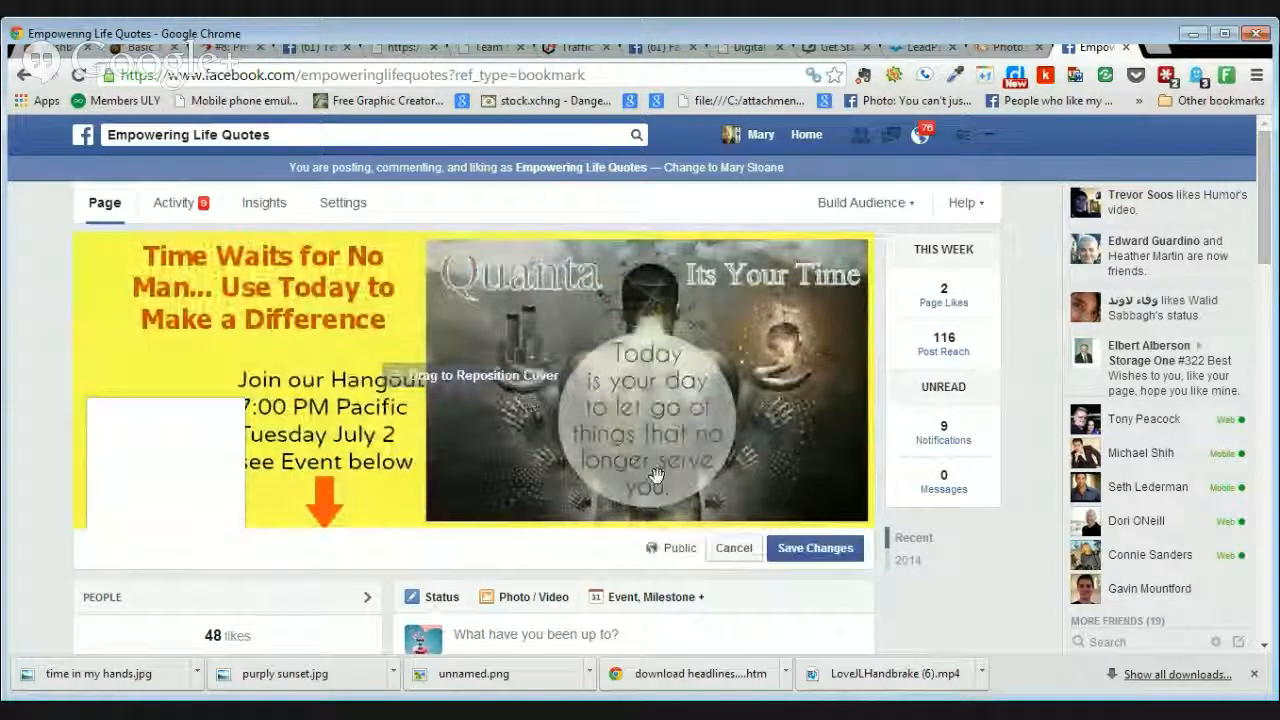
left_click(818, 552)
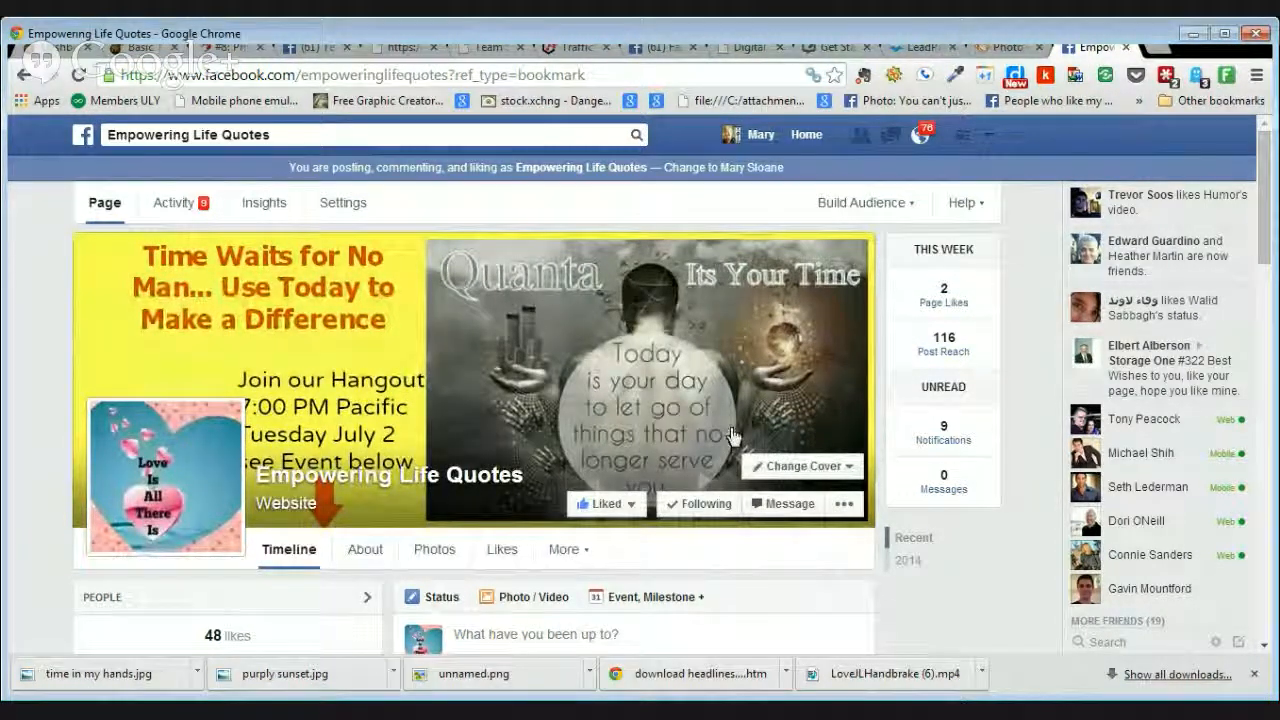
left_click(475, 351)
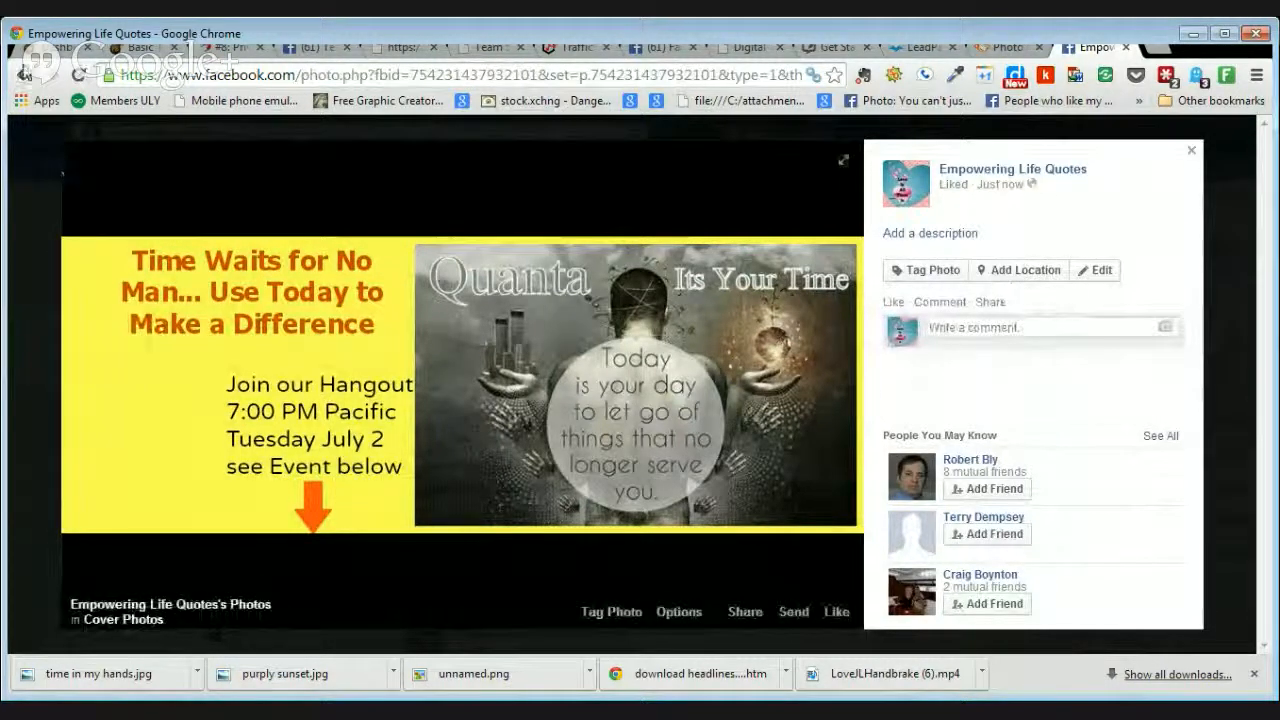
left_click(23, 76)
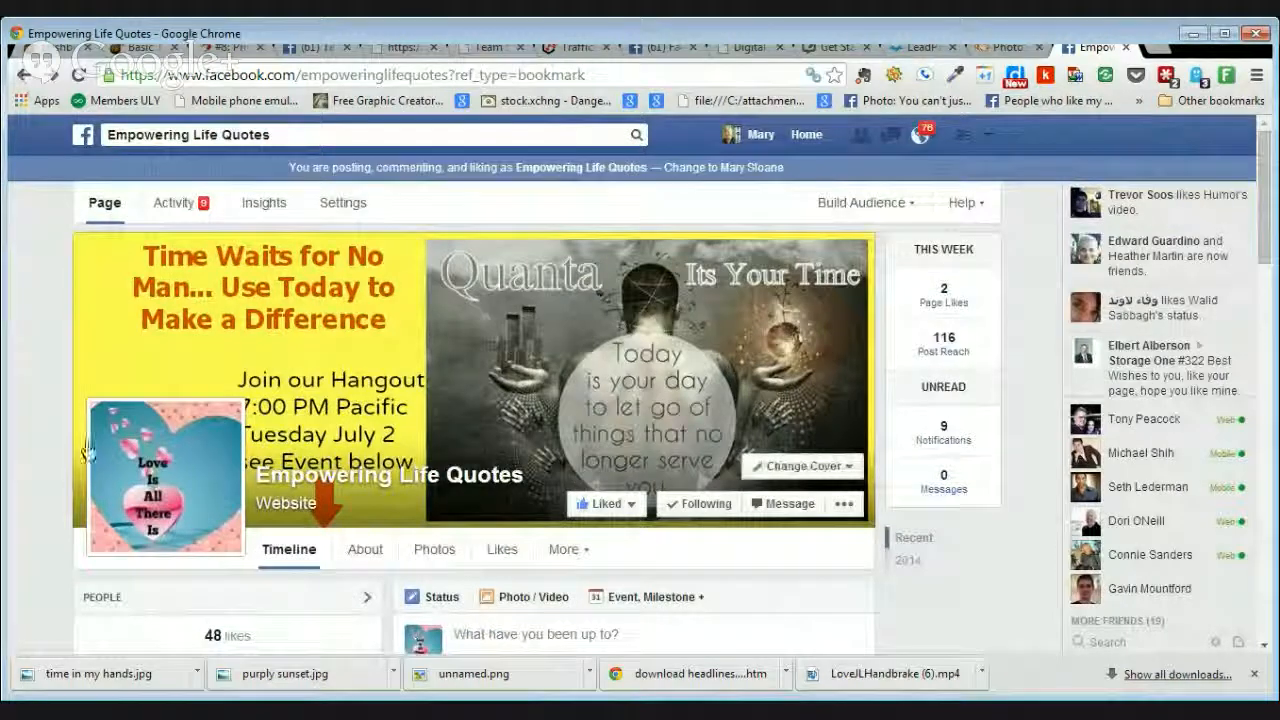
Step: Upload the saved clock image as the page's new profile picture
mouse_move(140, 480)
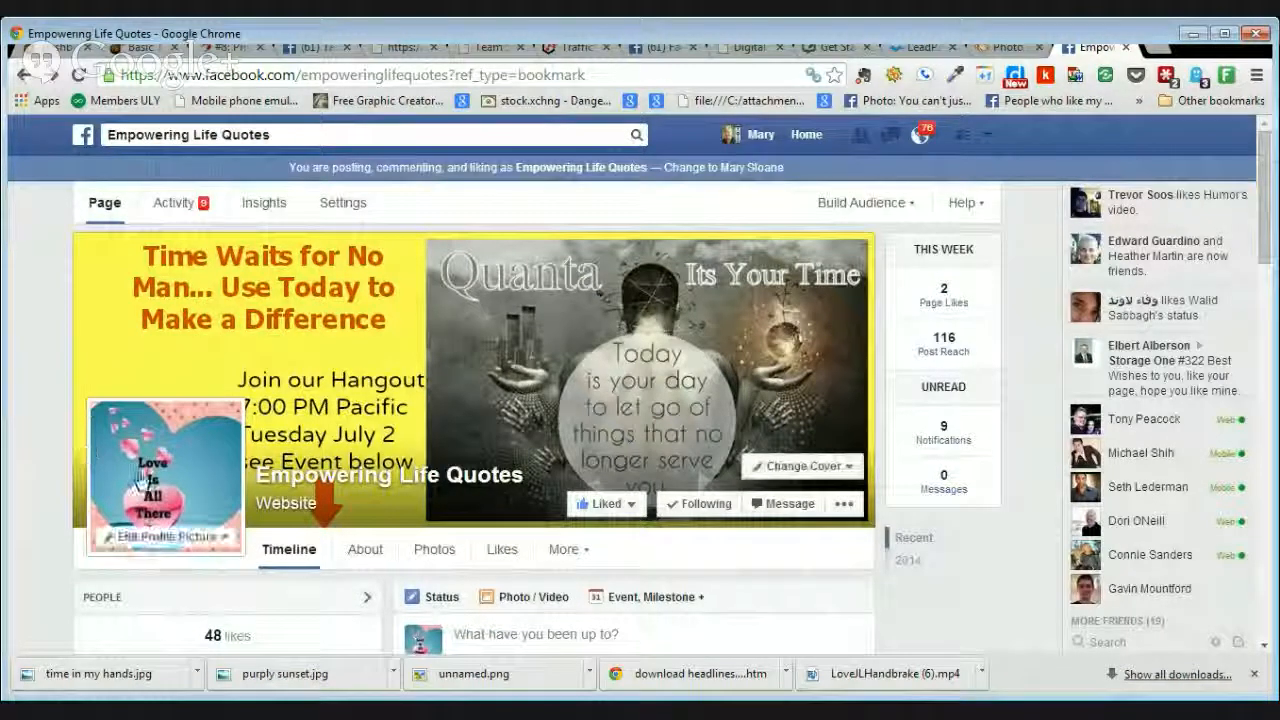
left_click(158, 538)
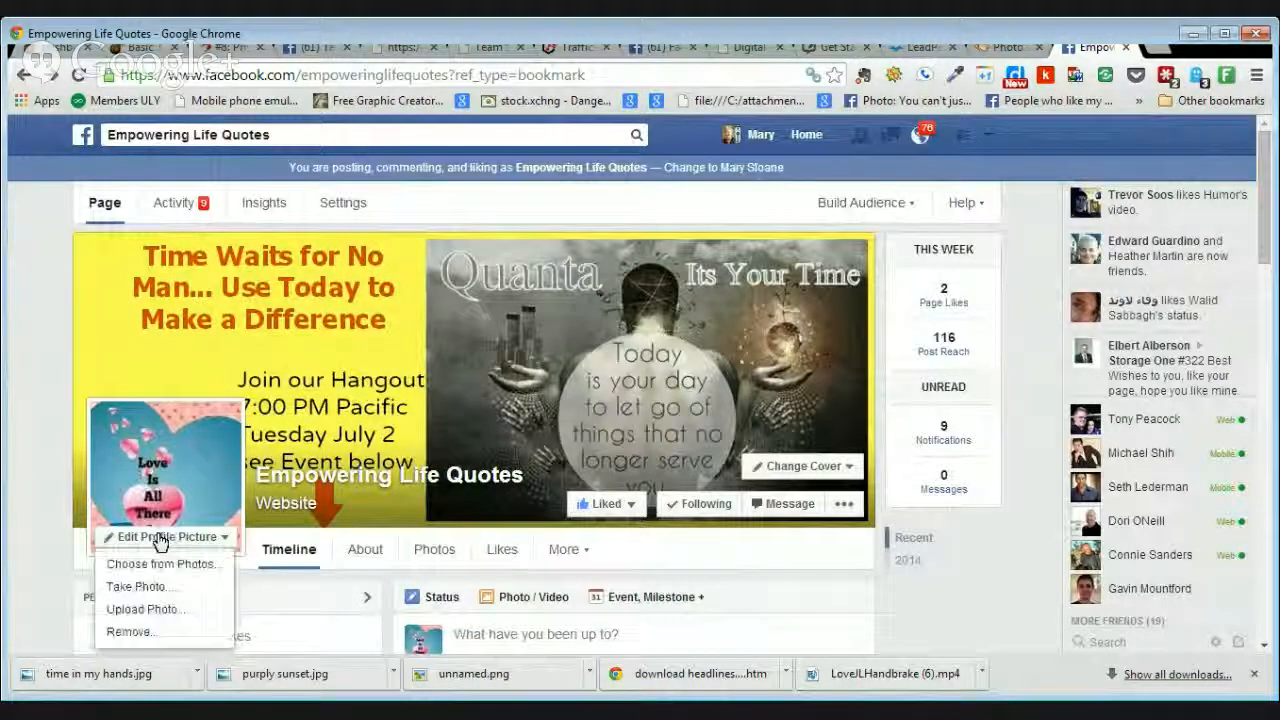
left_click(150, 613)
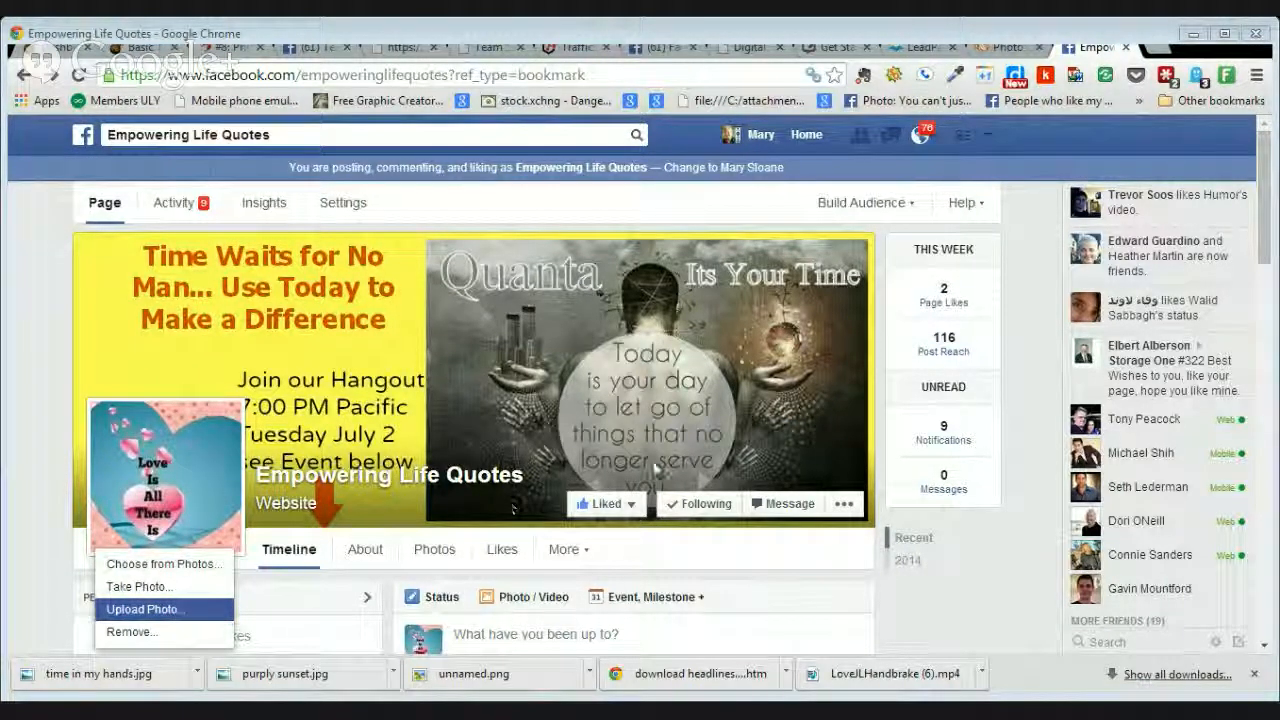
left_click(683, 430)
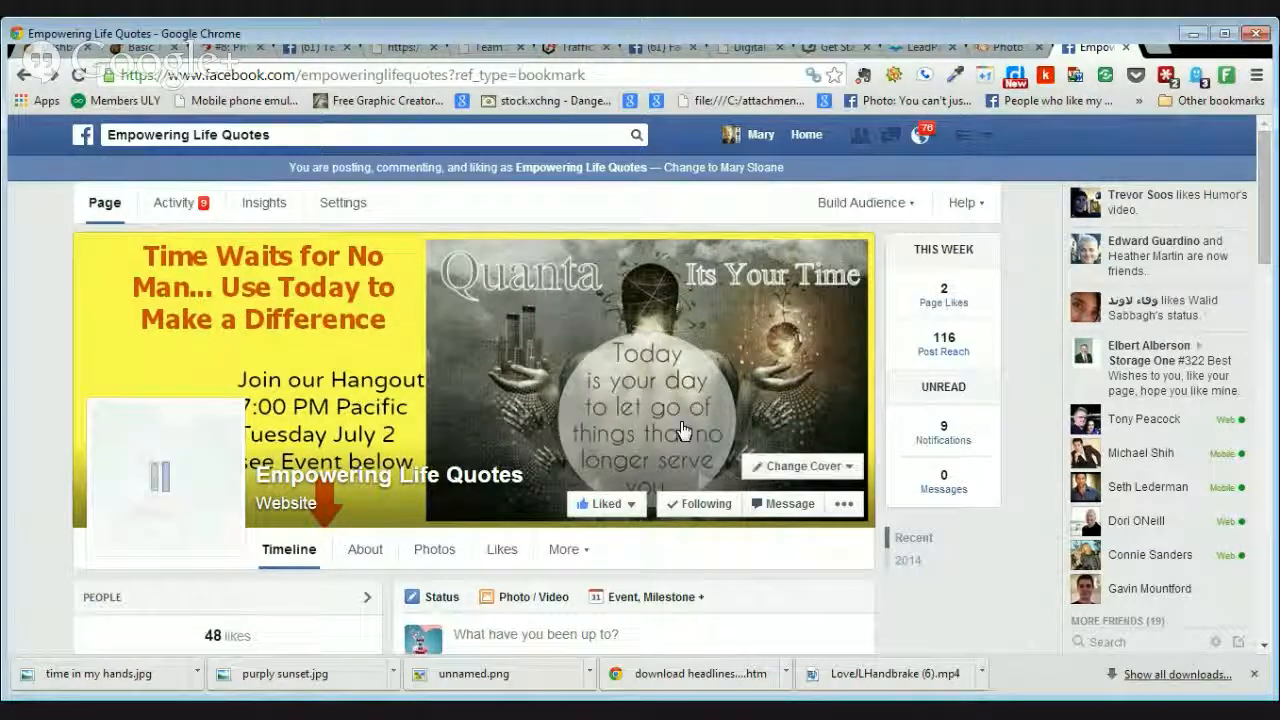